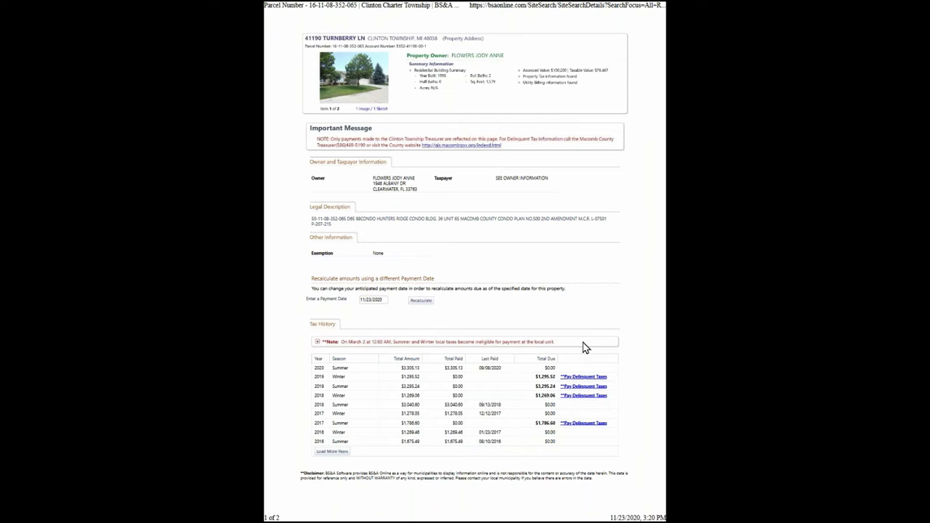
key(Page_Down)
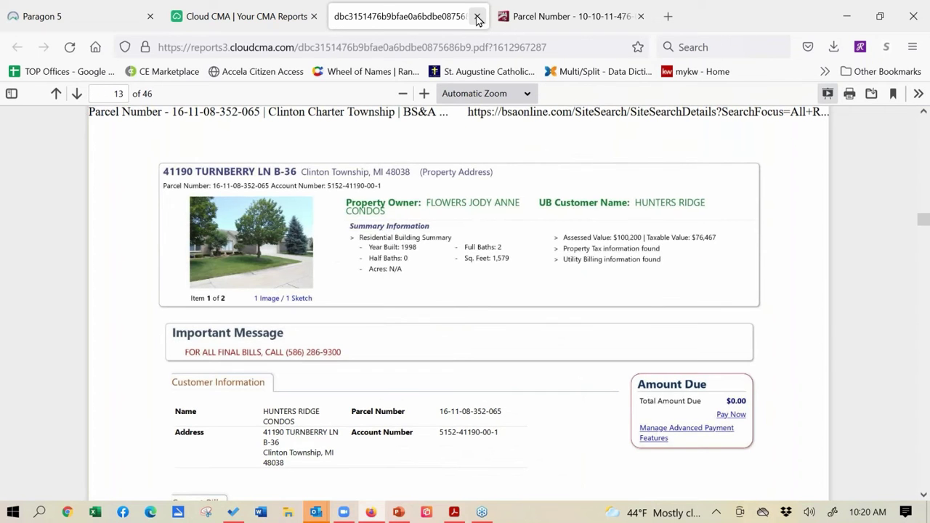
click(477, 16)
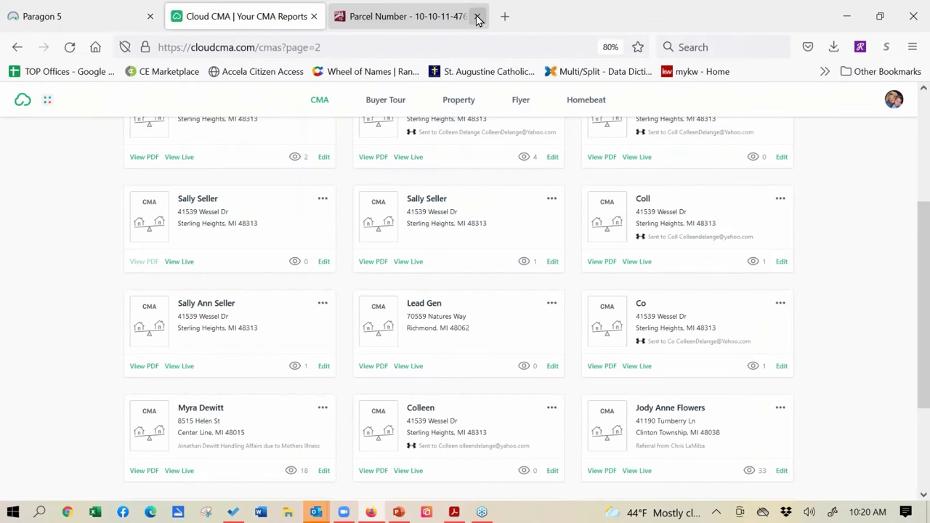
click(315, 16)
click(100, 22)
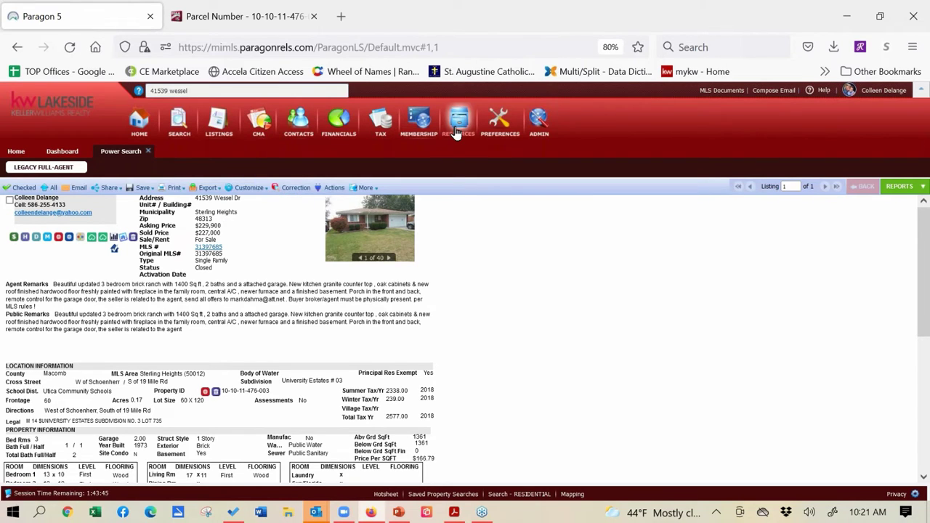
Launch TransactionDesk from the Resources menu's Online Forms list.
mouse_move(456, 131)
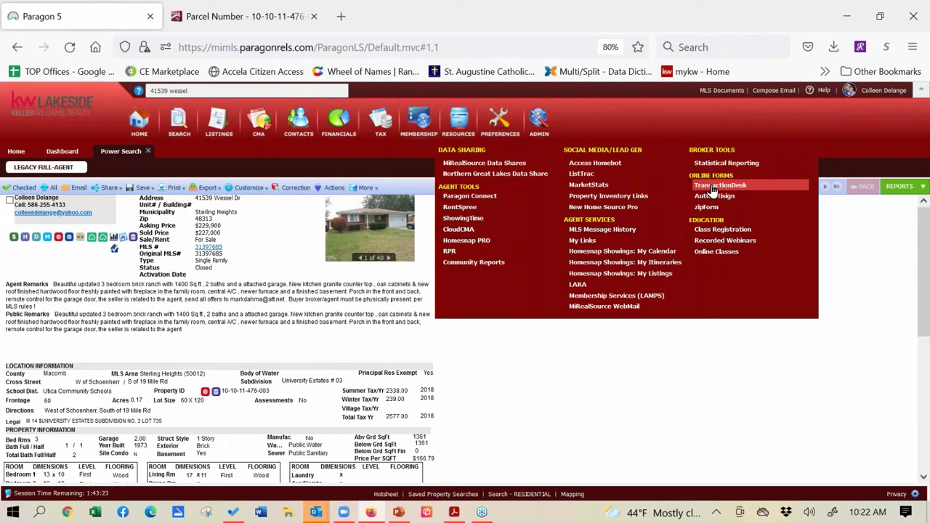
click(713, 187)
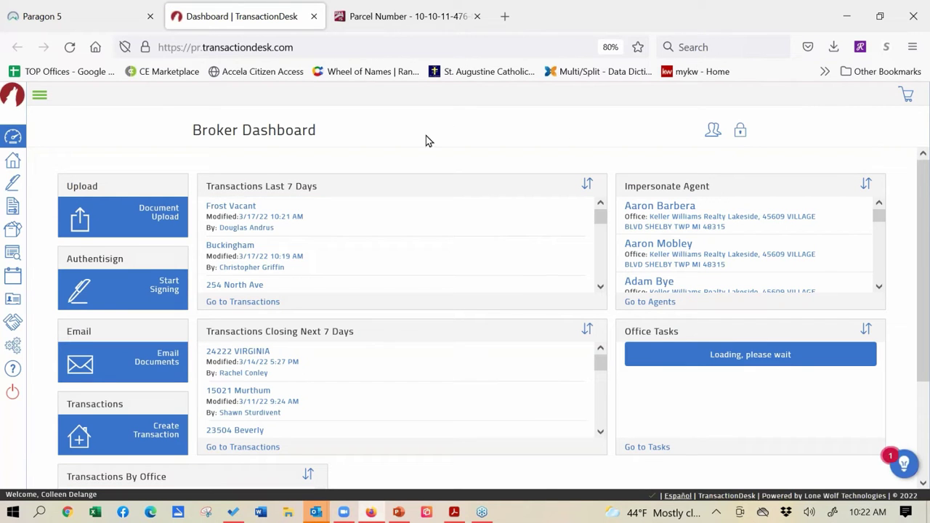
click(10, 163)
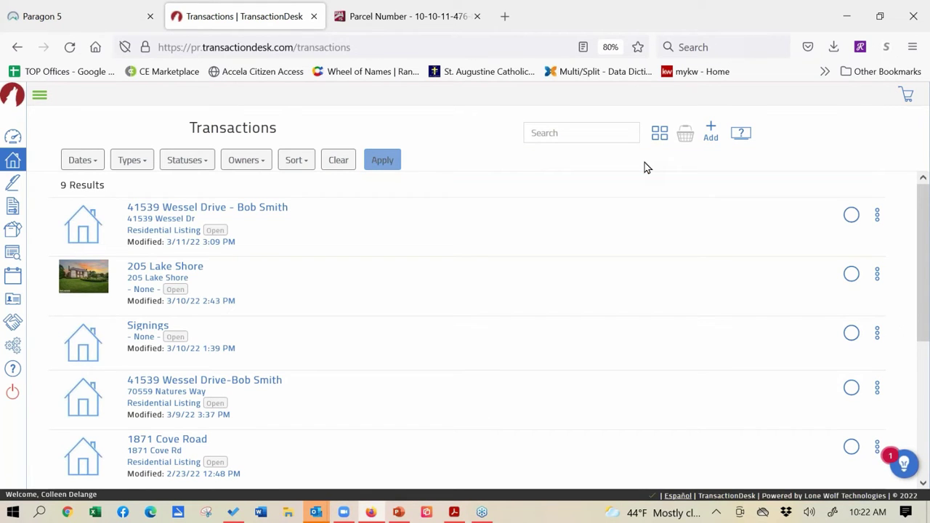
click(710, 128)
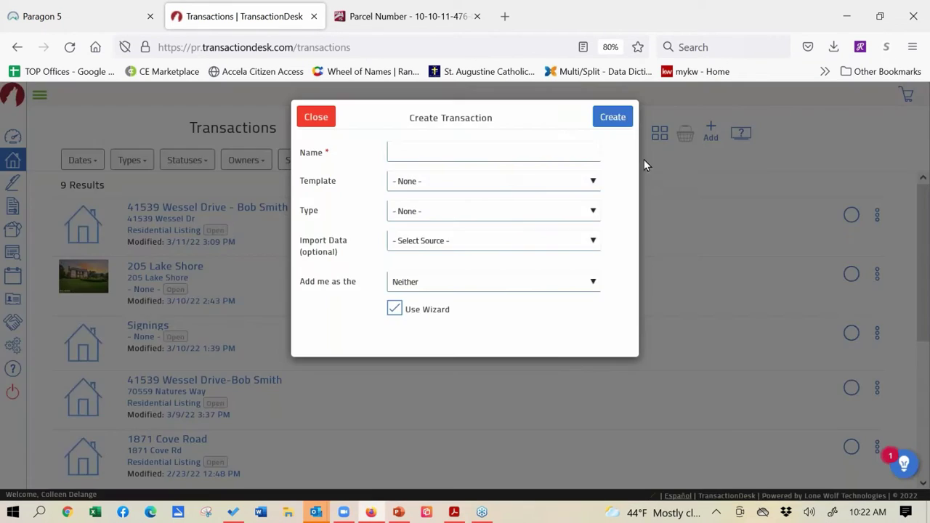
click(517, 153)
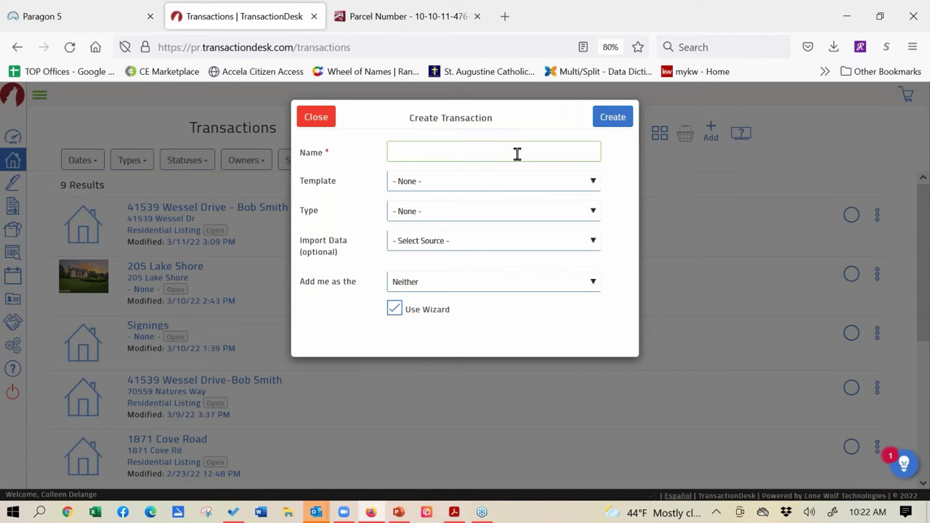
text(4253)
key(BackSpace)
key(BackSpace)
key(BackSpace)
key(BackSpace)
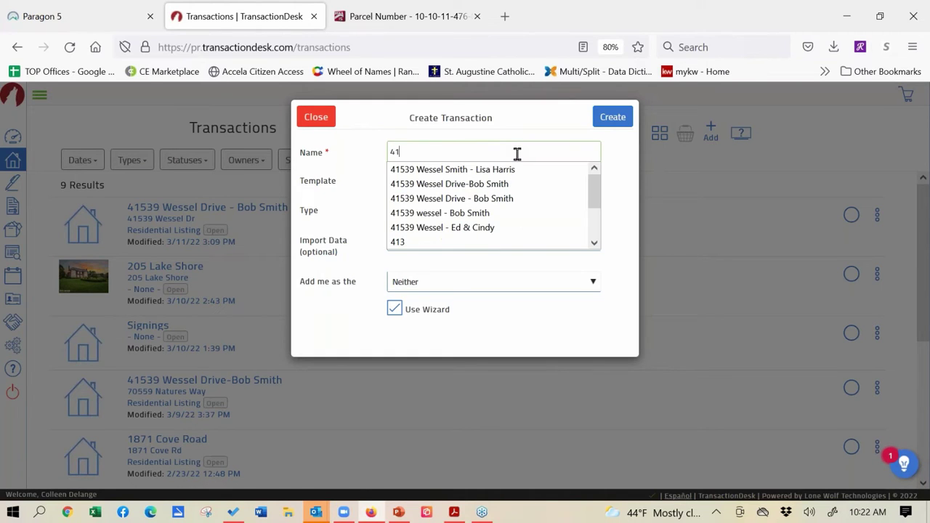
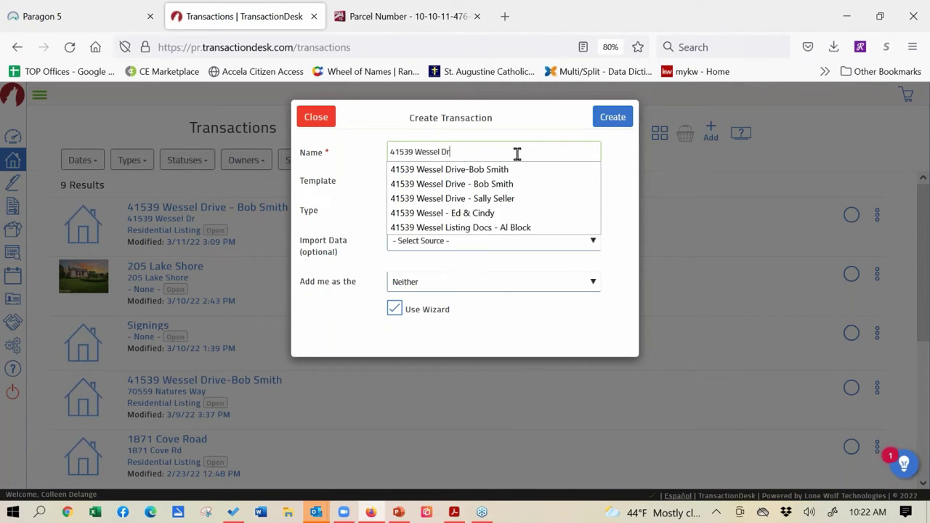
text(.)
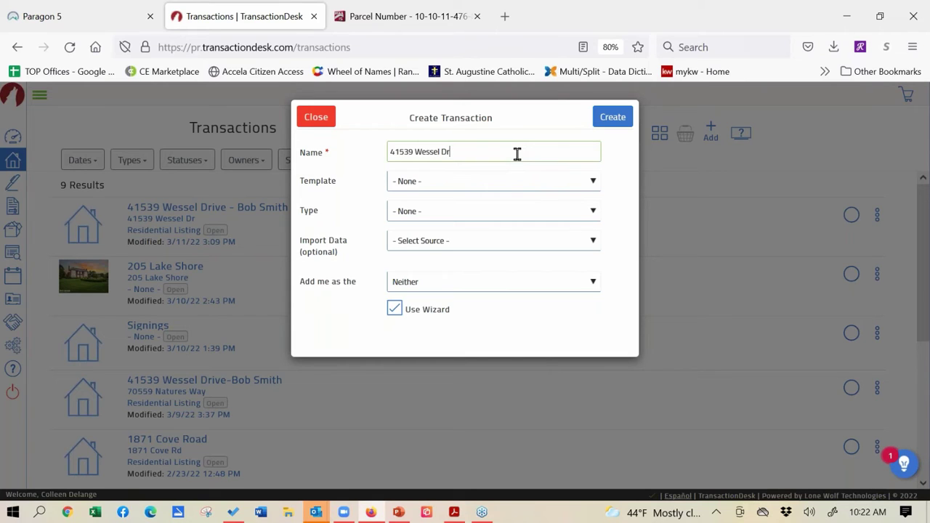
text( - Smith)
click(507, 184)
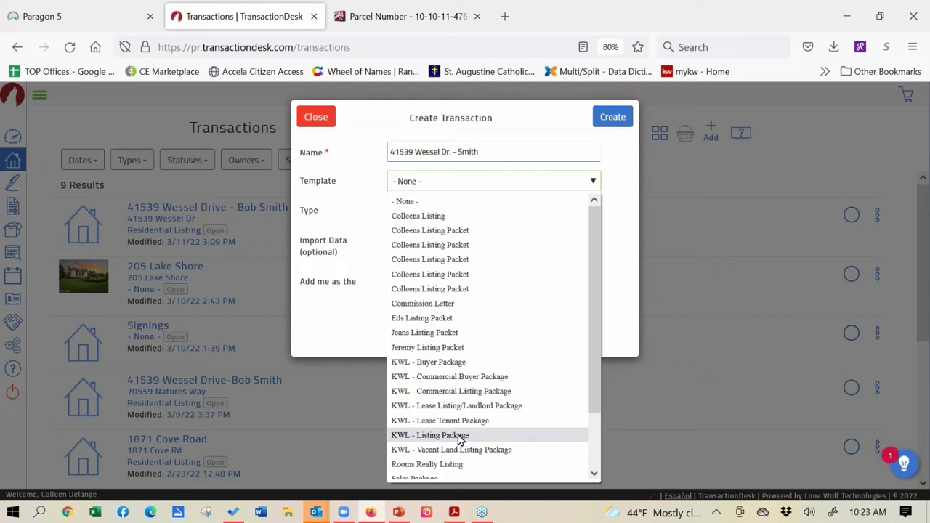
Choose the KWL - Listing Package template and import data from Realist (MiRealSource).
click(458, 436)
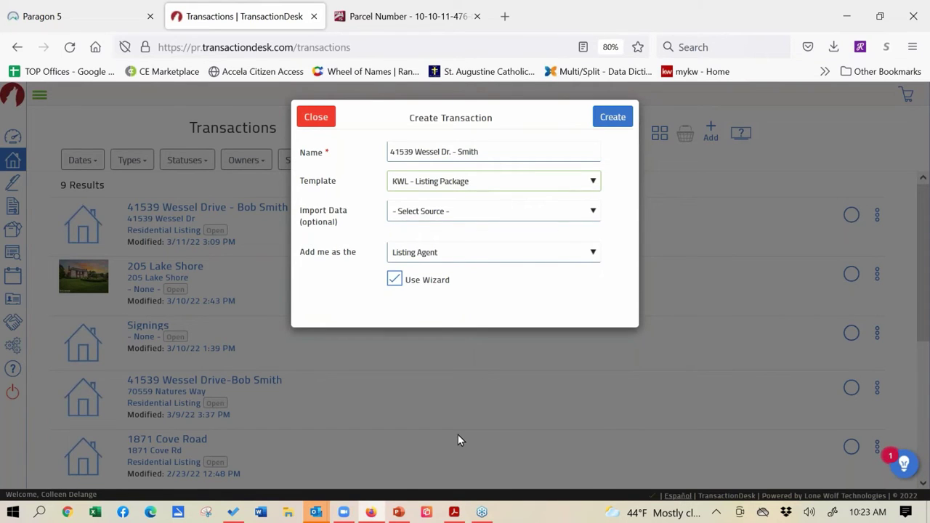
click(593, 213)
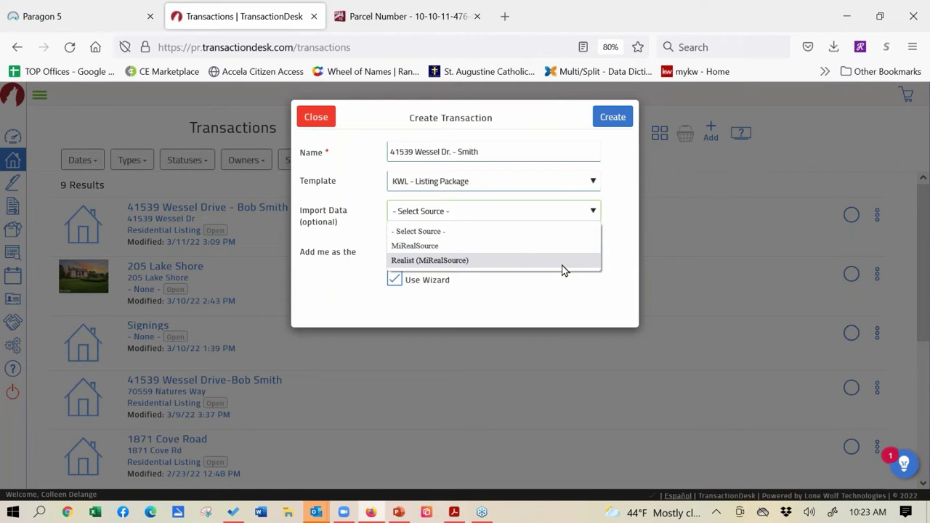
click(562, 266)
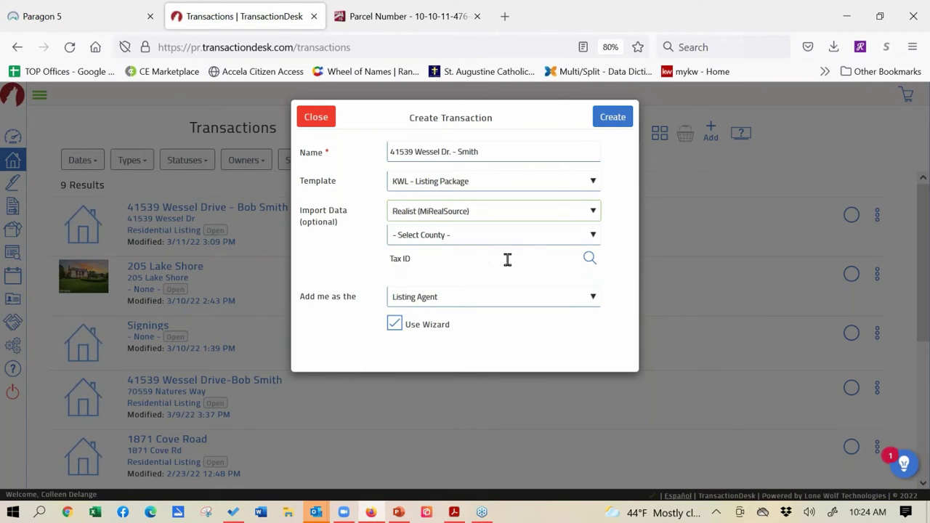
click(589, 262)
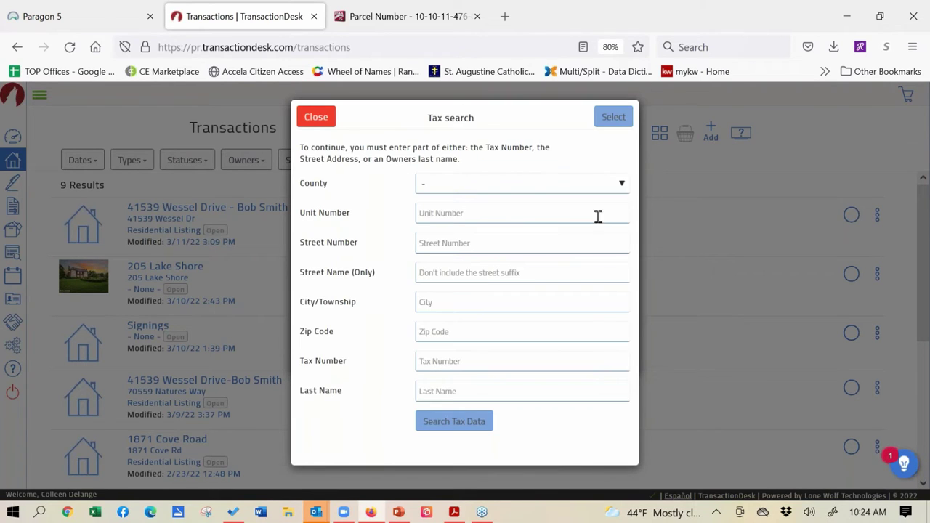
click(622, 189)
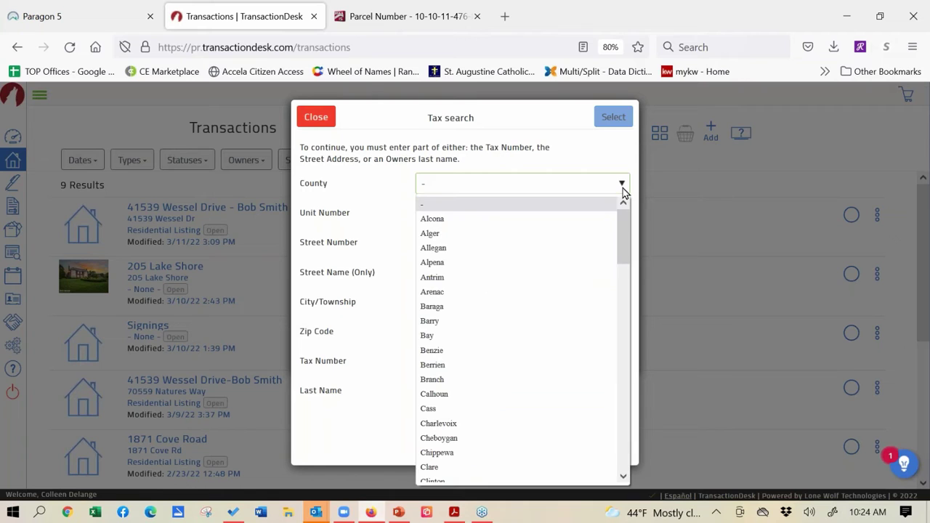
drag(627, 235, 618, 350)
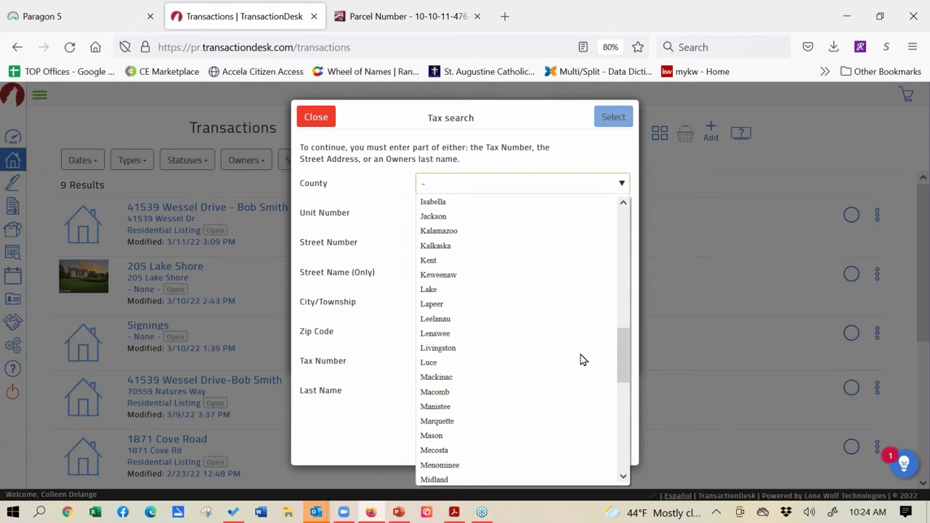
click(492, 393)
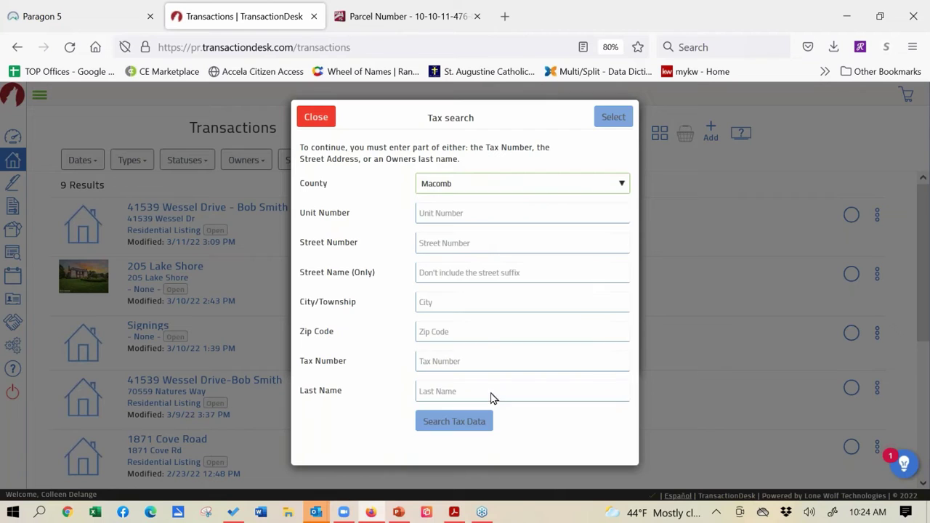
click(483, 248)
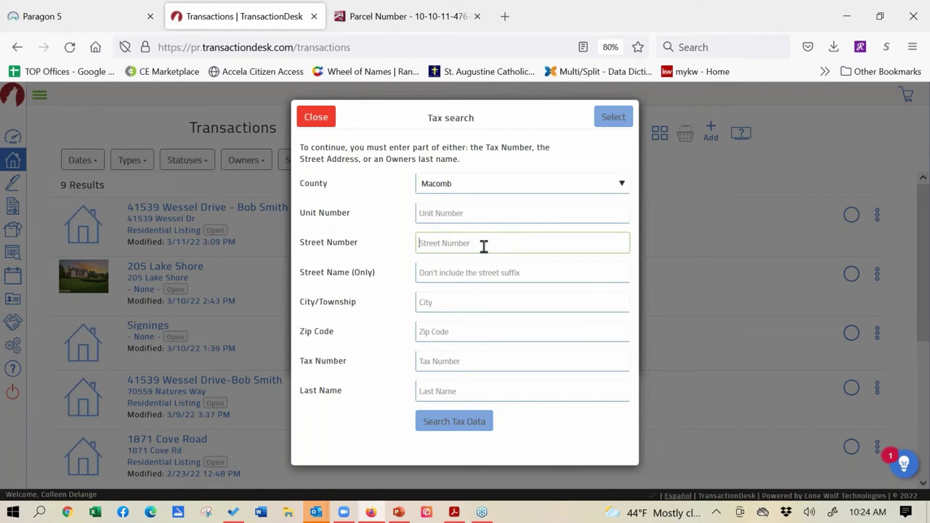
click(483, 265)
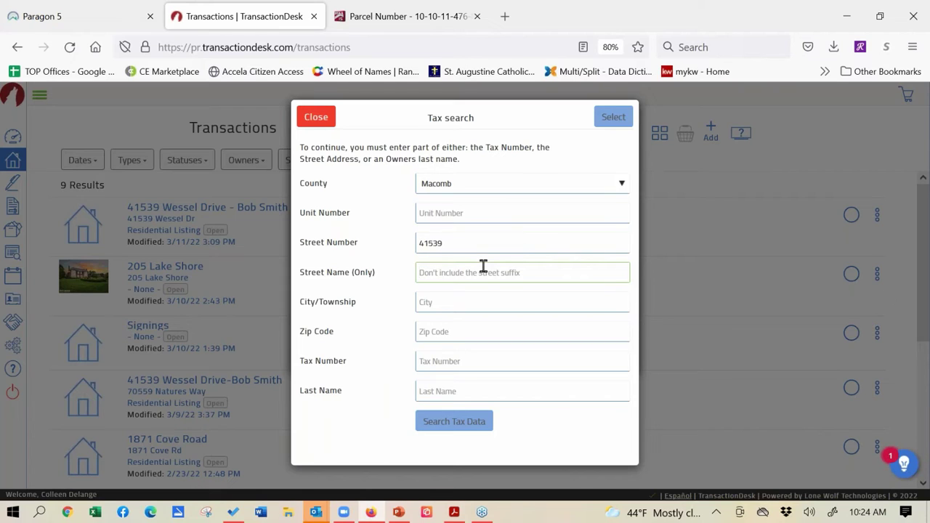
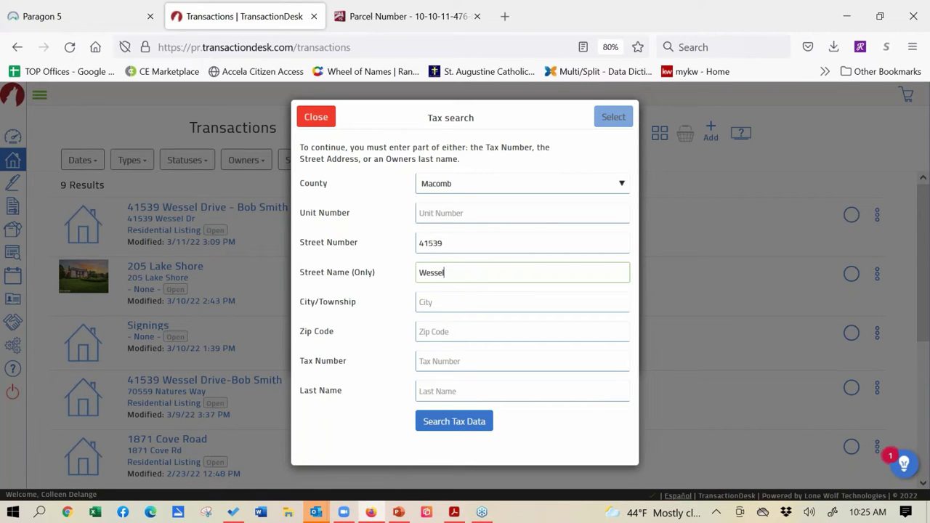
click(449, 422)
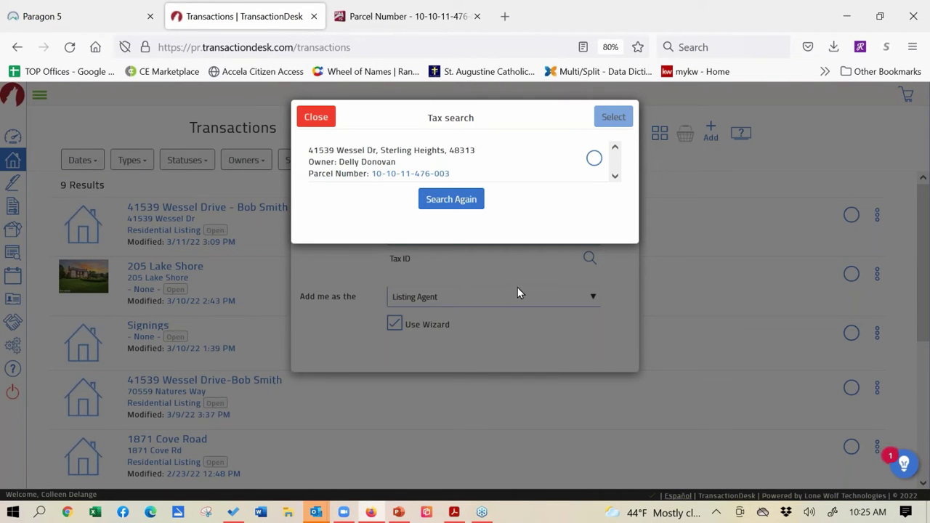
click(593, 159)
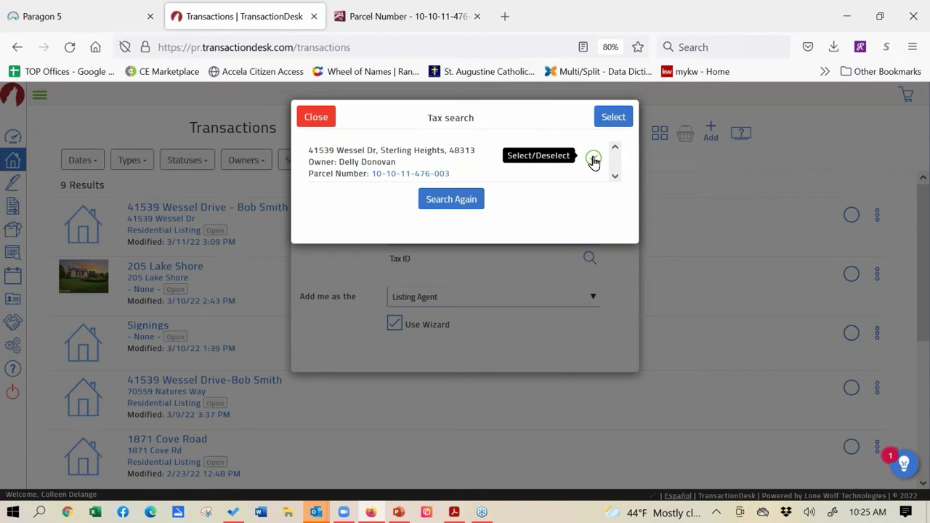
click(610, 118)
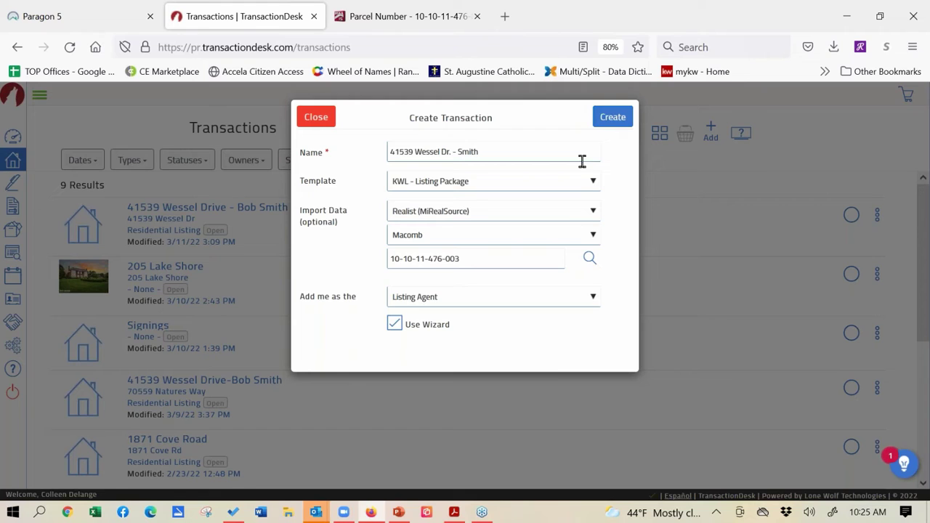
click(614, 119)
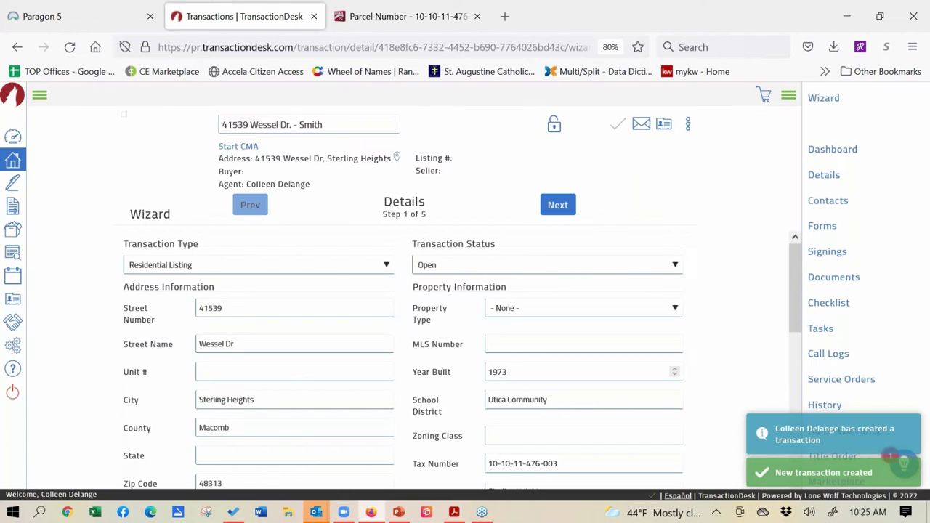
mouse_move(791, 252)
mouse_down()
mouse_move(790, 311)
mouse_move(790, 249)
mouse_up()
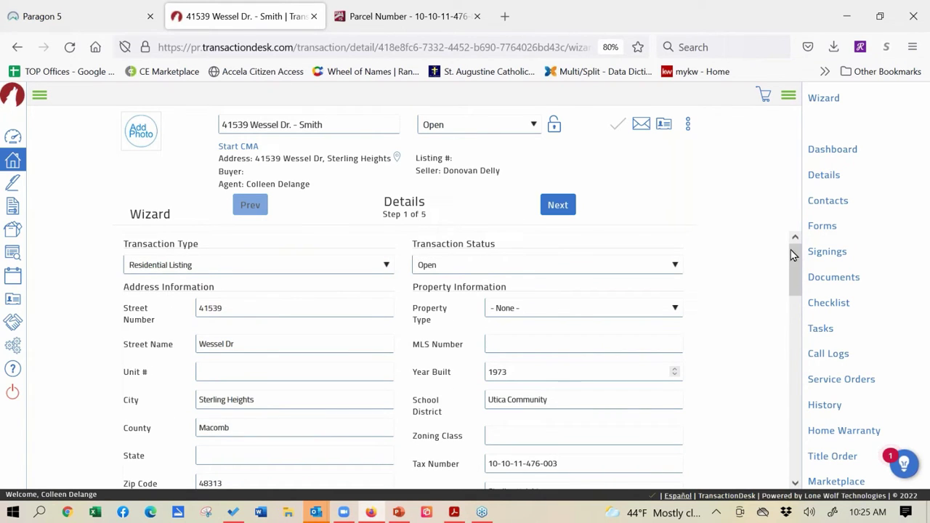
Advance past Details, Dates and Contacts to Forms and open the MiRealSource - Data Sheet.
click(557, 207)
click(558, 206)
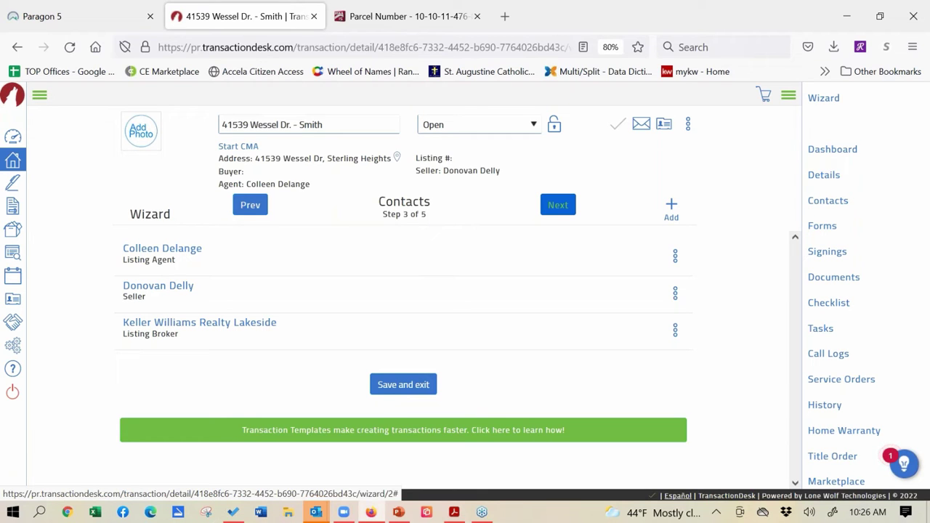
click(558, 205)
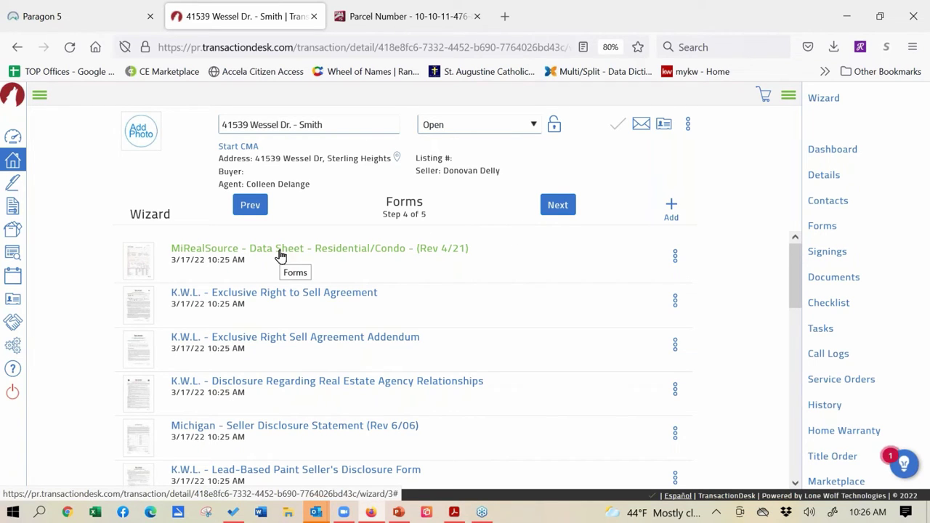
click(280, 250)
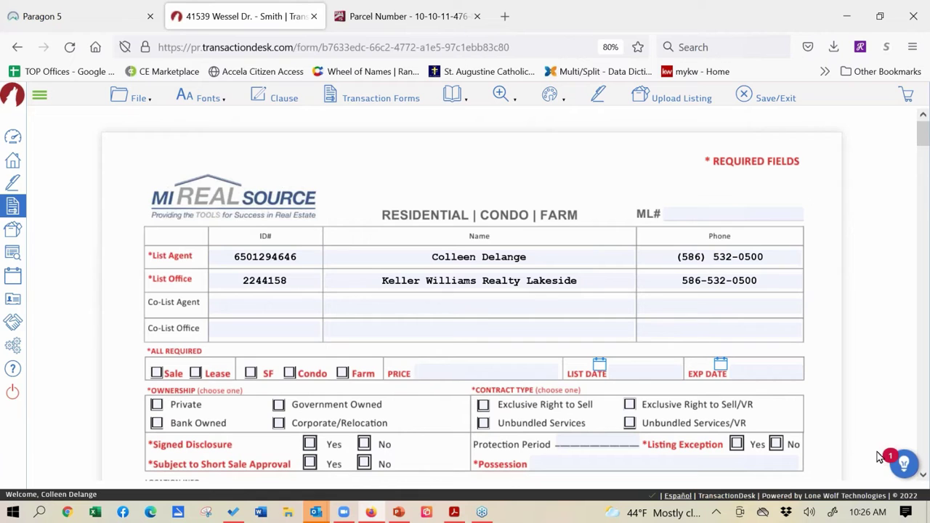
Scroll down the data sheet and check Exhaust Fan and Heat Pump(s) under Cooling System.
click(924, 475)
scroll(923, 476, down, 5)
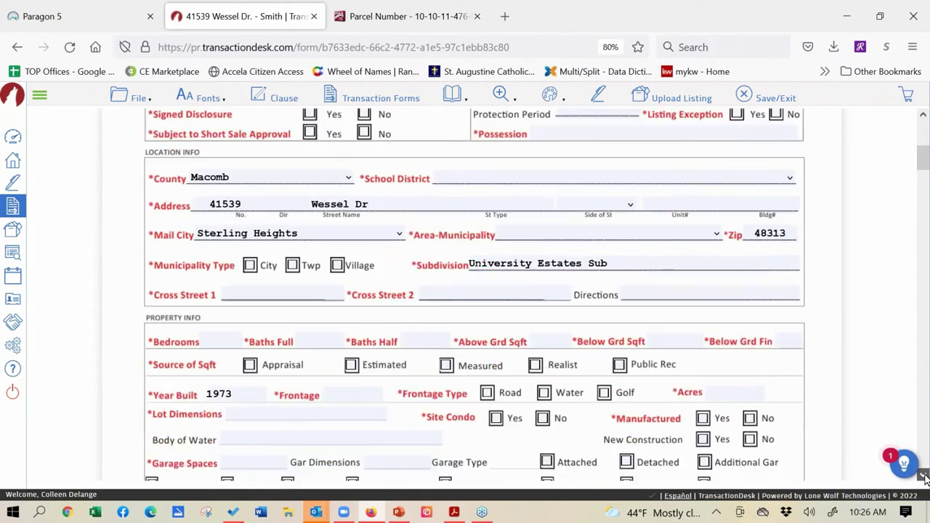
scroll(924, 475, down, 4)
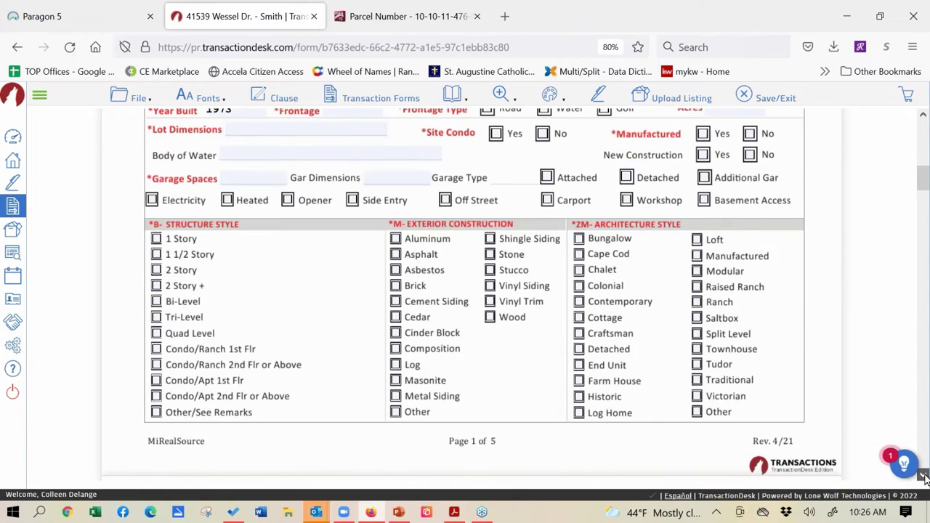
scroll(923, 475, down, 2)
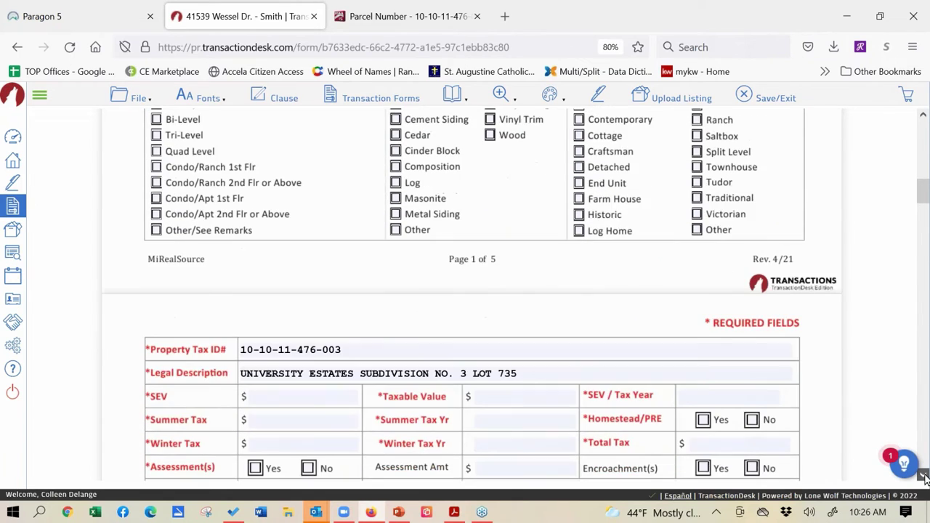
scroll(924, 475, down, 4)
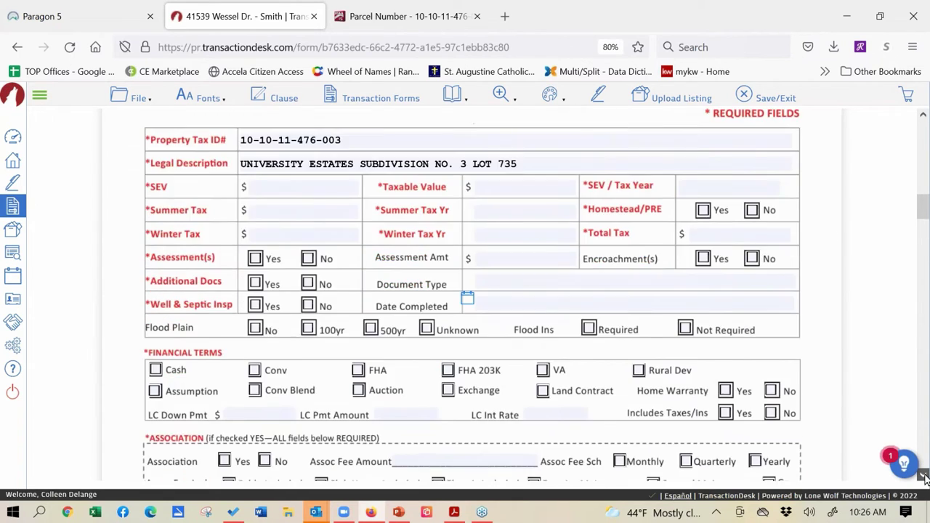
scroll(923, 475, down, 4)
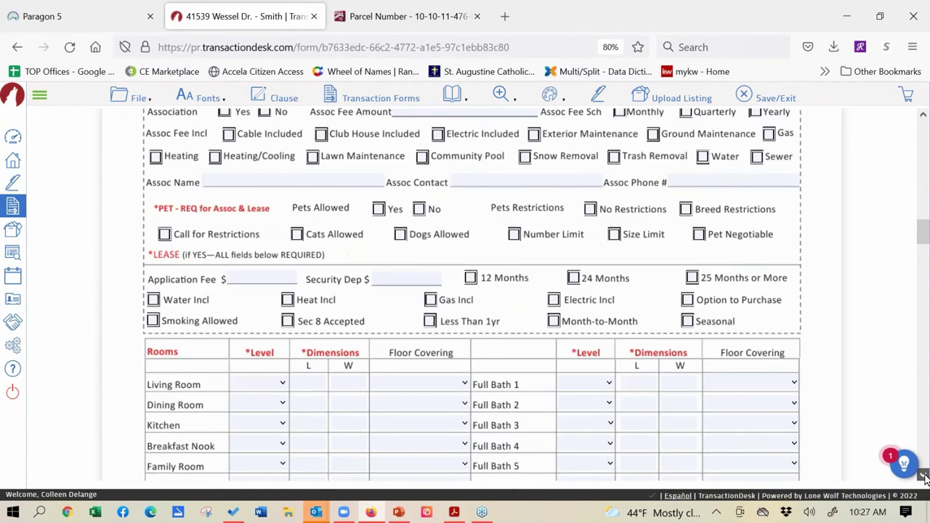
scroll(923, 475, down, 4)
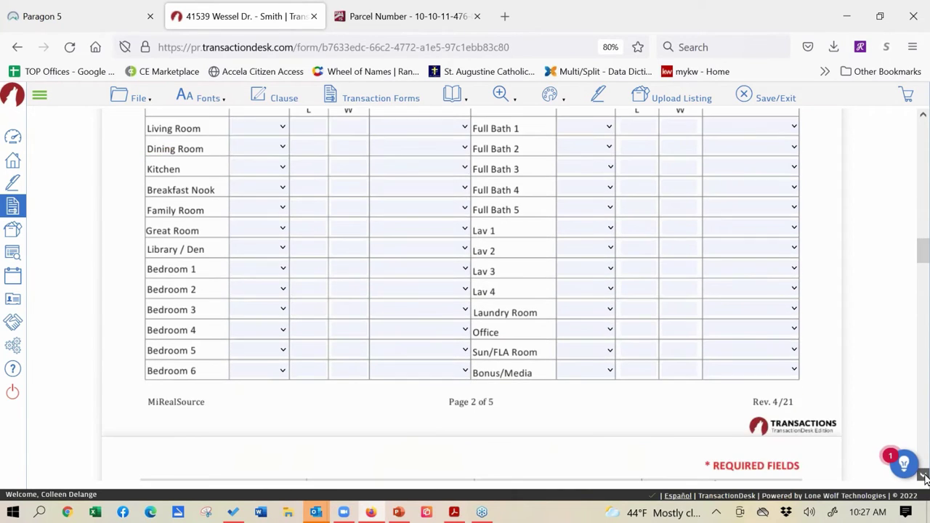
scroll(924, 475, down, 4)
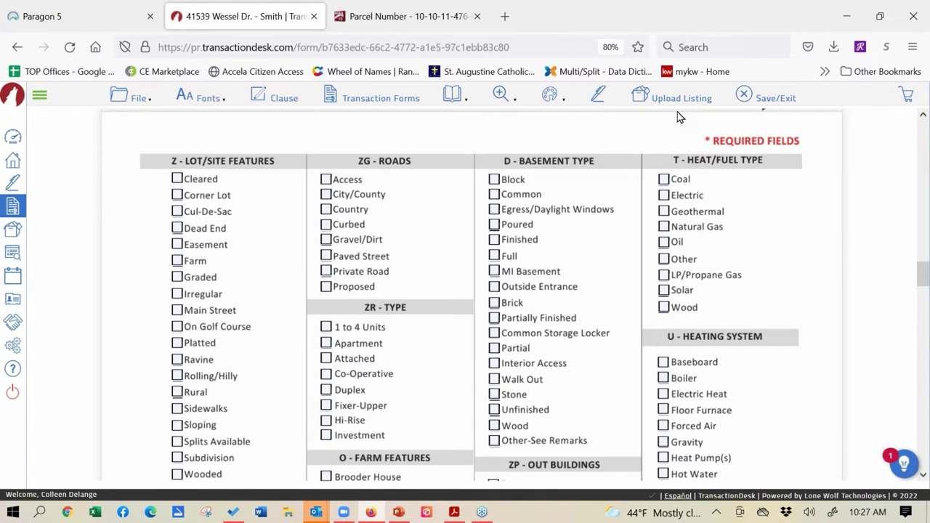
click(923, 477)
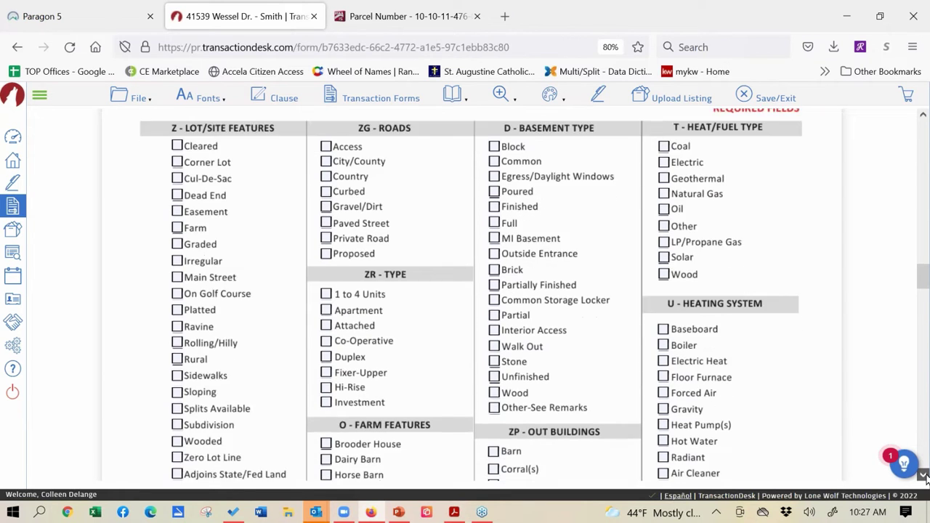
scroll(791, 384, down, 9)
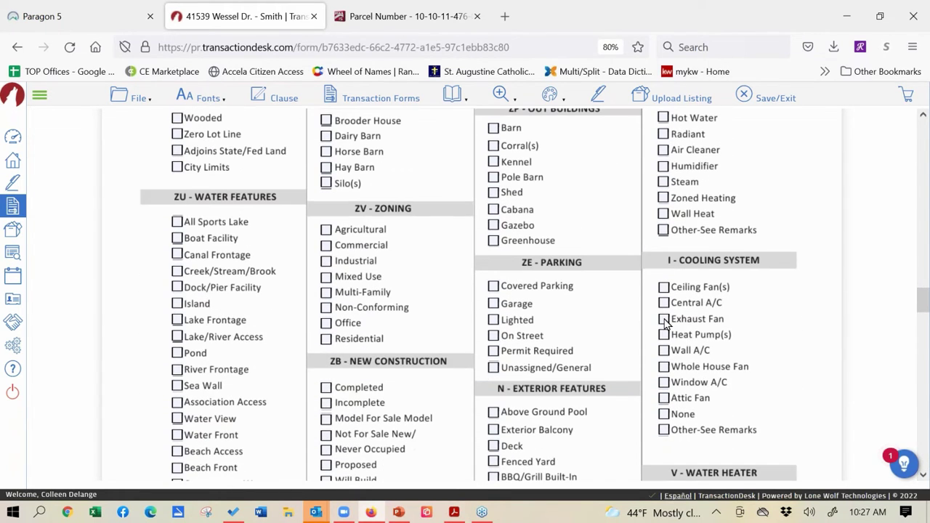
click(664, 320)
click(664, 335)
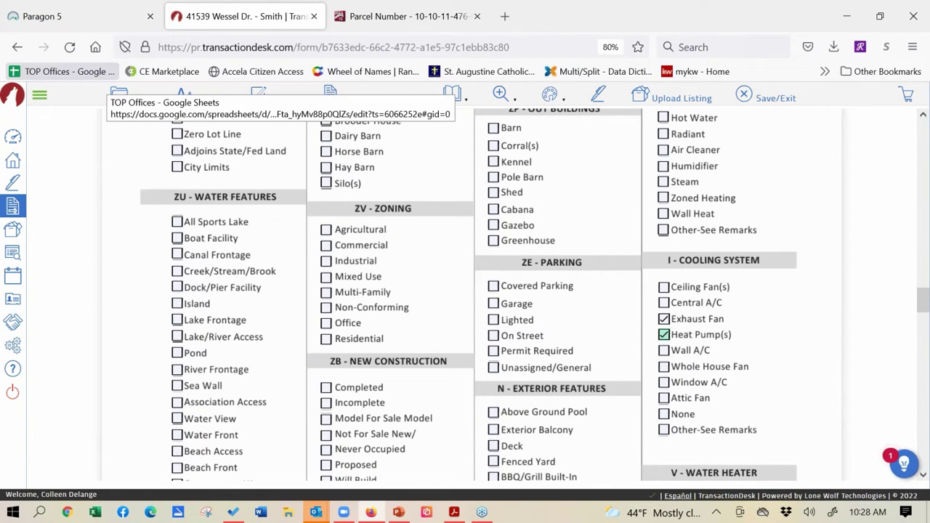
click(33, 17)
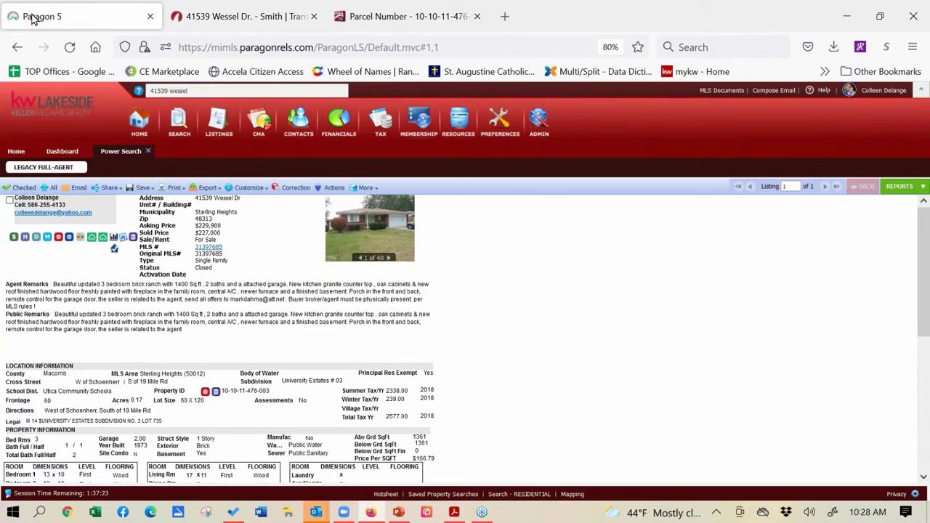
click(365, 189)
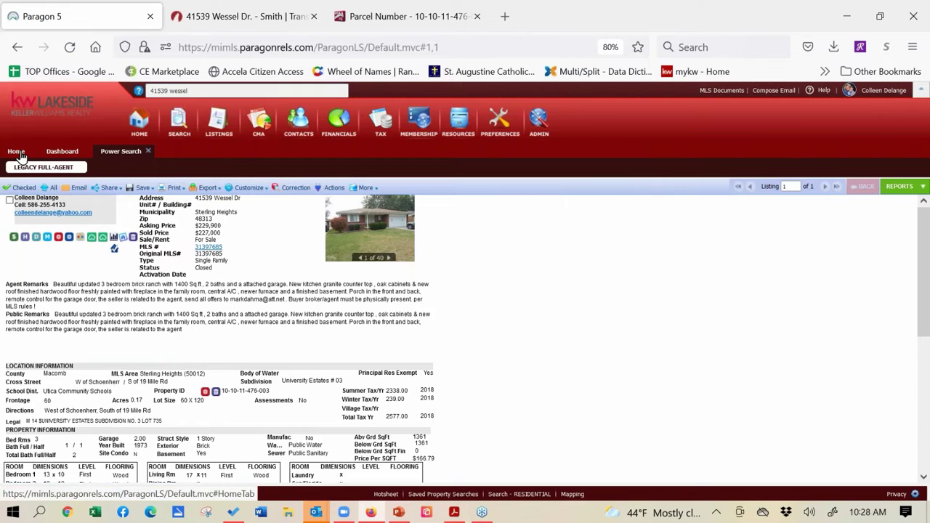
click(175, 86)
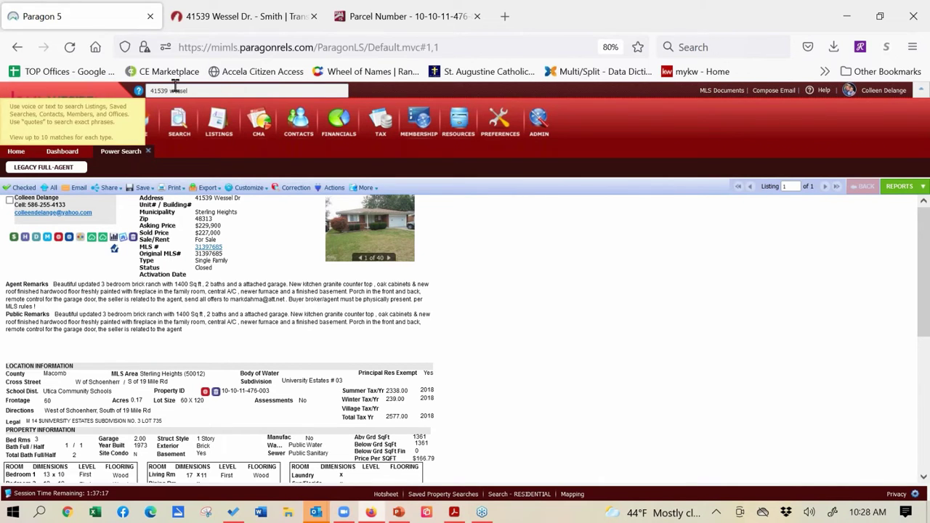
key(ctrl+a)
key(BackSpace)
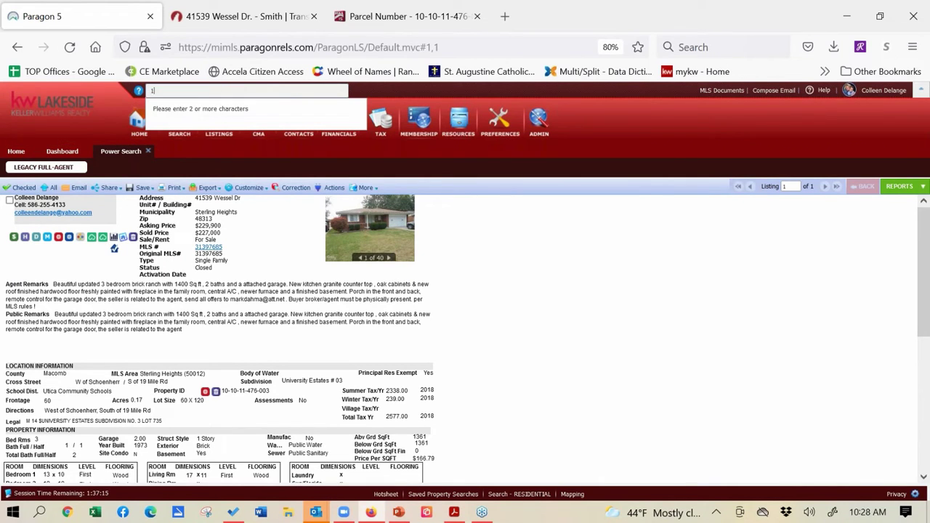
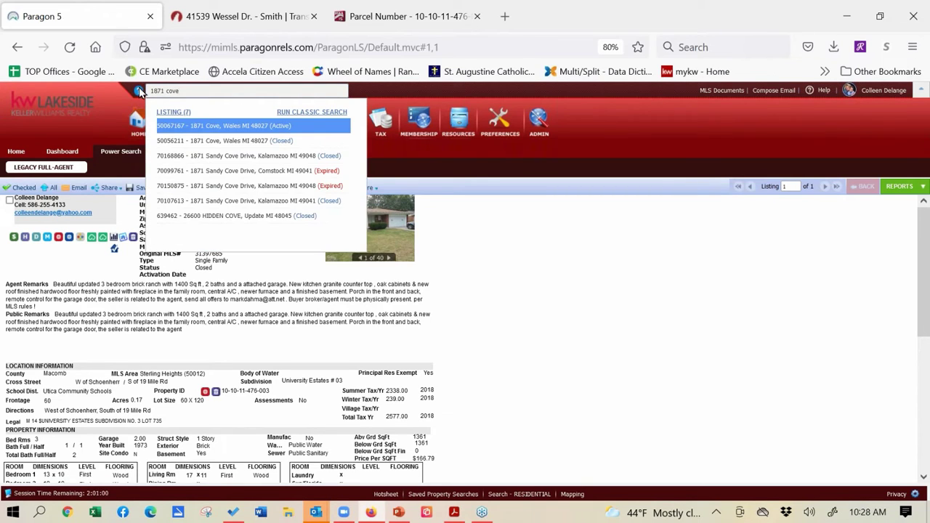
click(187, 129)
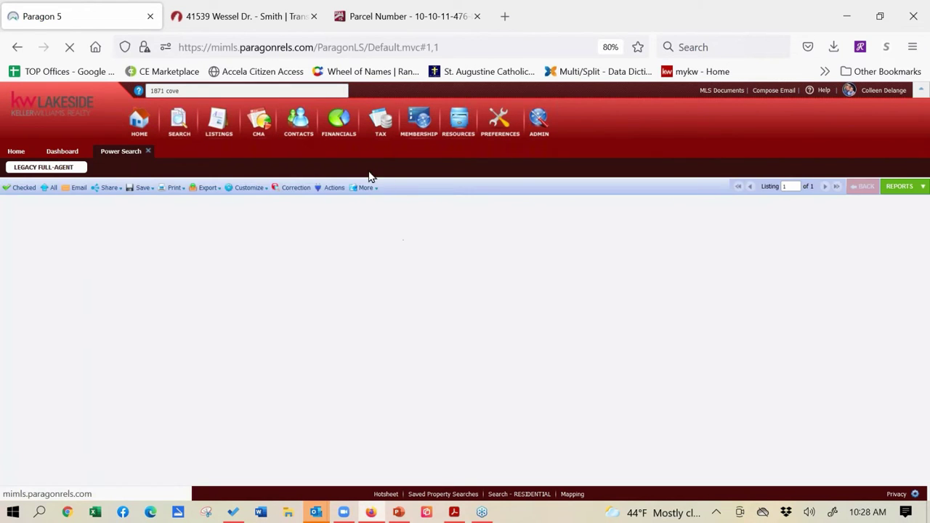
click(368, 190)
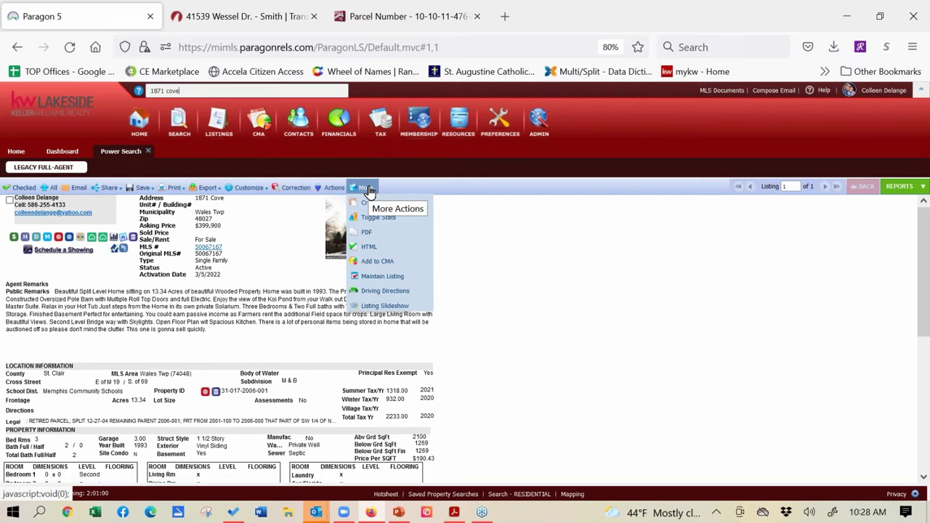
click(369, 279)
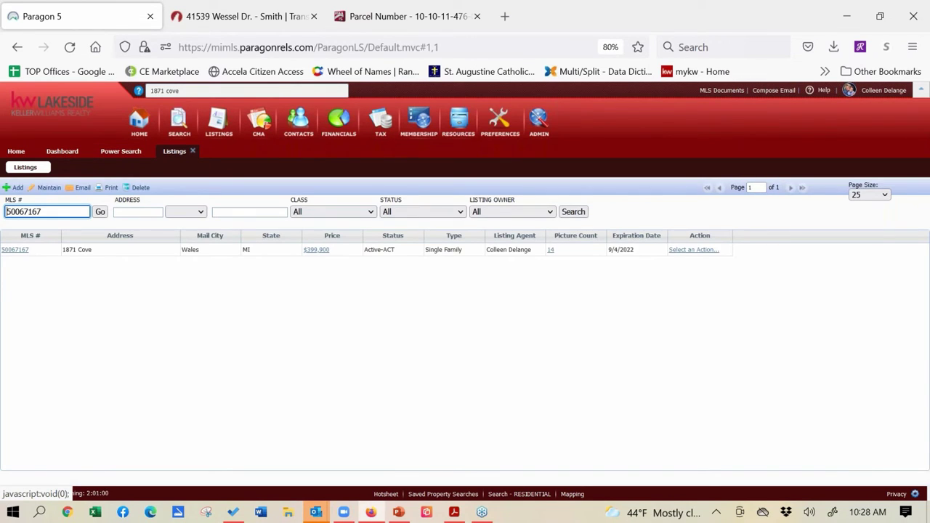
Open listing 50067167 for editing and expand its Features section.
click(7, 250)
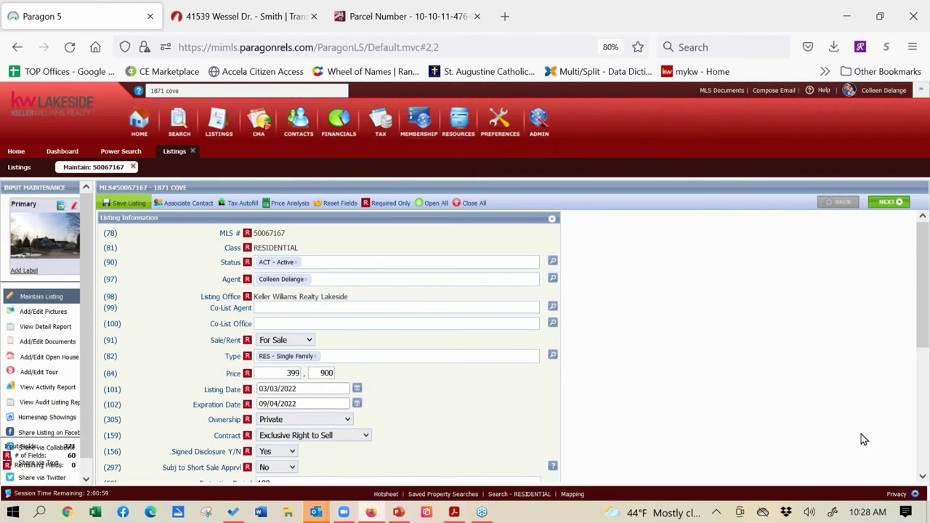
scroll(702, 281, down, 5)
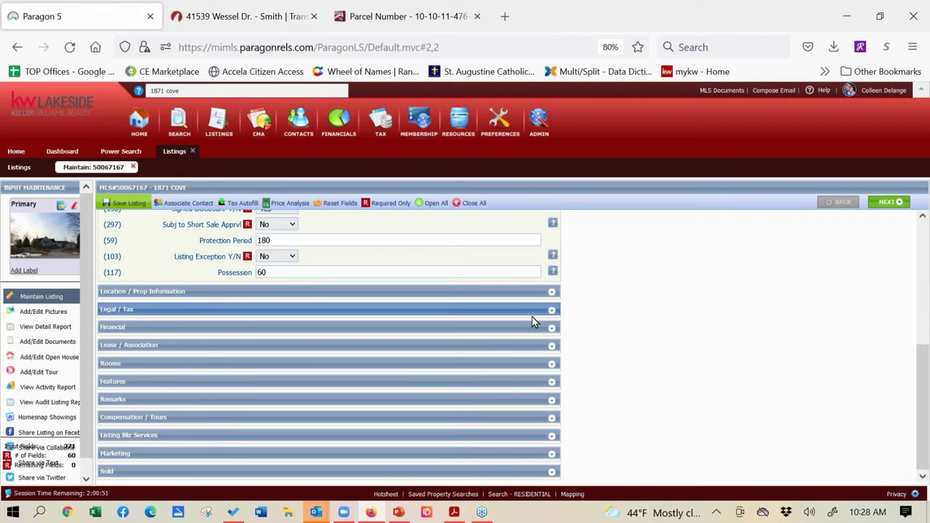
click(552, 383)
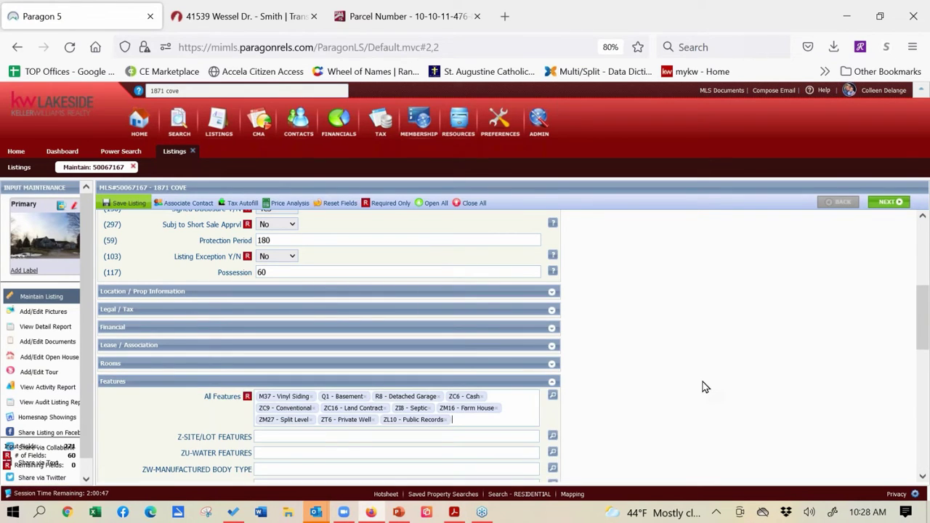
click(923, 477)
scroll(921, 479, down, 3)
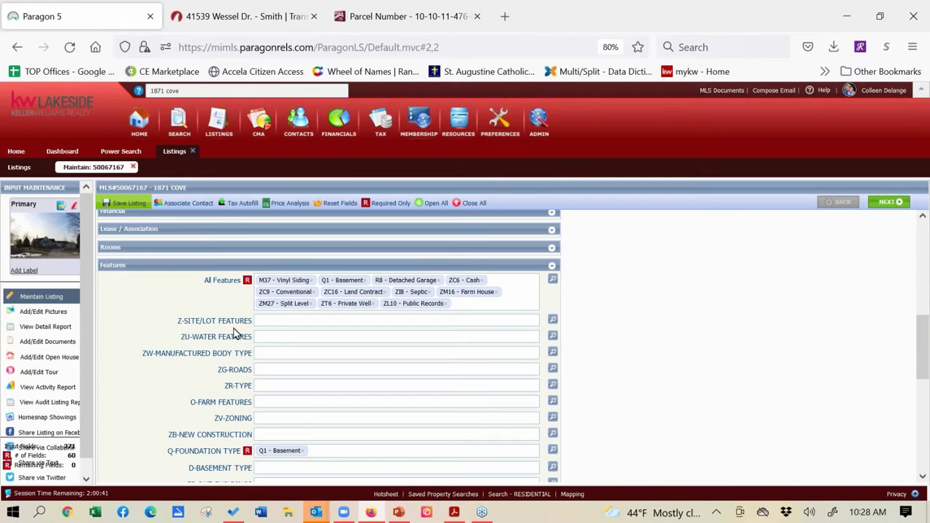
Review the Z-SITE/LOT FEATURES and ZR-TYPE checklists, cancelling both without changes.
click(270, 322)
text(bdnd)
key(BackSpace)
key(BackSpace)
key(BackSpace)
key(BackSpace)
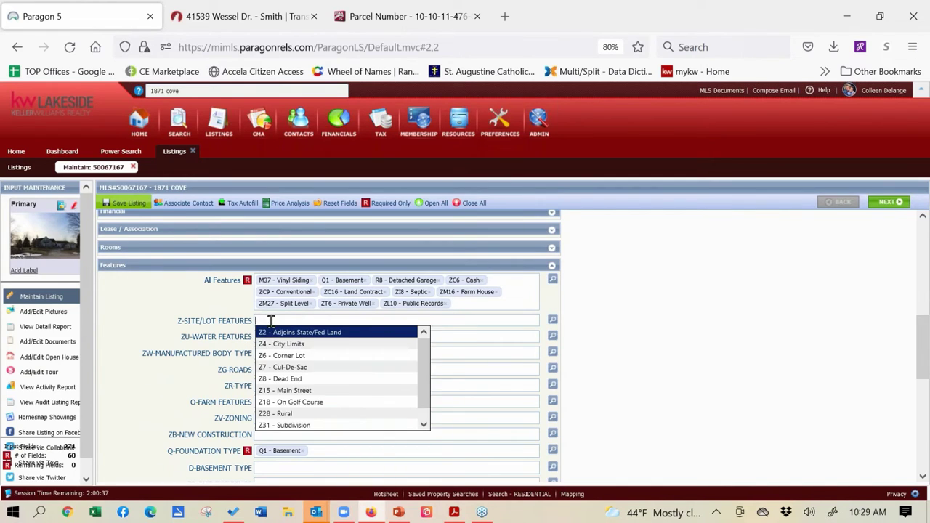
click(553, 322)
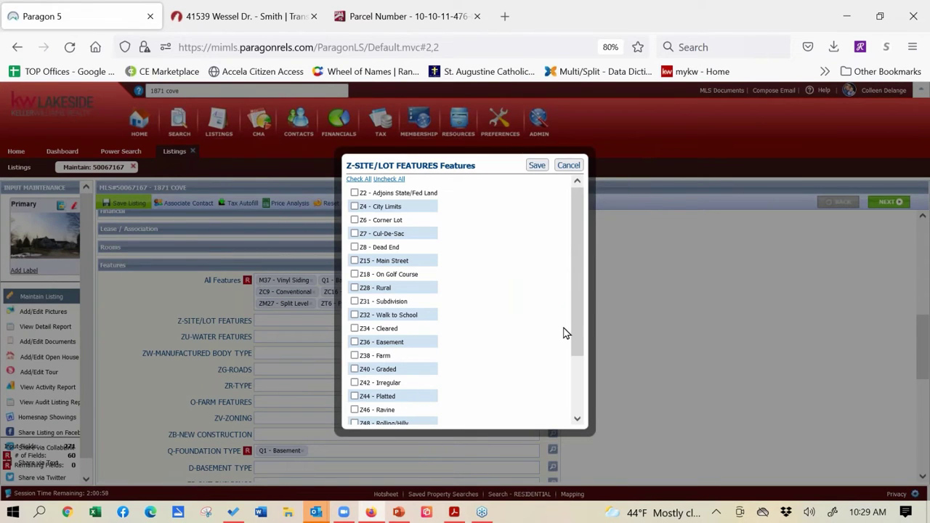
click(566, 166)
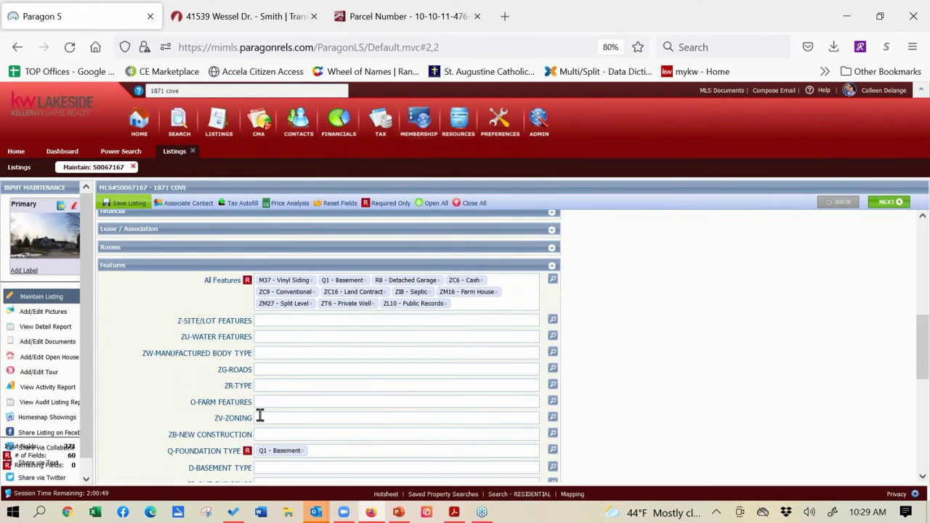
click(552, 385)
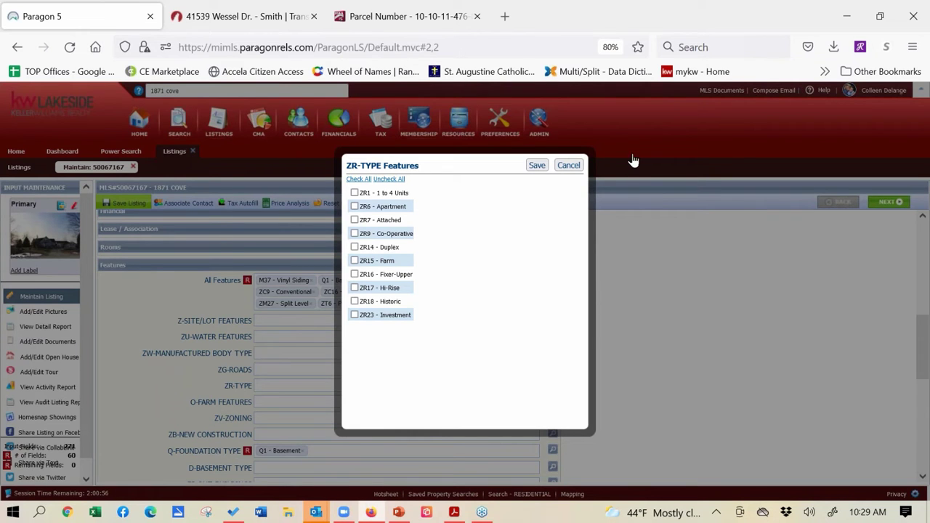
click(579, 167)
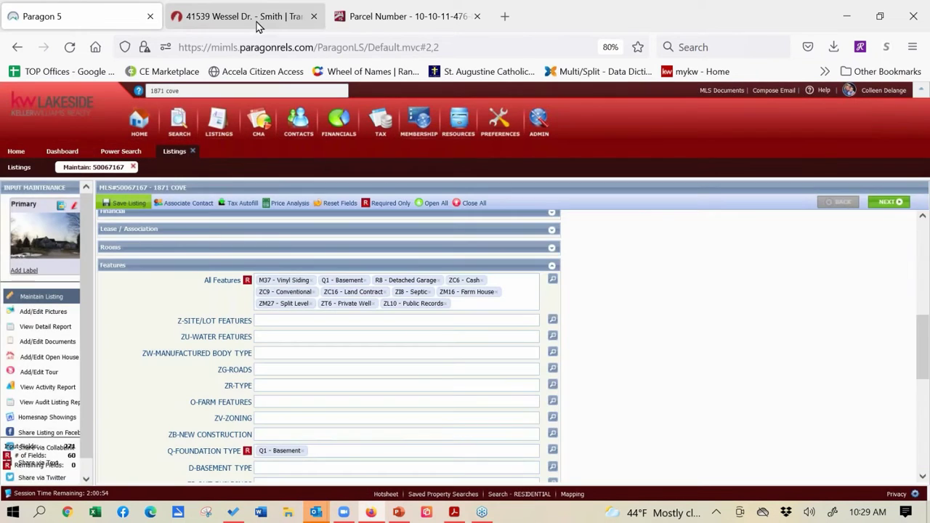
Return to the TransactionDesk residential listing form and scroll back to its top.
click(256, 22)
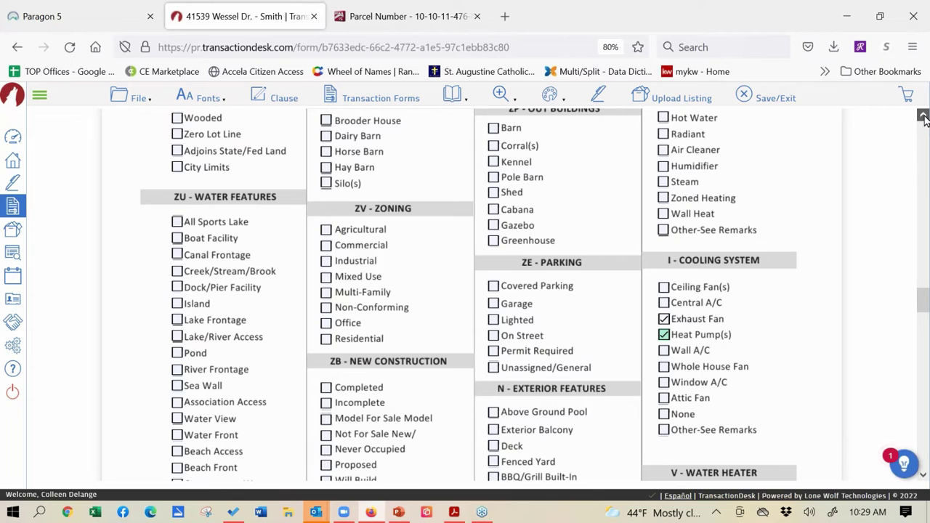
scroll(924, 119, up, 3)
scroll(924, 118, up, 6)
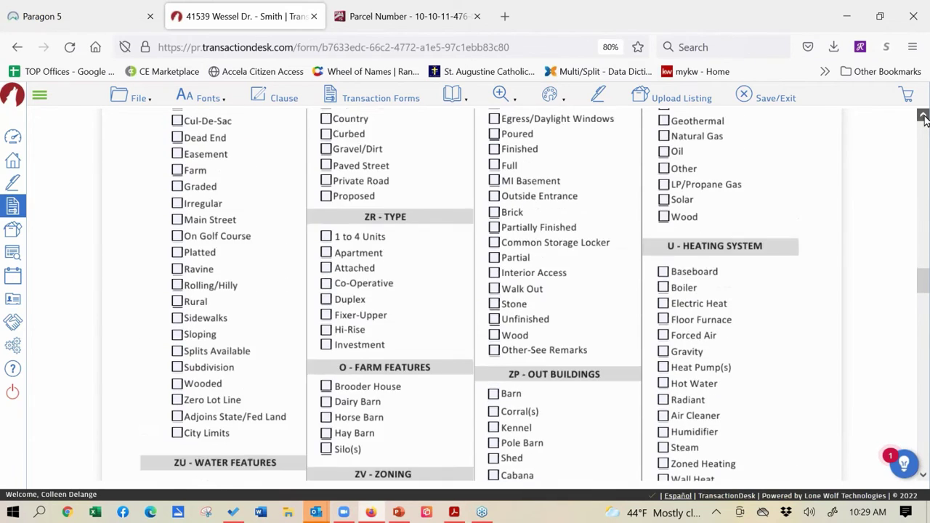
scroll(924, 119, up, 10)
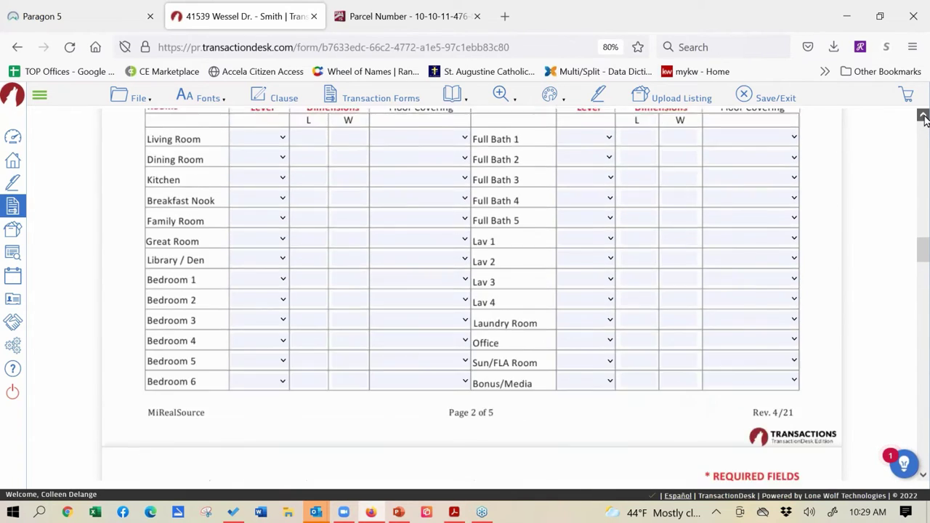
scroll(924, 119, up, 8)
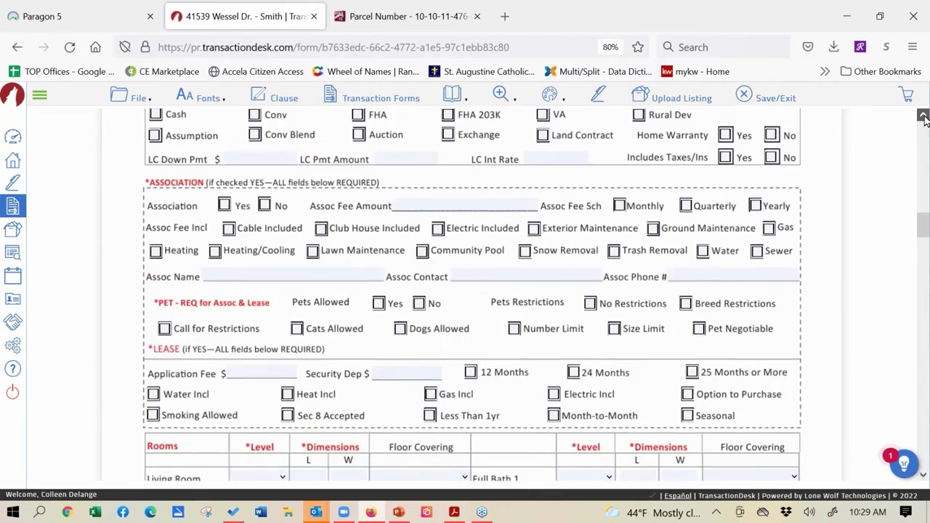
scroll(924, 119, up, 8)
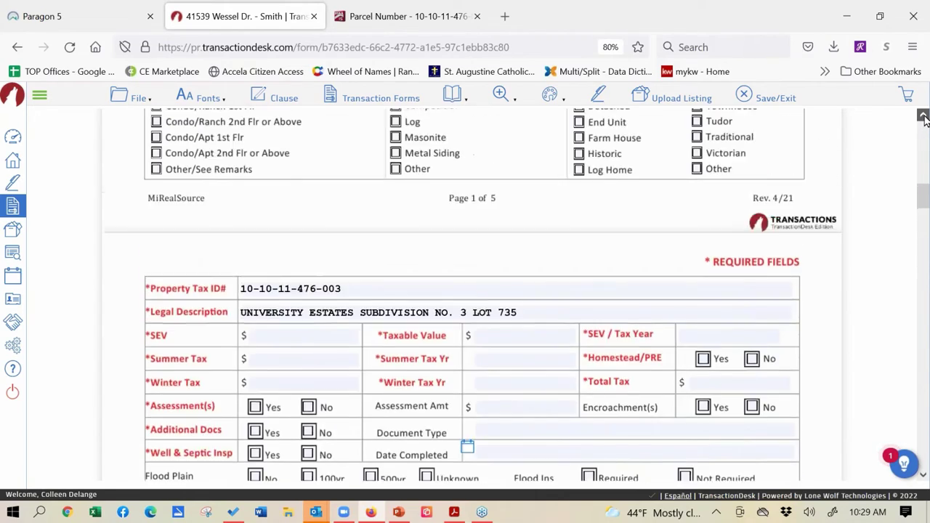
scroll(924, 119, up, 8)
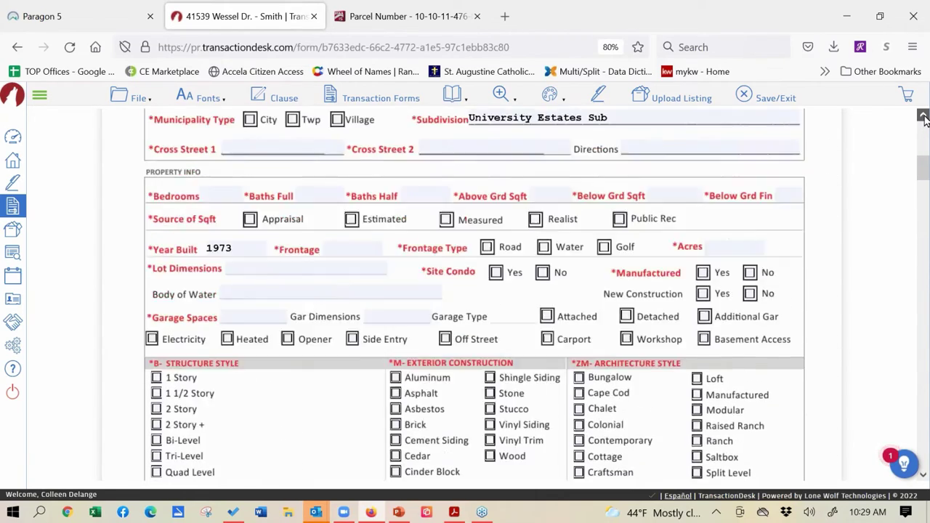
scroll(924, 118, up, 6)
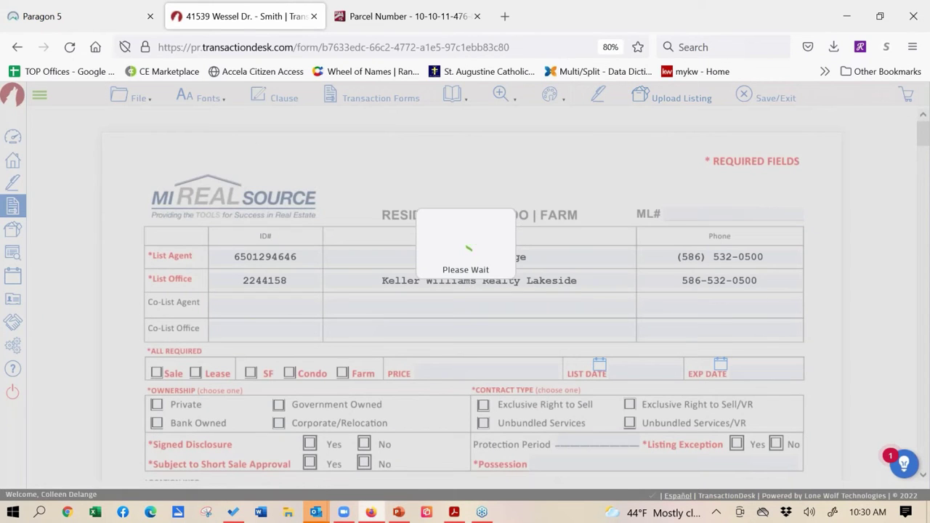
Close the Listings maintenance and Power Search tabs in Paragon to land on Home.
click(90, 25)
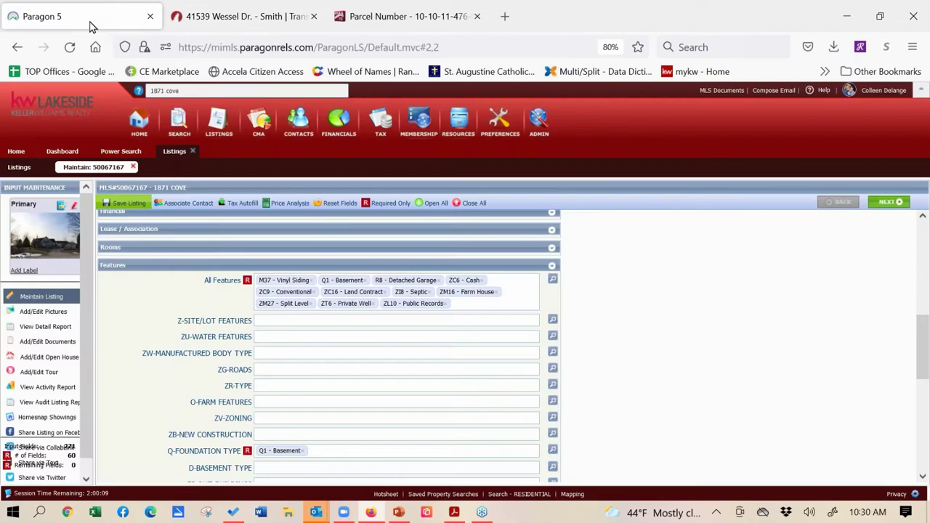
click(194, 151)
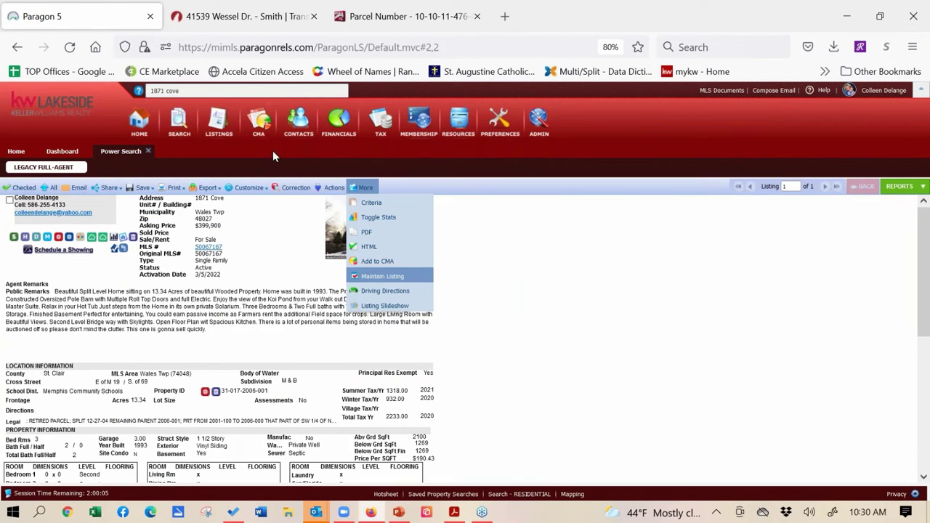
click(149, 151)
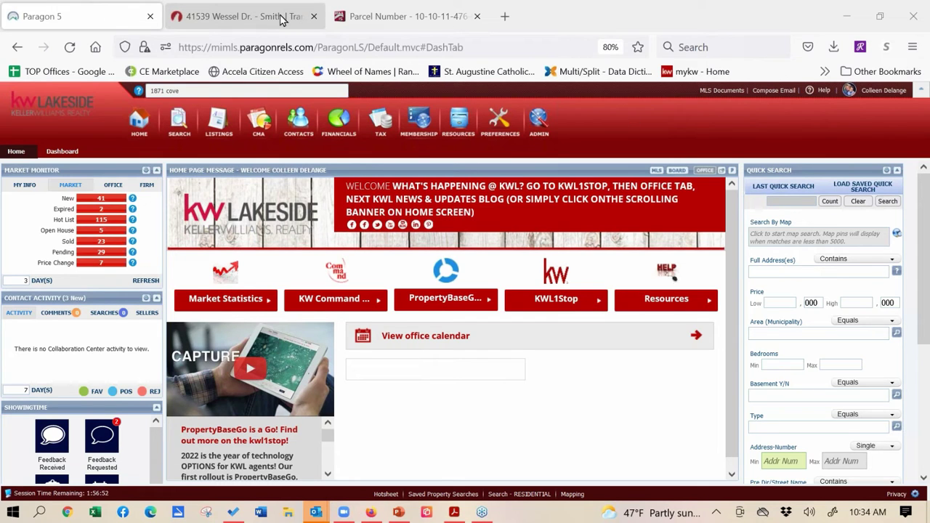
Dismiss the Upload Results reporting Area and Type as required fields.
click(282, 18)
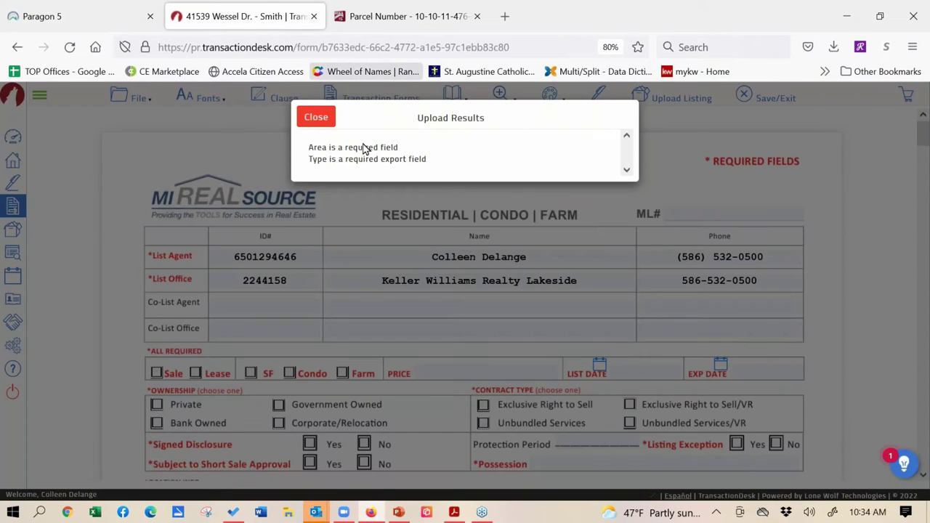
click(316, 117)
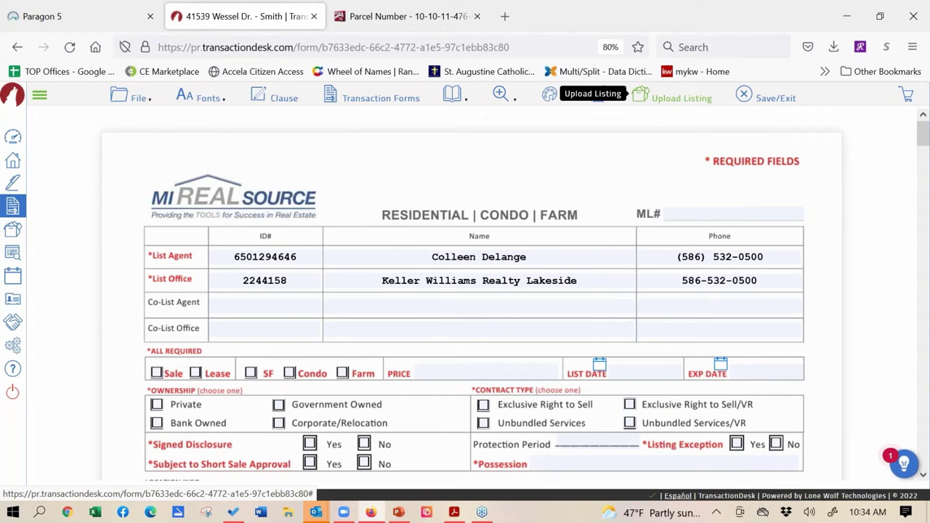
Open the Partial Listings search through Listings > Maintain > Partials.
click(45, 20)
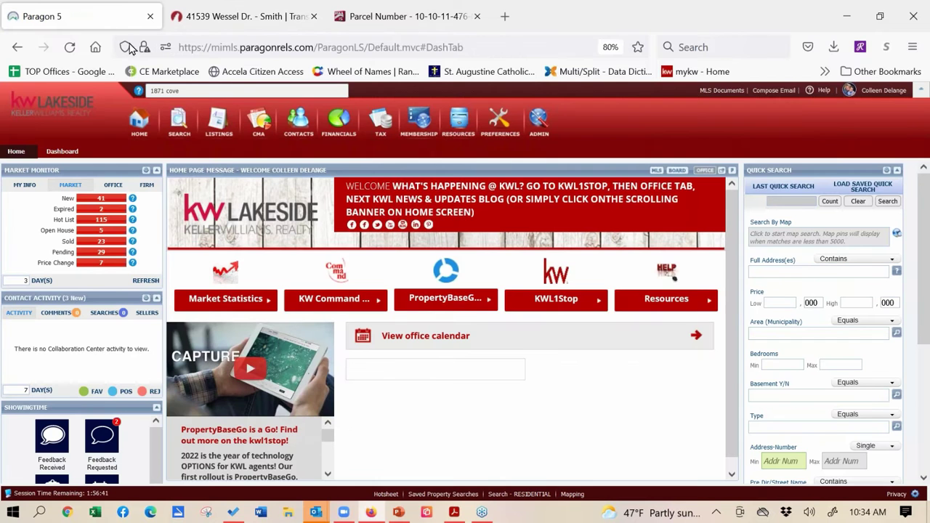
mouse_move(221, 135)
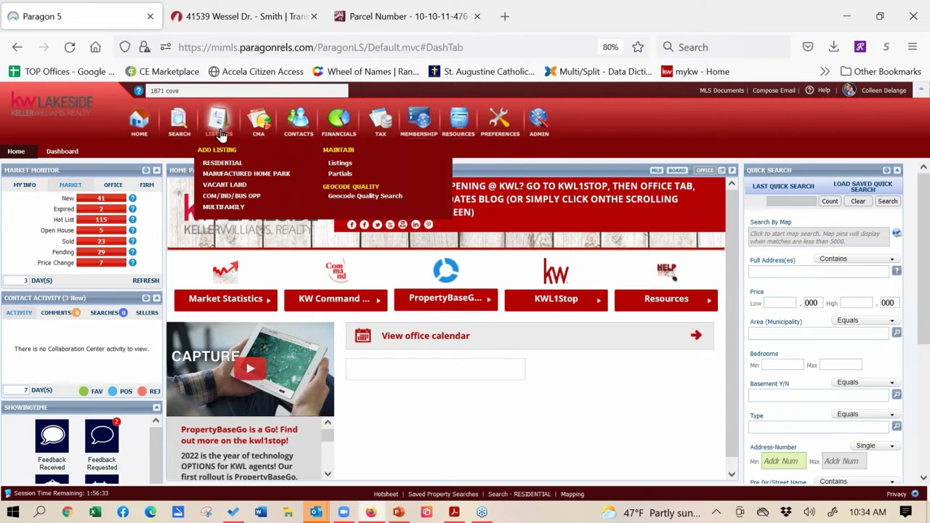
click(343, 175)
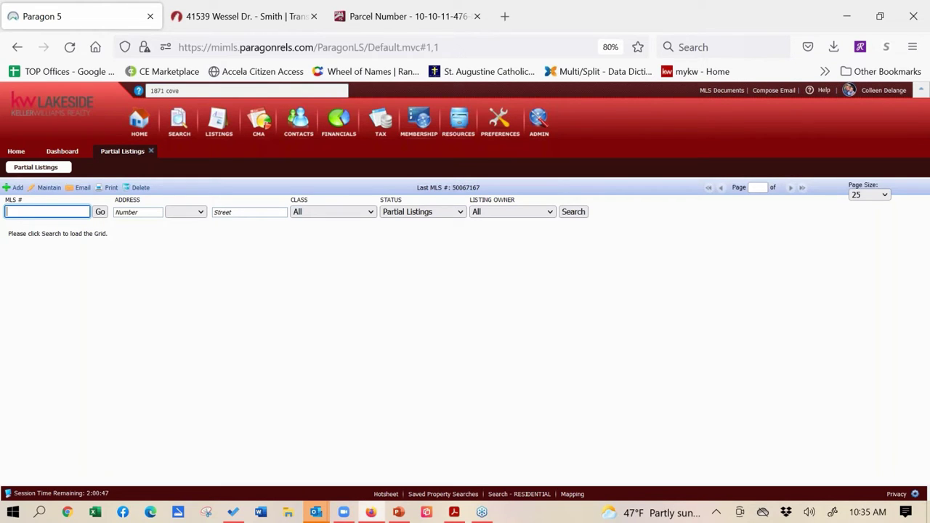
Search partial listings limited to My Office Listings, then go back to the TransactionDesk form.
click(550, 215)
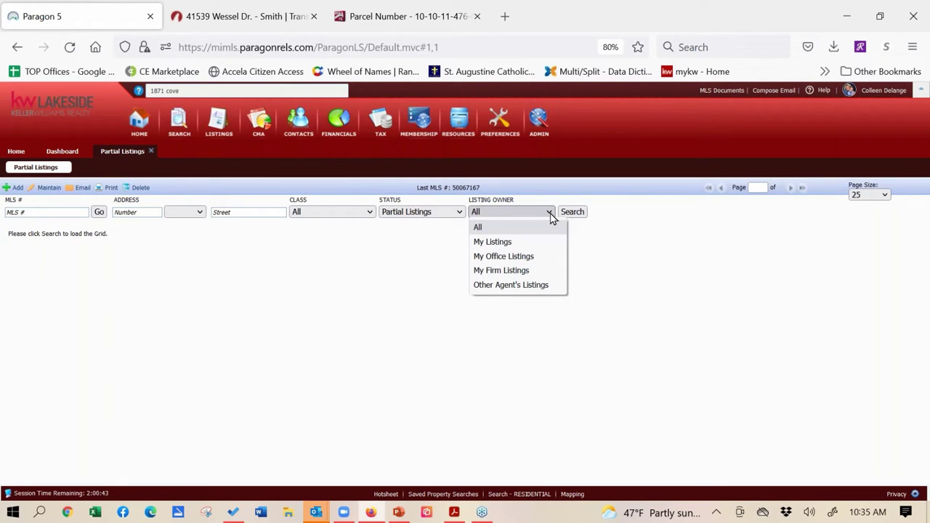
click(546, 258)
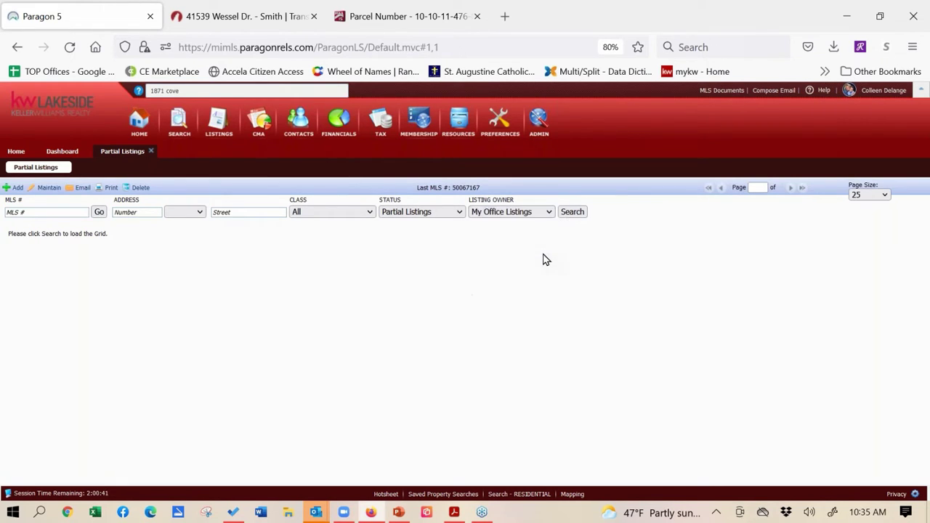
click(573, 212)
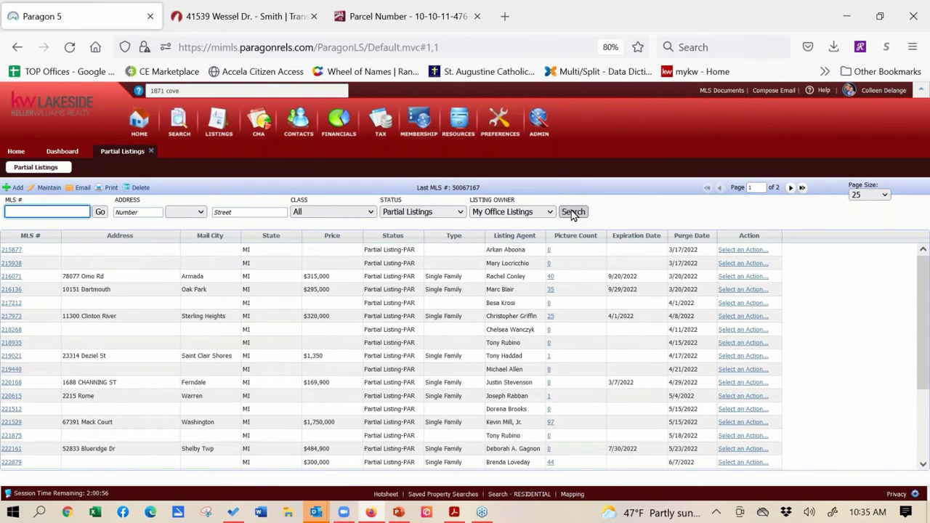
click(249, 16)
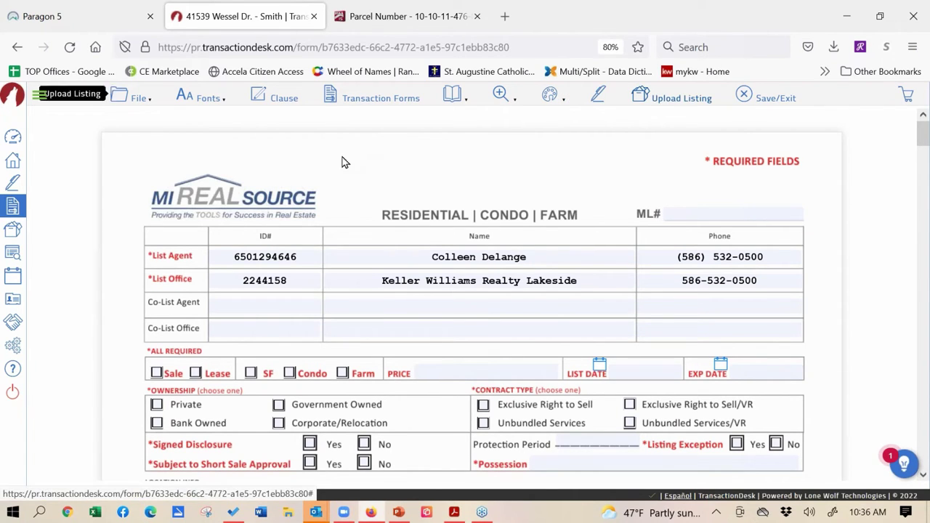
Return to the Partial Listings results in the Paragon 5 tab.
click(73, 10)
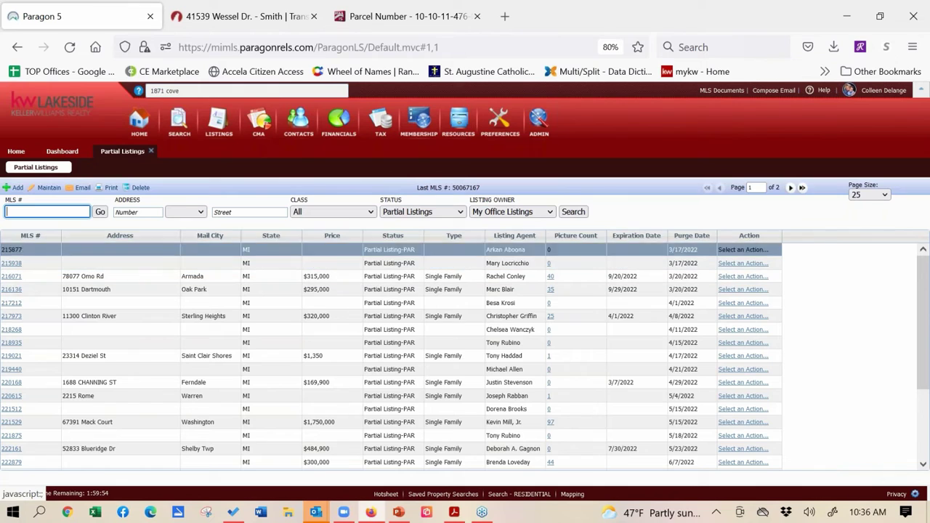
Rerun the partial search for My Listings only and open MLS # 226402 in Maintain.
click(547, 214)
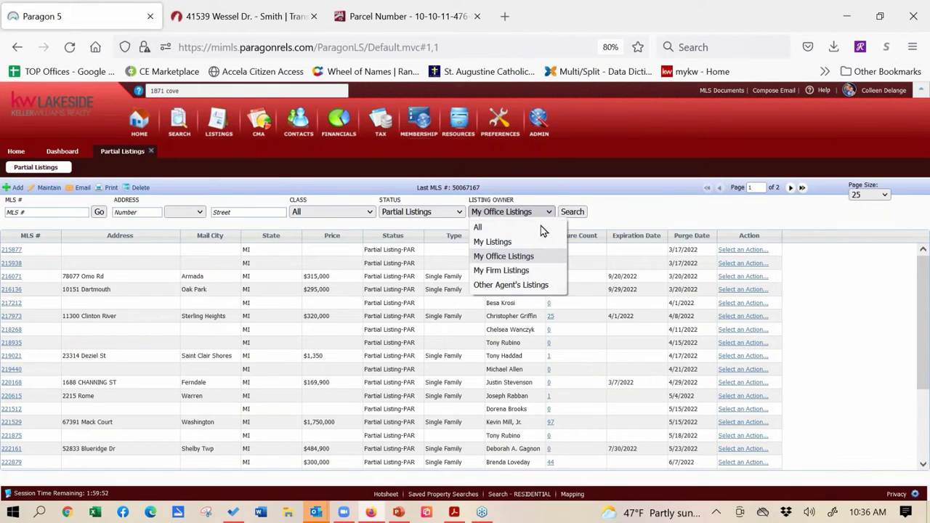
click(531, 242)
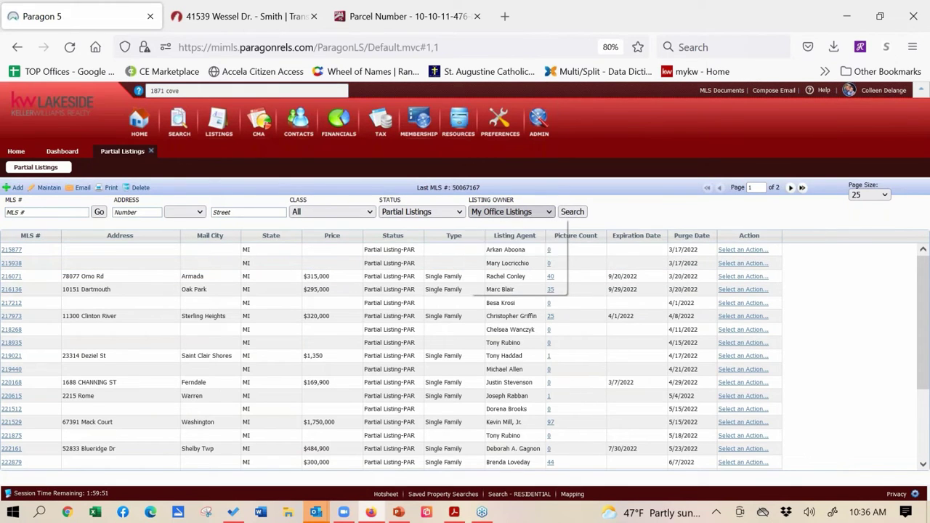
click(573, 213)
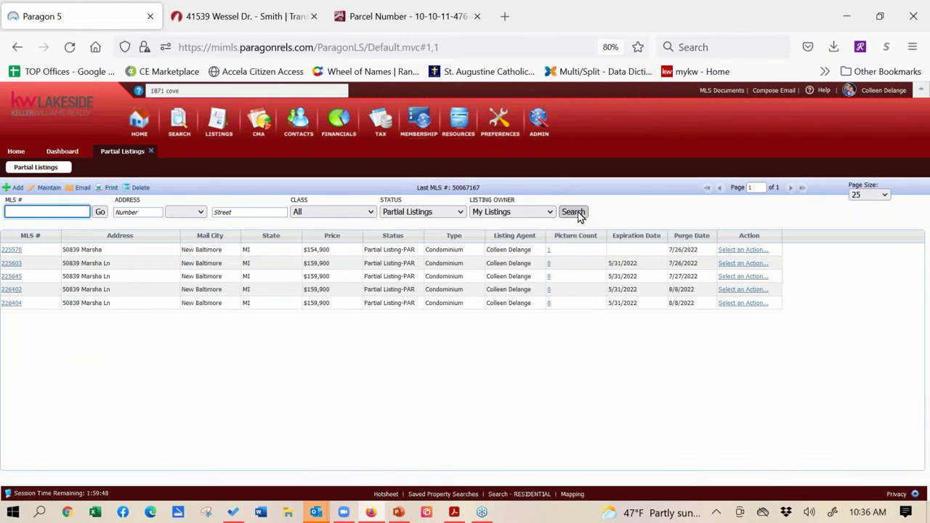
click(12, 290)
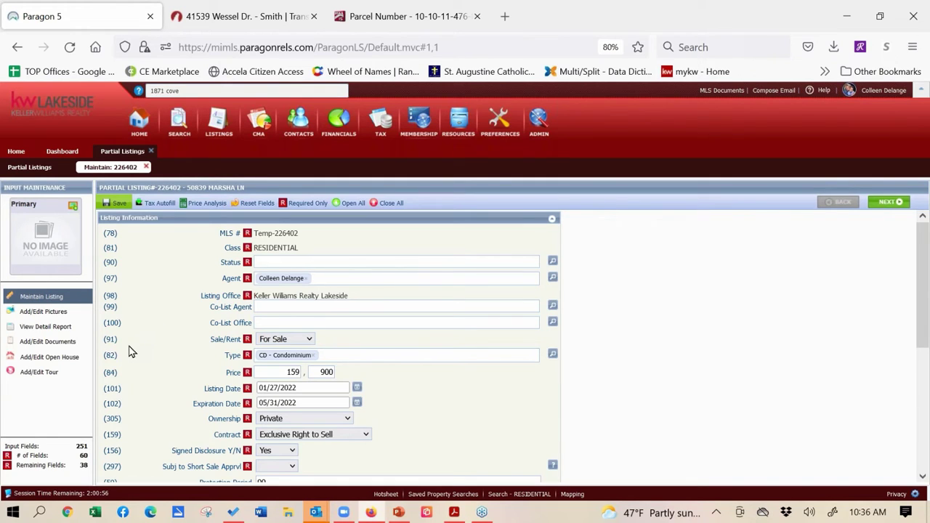
mouse_move(109, 202)
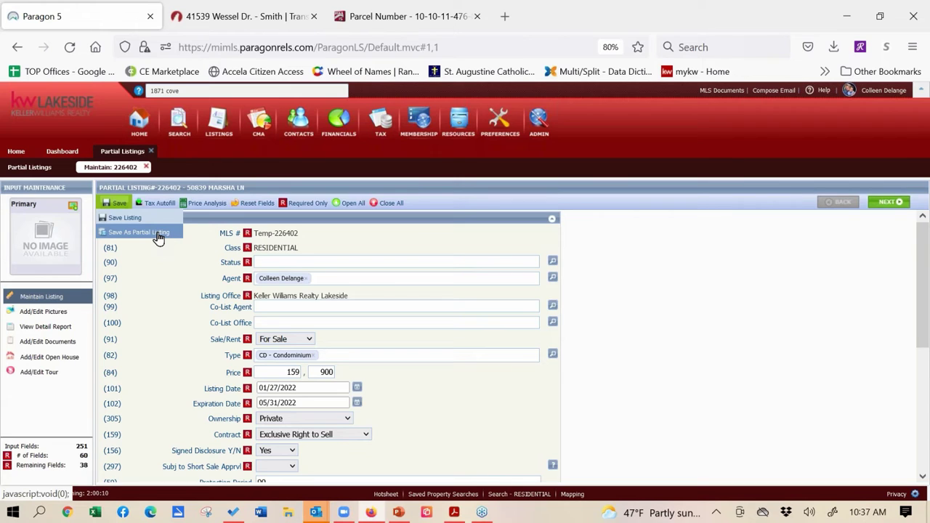
Close the partials workspace without saving, glance at TransactionDesk, and return to Paragon Home.
click(157, 235)
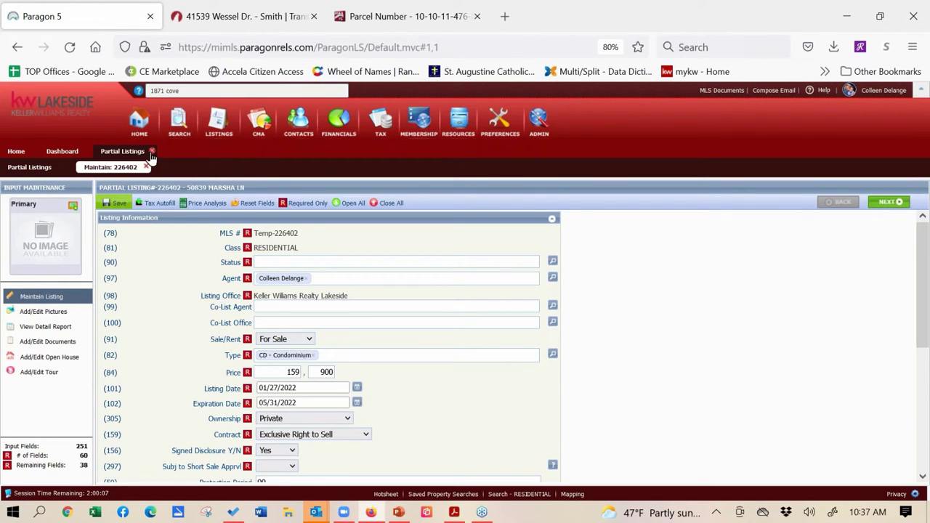
click(151, 152)
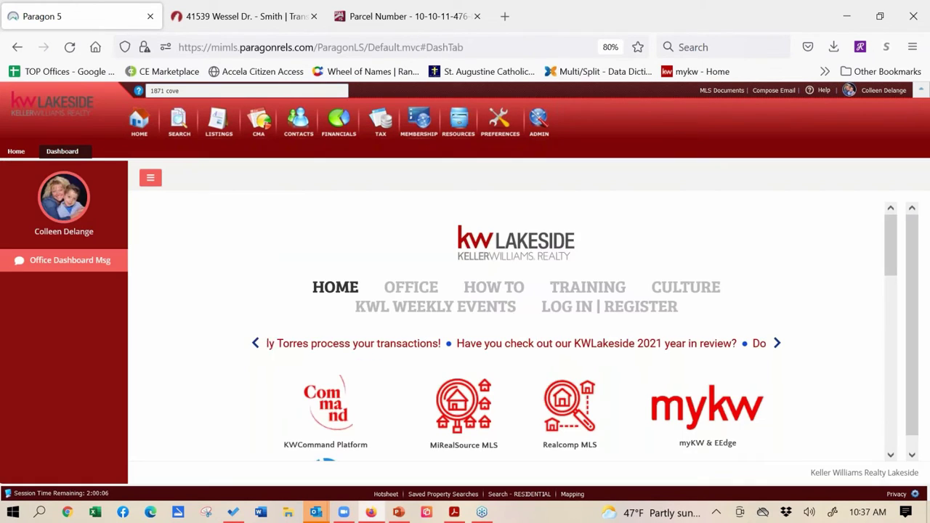
click(273, 15)
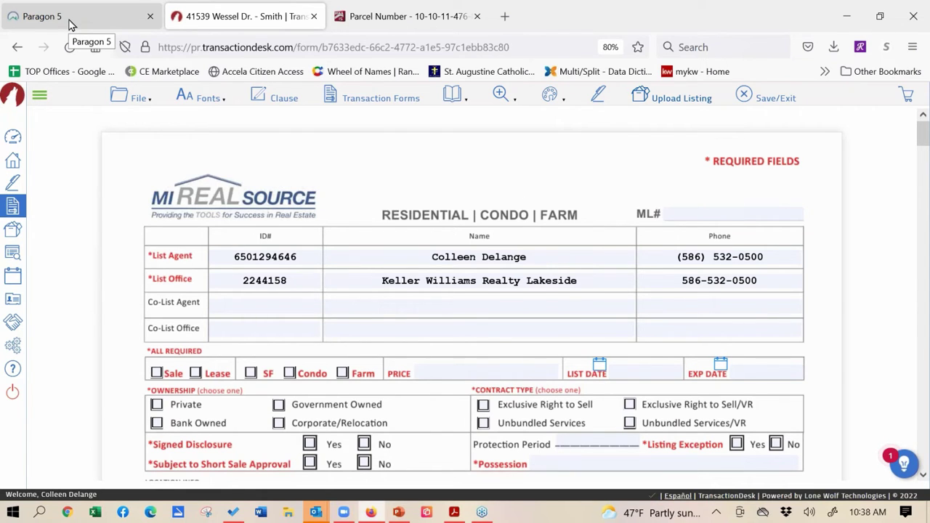
click(71, 21)
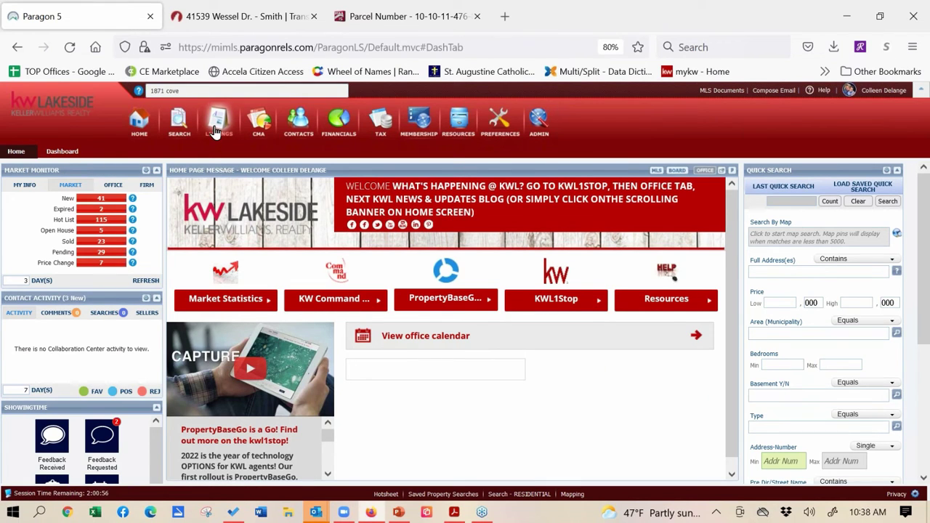
Start a new Residential listing and bring up its Tax Autofill county list.
mouse_move(215, 131)
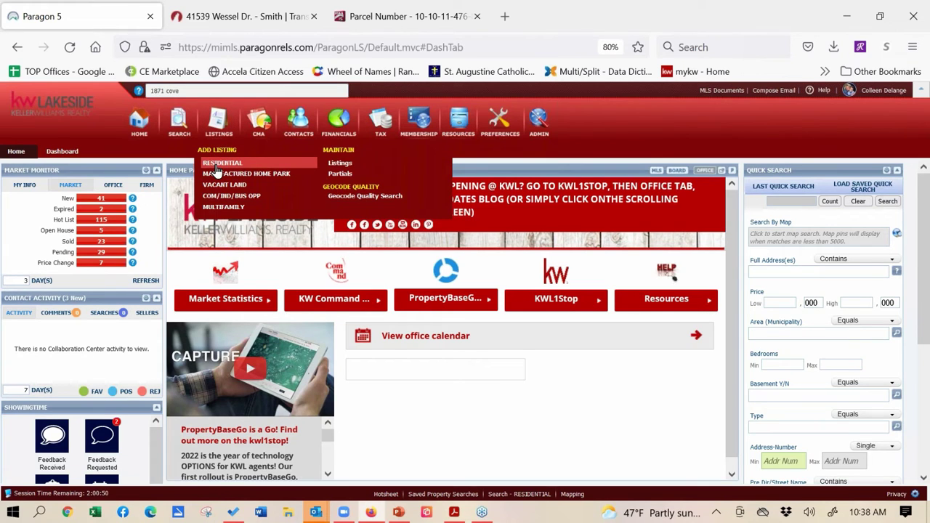
click(216, 165)
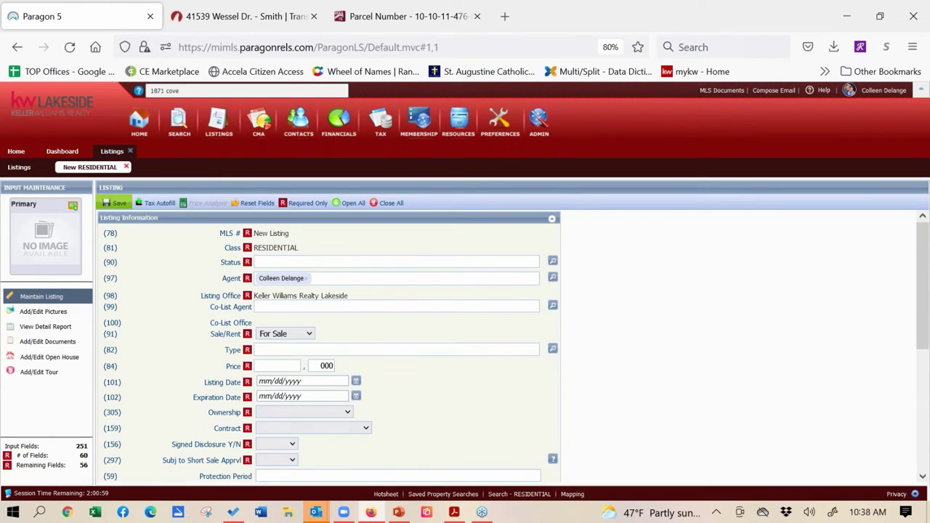
click(158, 205)
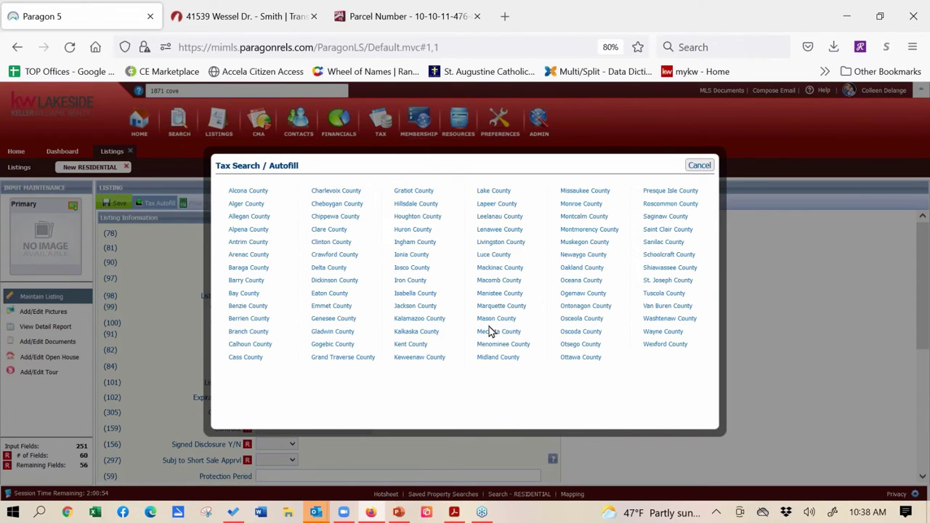
Search Macomb County tax records using the listing's house number and street name.
click(495, 284)
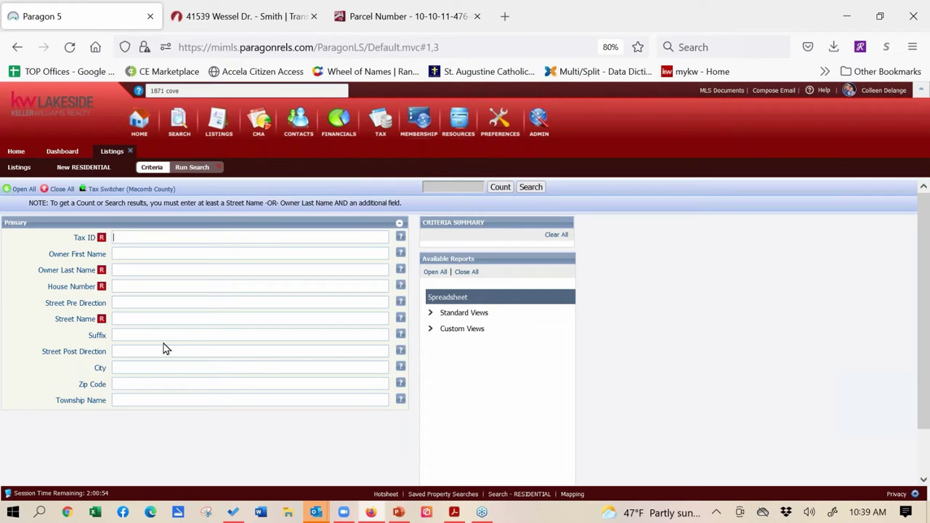
click(144, 288)
click(140, 316)
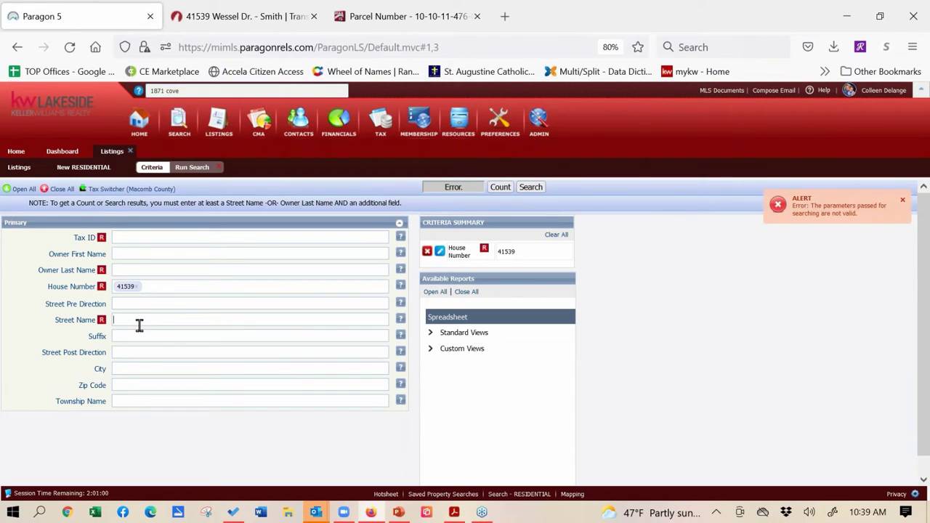
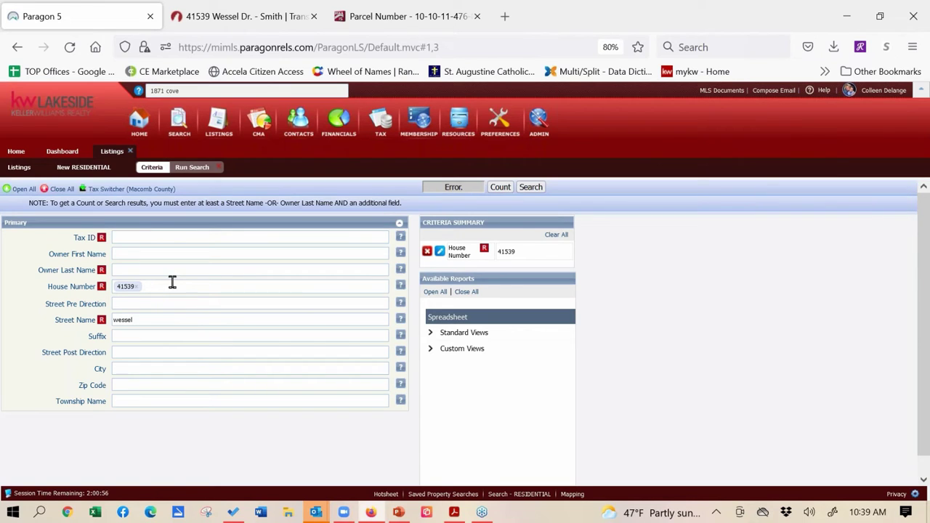
click(533, 188)
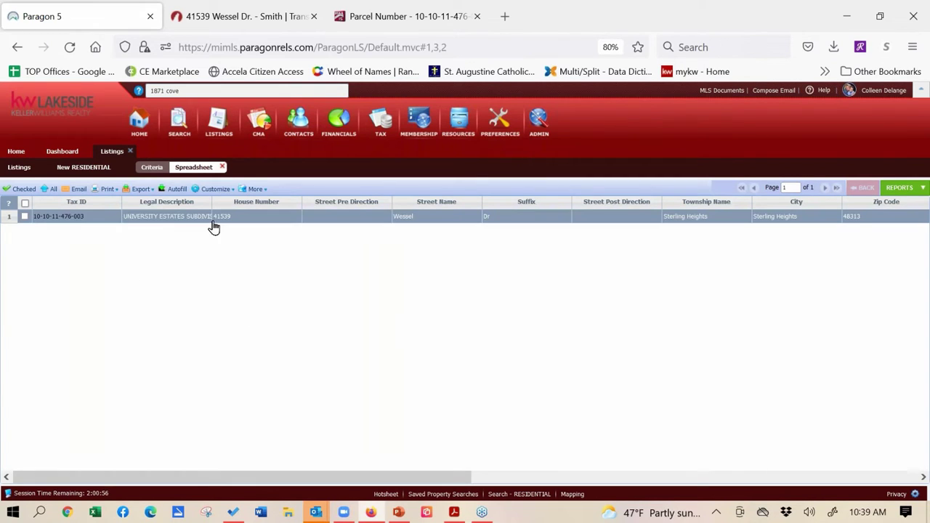
Autofill the listing from the Wessel parcel's tax record, leaving out S Tax Yr and Summer Tx.
click(24, 217)
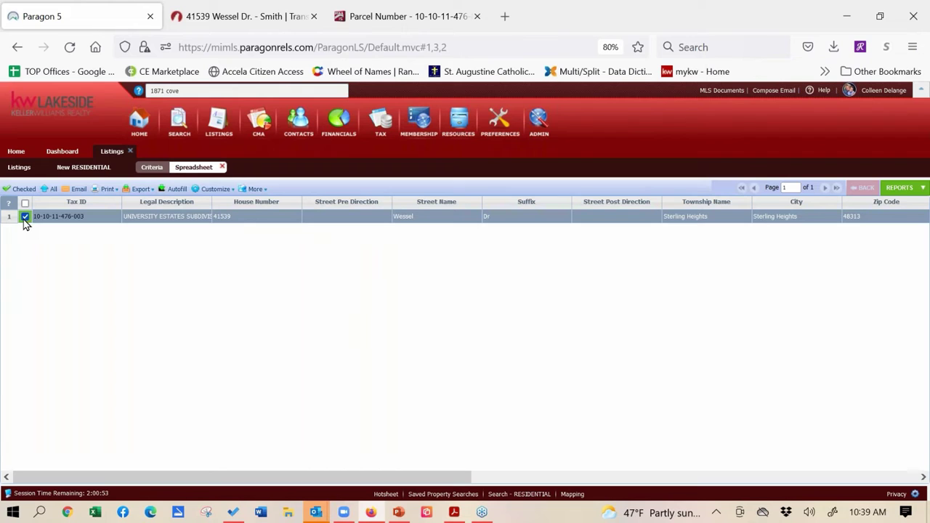
click(173, 190)
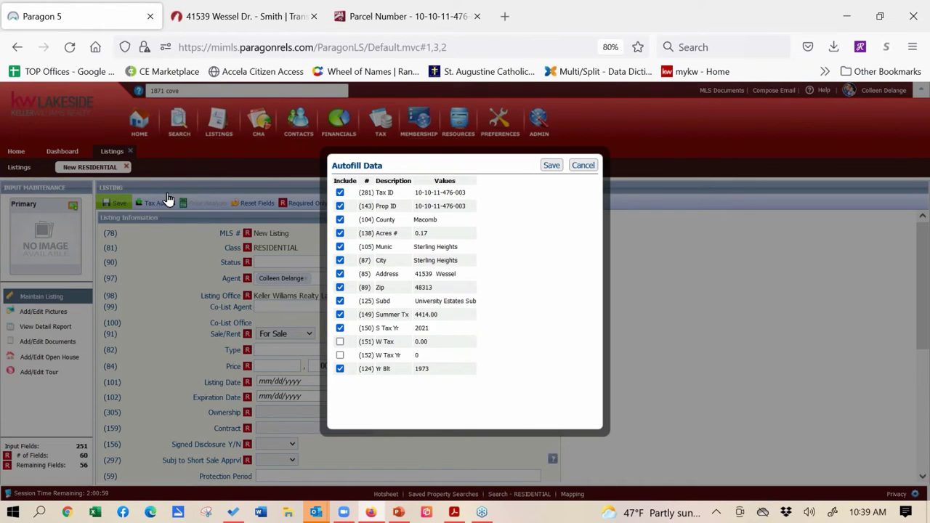
click(340, 329)
click(340, 317)
click(551, 165)
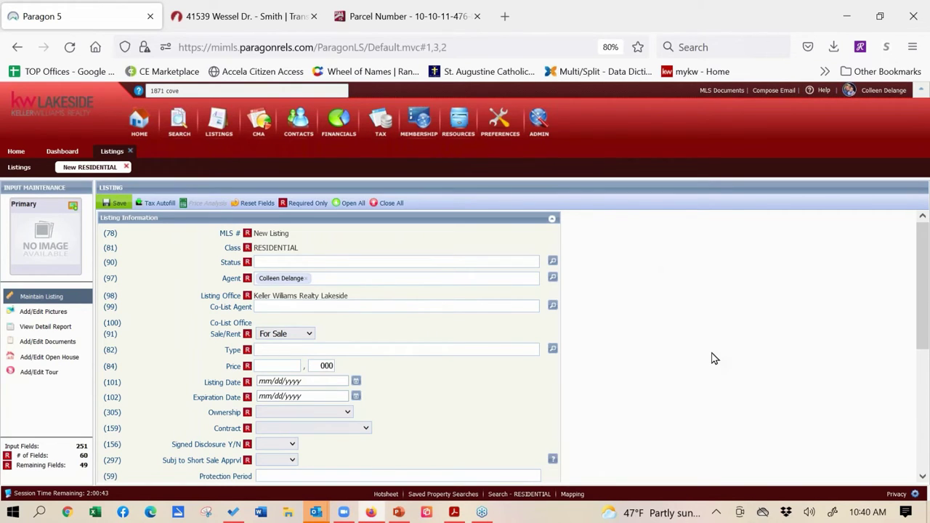
click(922, 477)
click(922, 477)
click(922, 477)
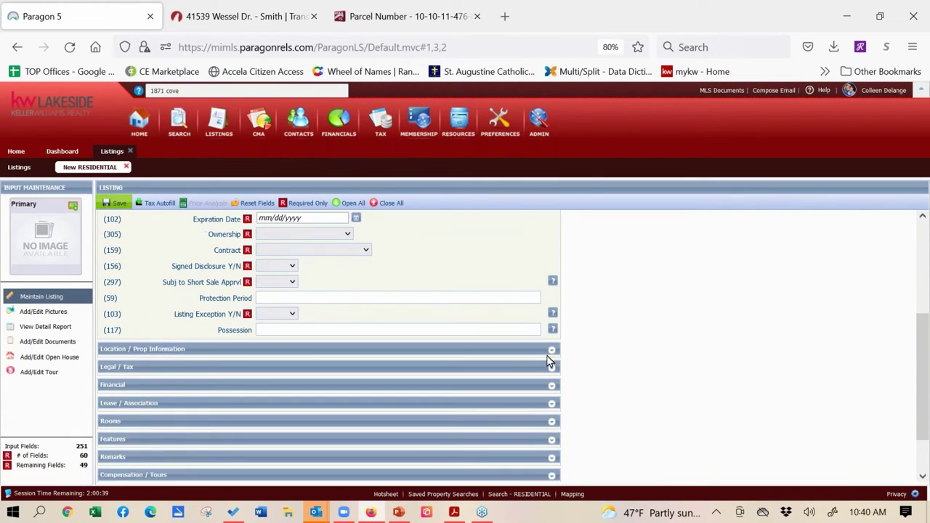
click(551, 351)
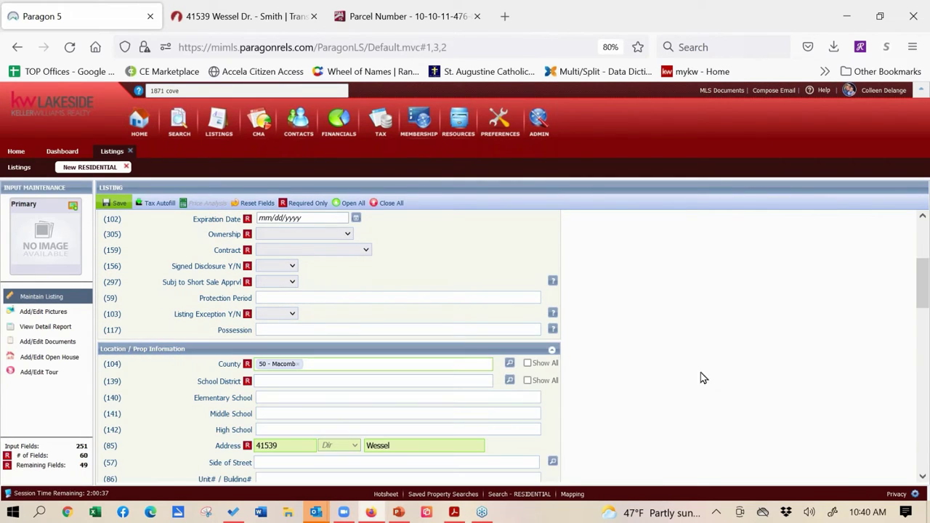
click(923, 479)
click(923, 479)
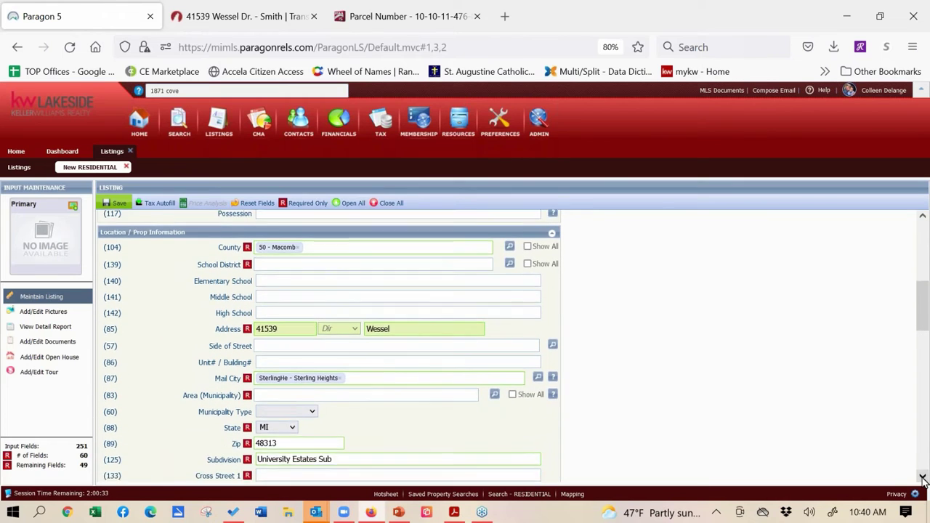
click(923, 479)
click(923, 479)
click(923, 479)
click(923, 478)
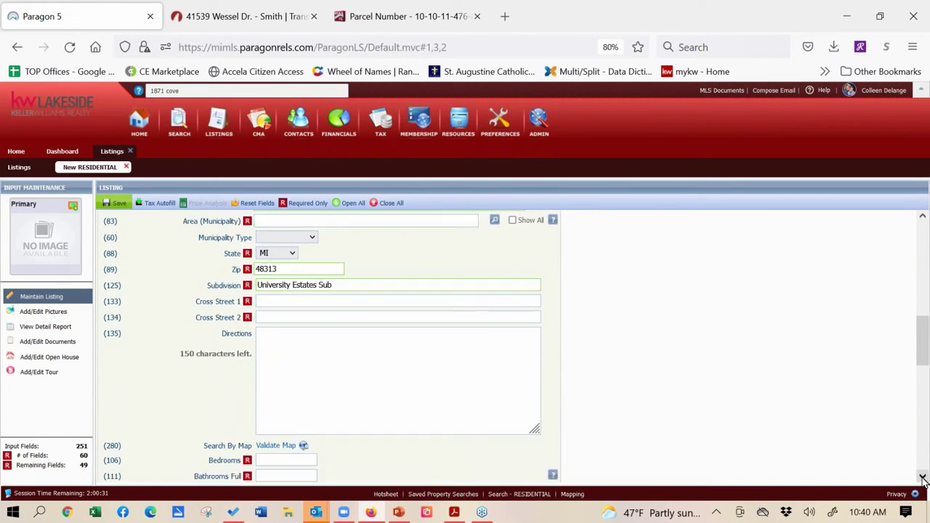
click(923, 478)
click(923, 479)
click(922, 479)
click(923, 479)
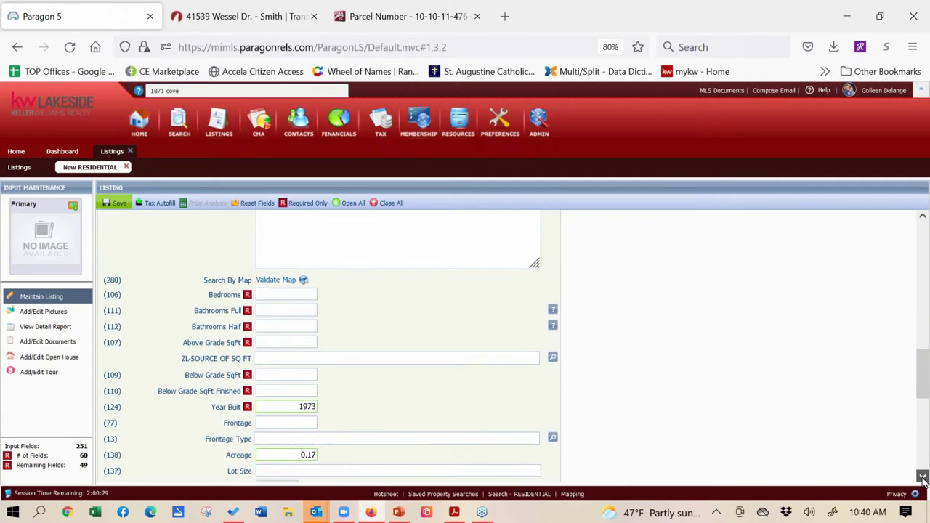
click(923, 479)
click(923, 479)
click(922, 479)
click(923, 479)
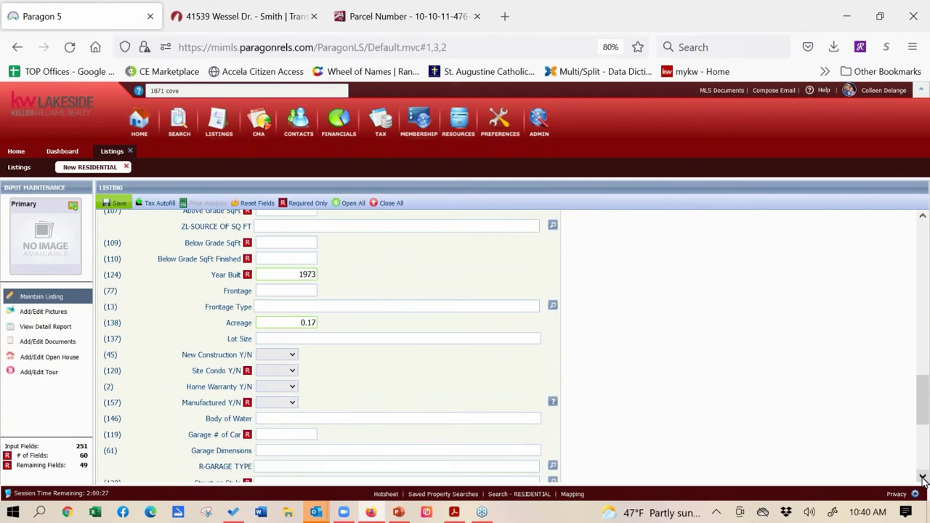
click(923, 479)
click(923, 479)
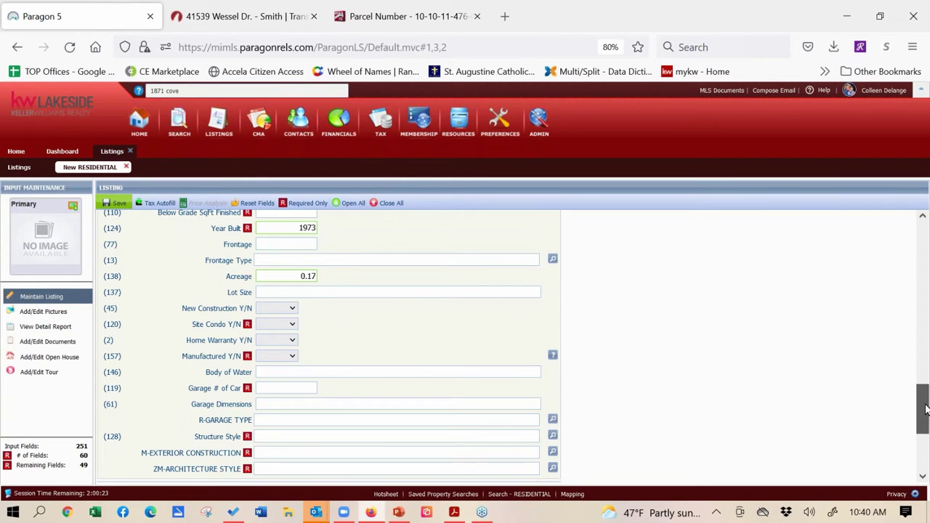
drag(922, 412, 893, 214)
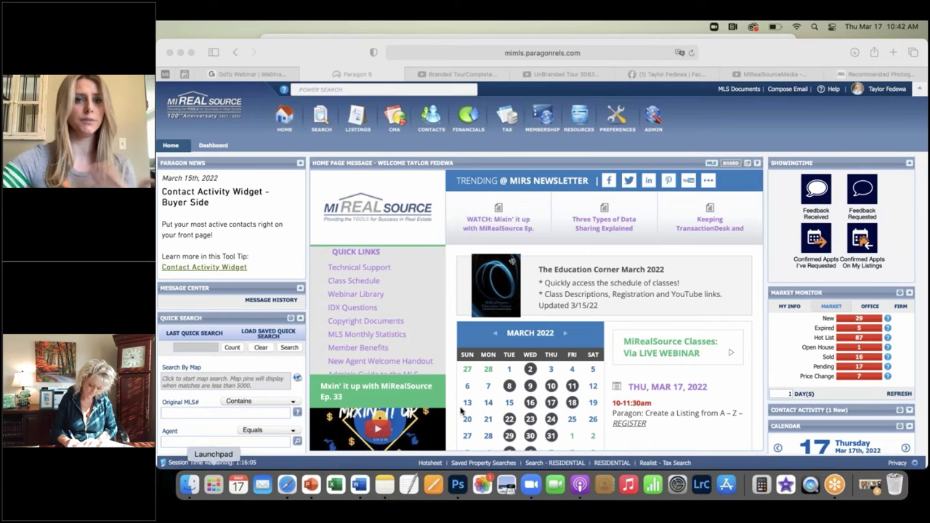
Search Partials with Listing Owner set to My Listings, then open partial listing 217549.
click(354, 122)
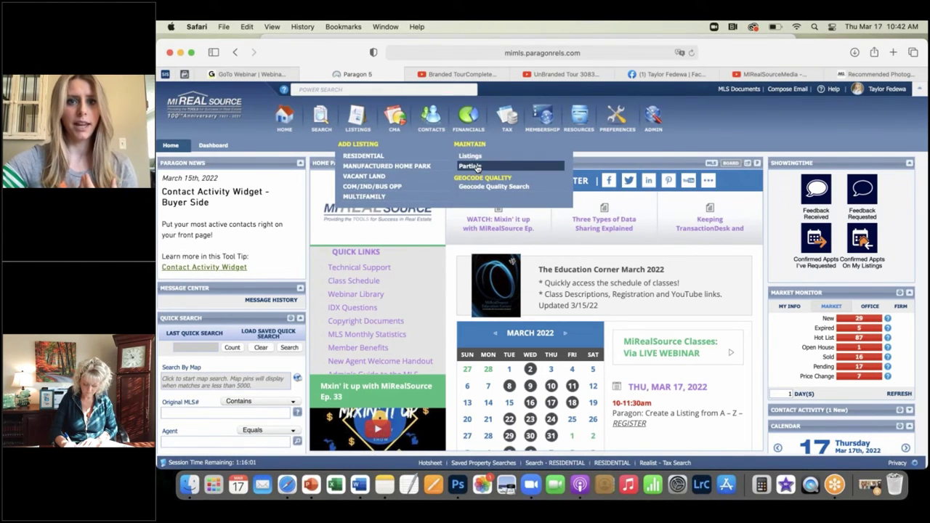
click(471, 167)
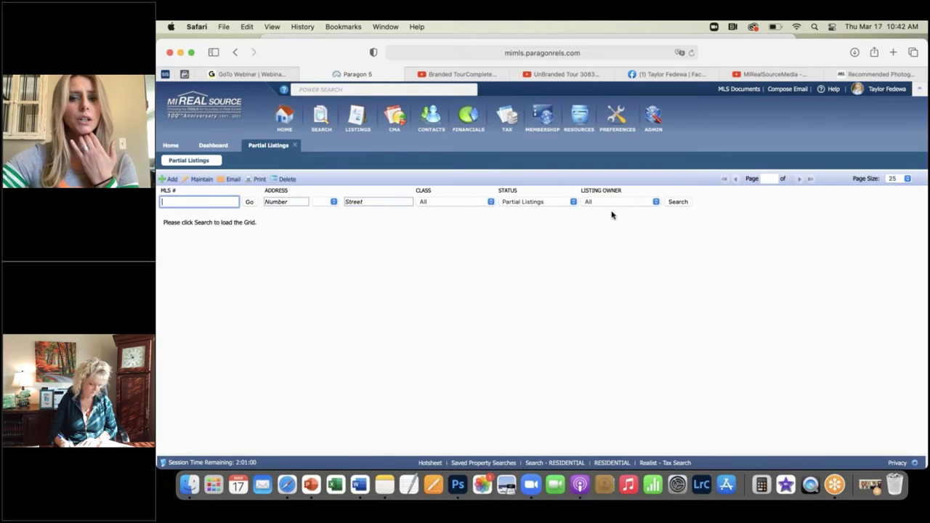
click(615, 201)
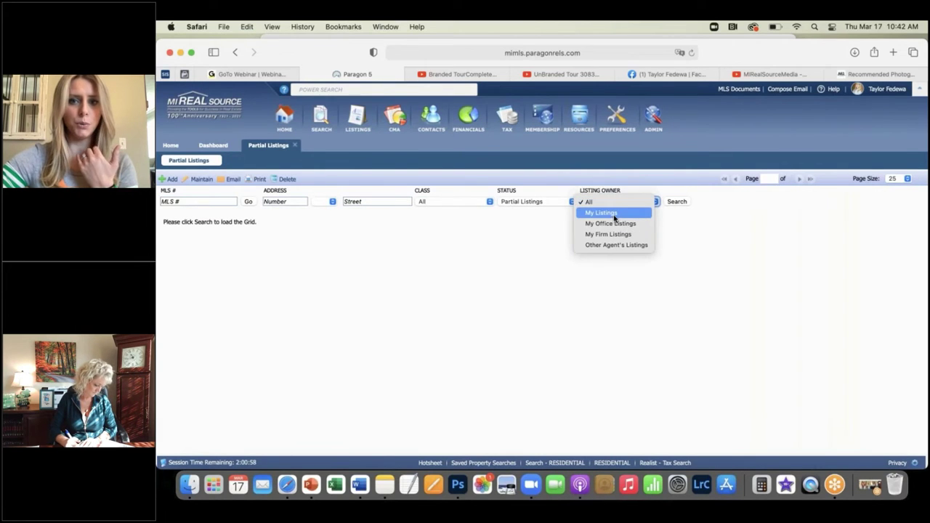
click(614, 215)
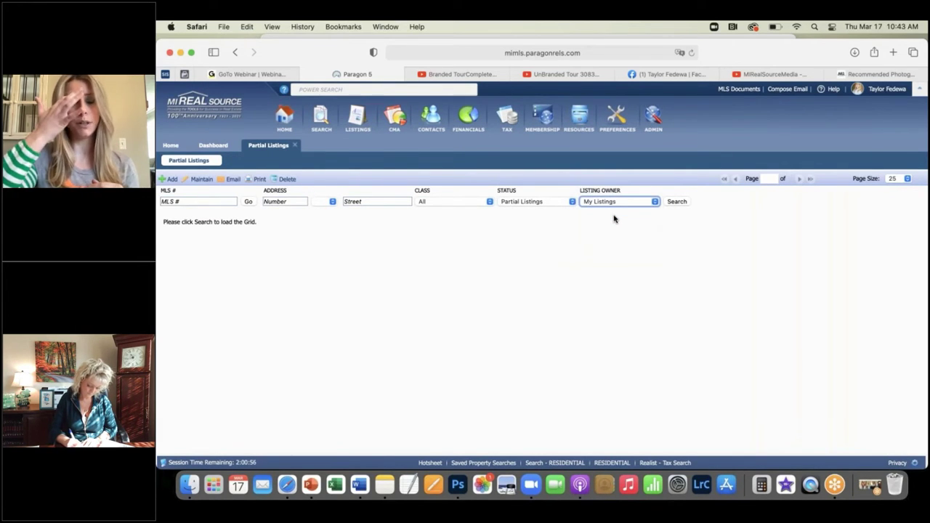
click(677, 202)
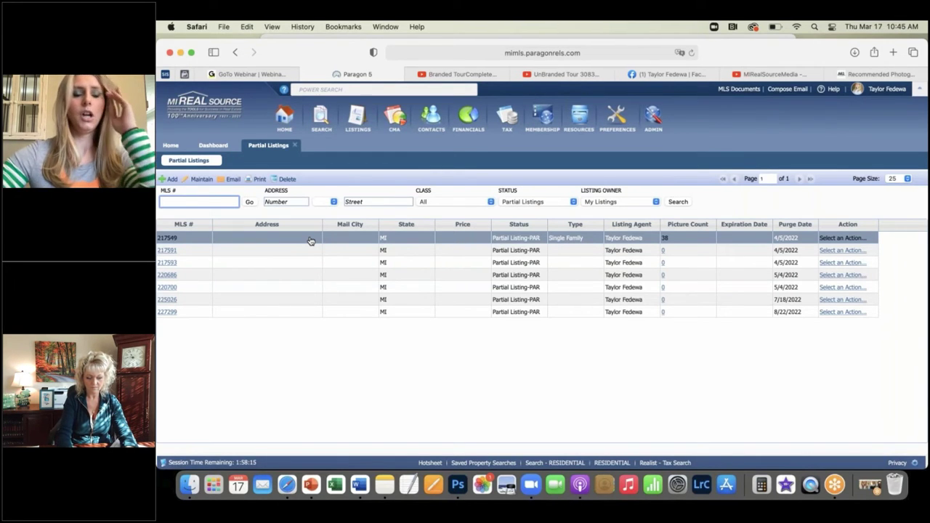
click(354, 122)
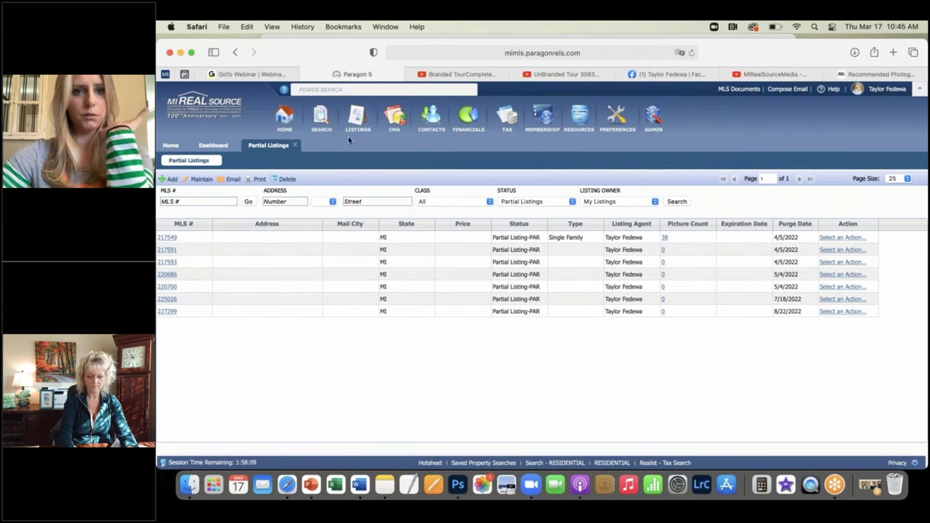
click(172, 240)
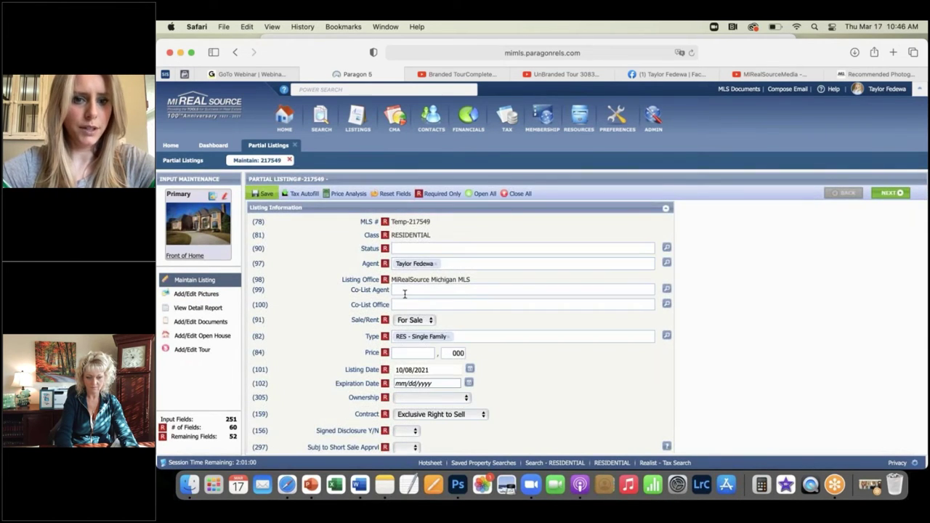
Go to Add/Edit Pictures for listing 217549 and start Upload Multiple Photos.
scroll(392, 290, down, 6)
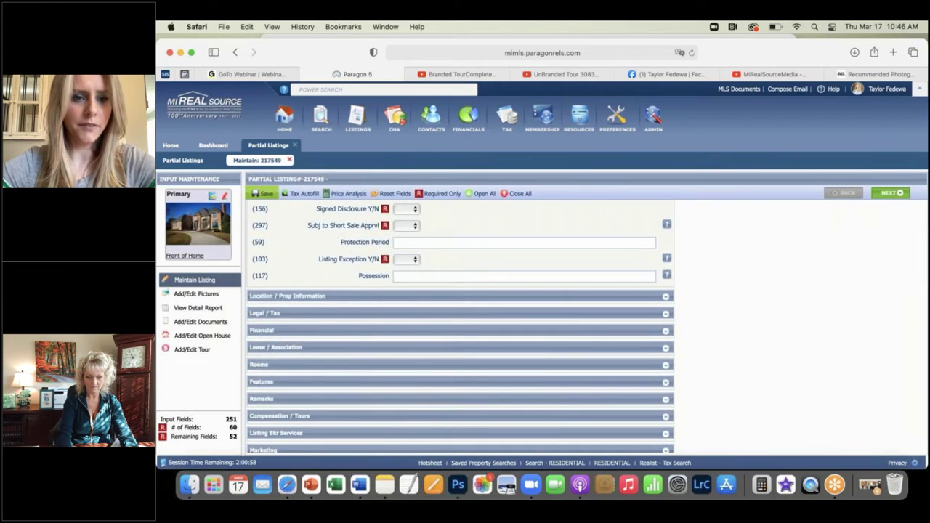
scroll(460, 327, up, 6)
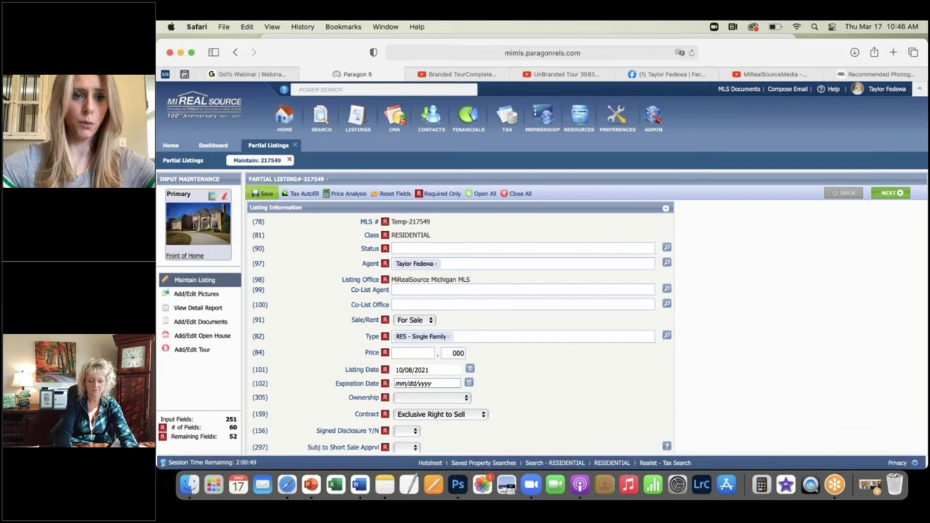
scroll(436, 298, down, 5)
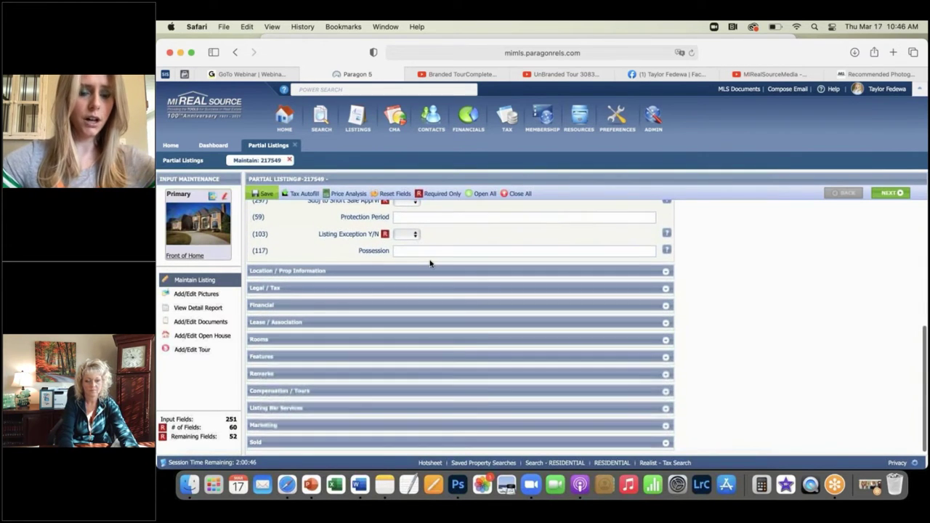
scroll(429, 264, up, 5)
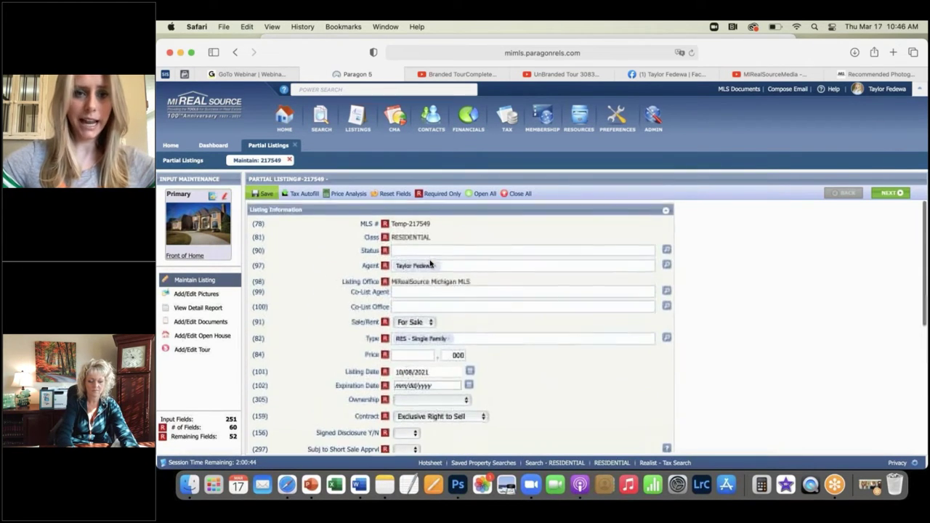
scroll(430, 264, down, 5)
scroll(430, 261, up, 5)
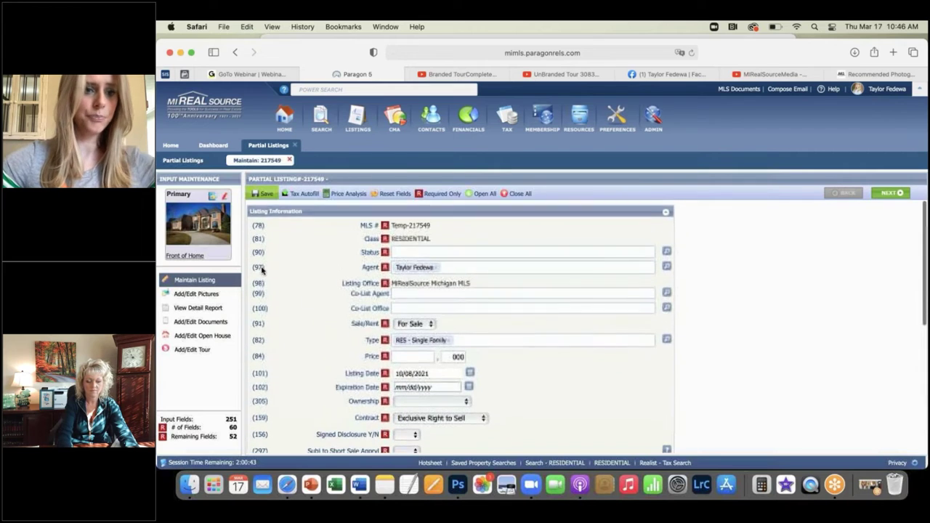
click(202, 296)
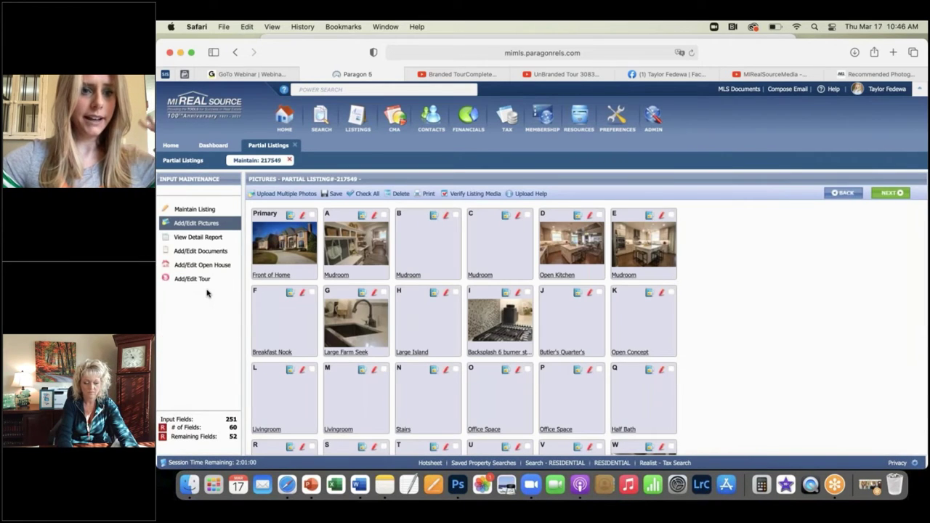
click(308, 201)
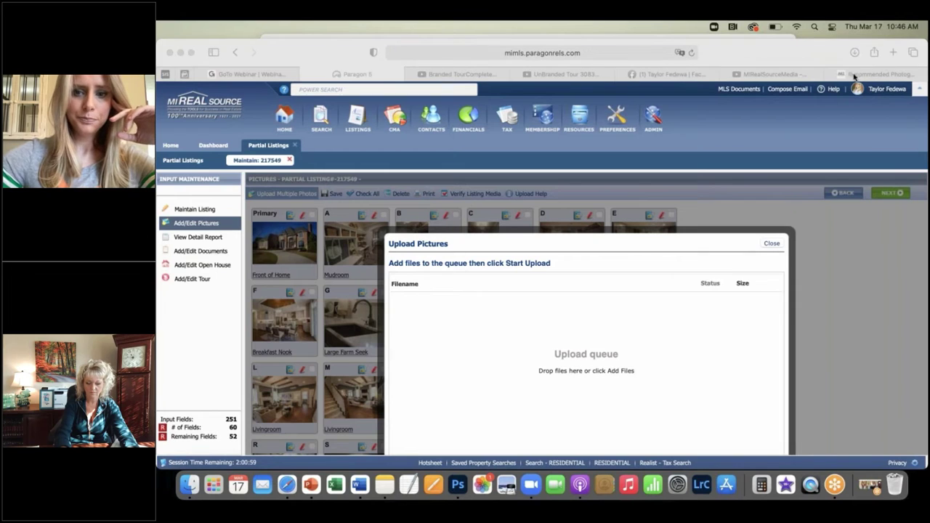
scroll(643, 231, down, 5)
scroll(643, 230, up, 5)
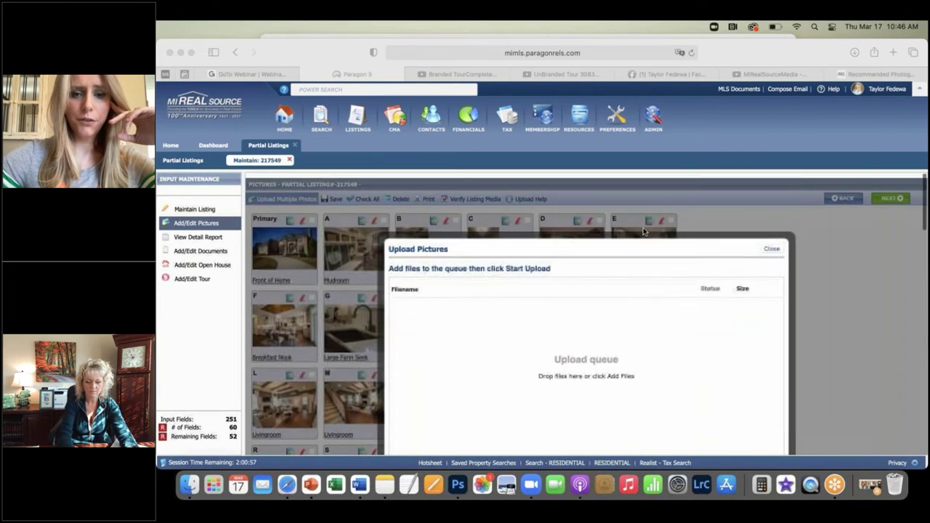
scroll(585, 297, down, 3)
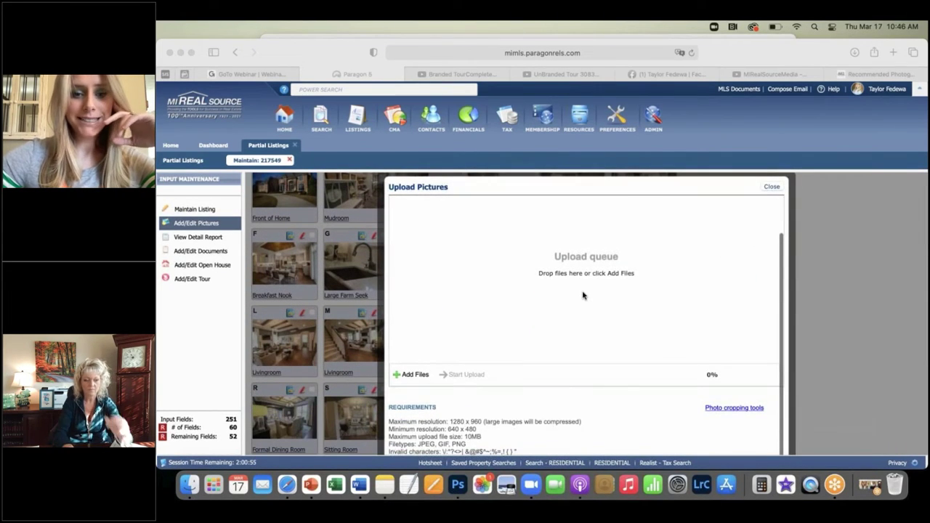
scroll(583, 295, down, 2)
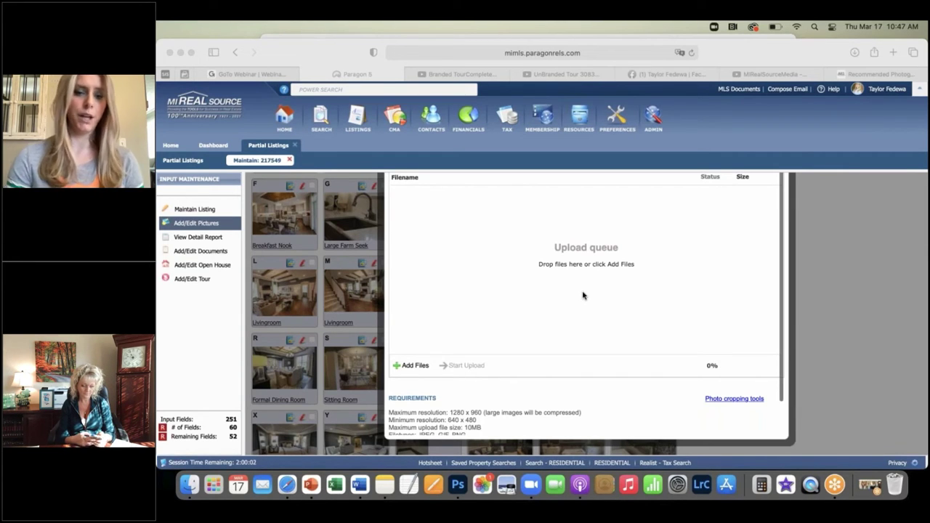
scroll(582, 295, up, 2)
scroll(583, 295, down, 1)
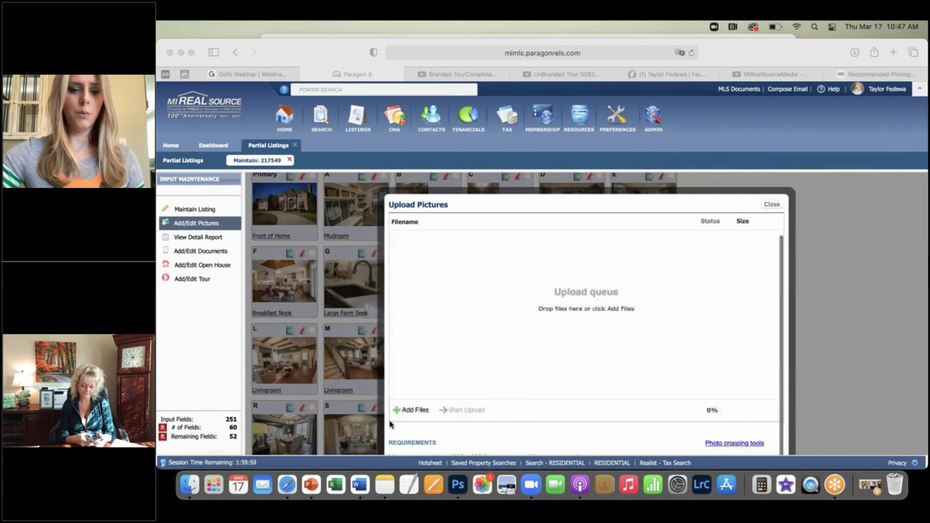
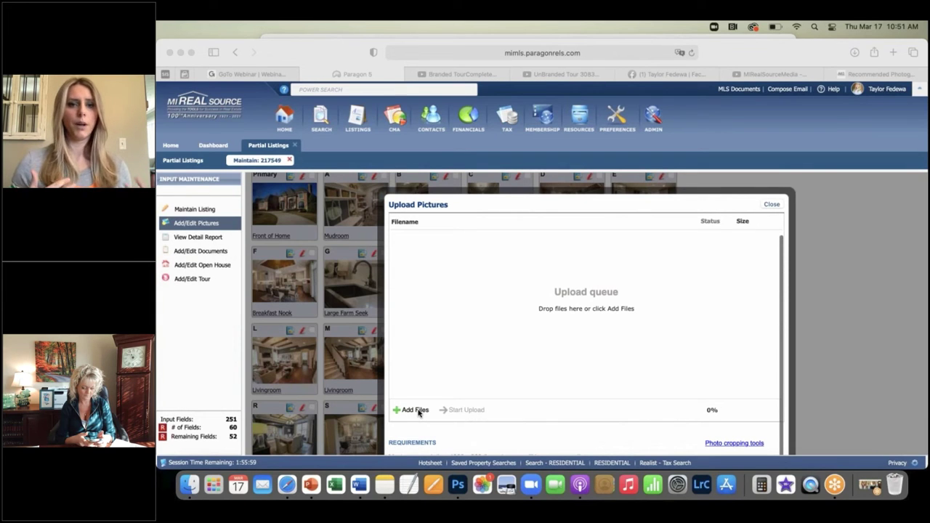
Close the photo upload queue and scroll through the listing's labelled picture grid.
click(779, 204)
click(773, 204)
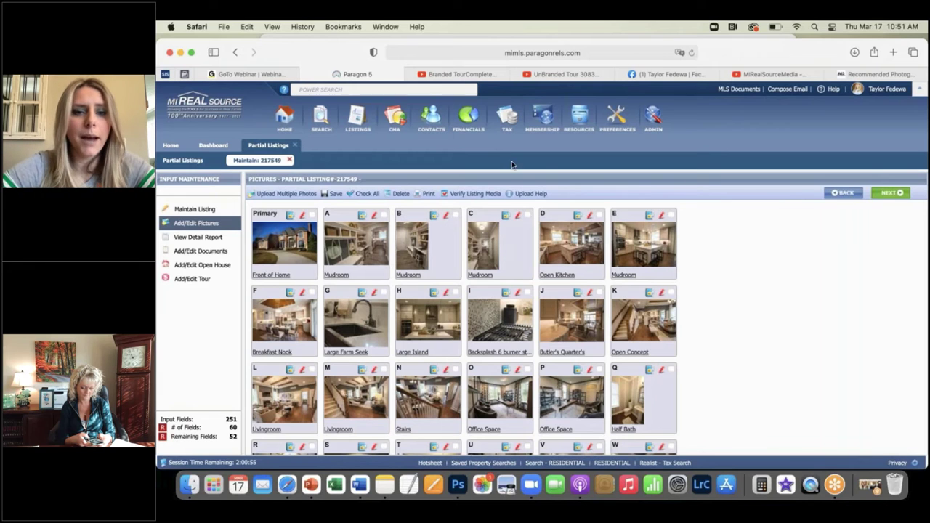
scroll(447, 354, down, 2)
scroll(446, 354, up, 2)
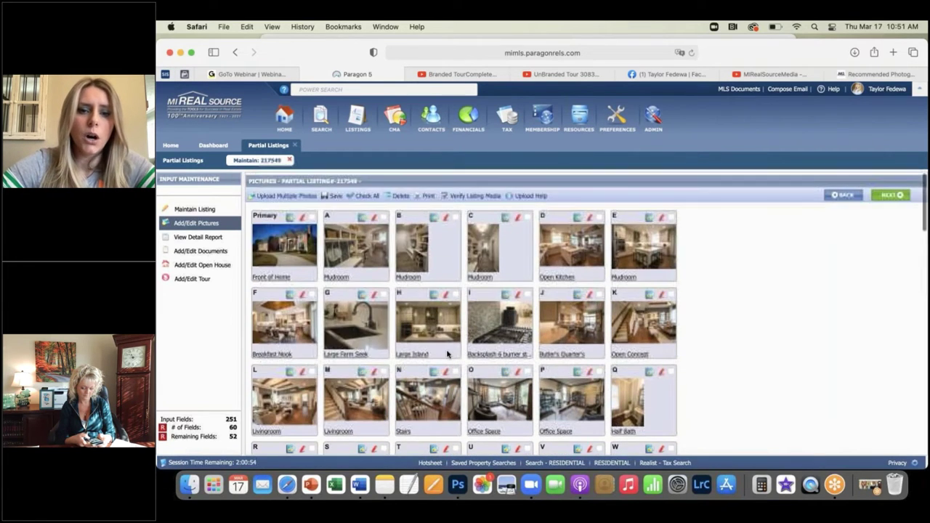
scroll(447, 353, down, 4)
scroll(447, 354, up, 1)
Drag the Stairs photo toward position O and nudge photo C to demonstrate reordering.
scroll(446, 354, down, 3)
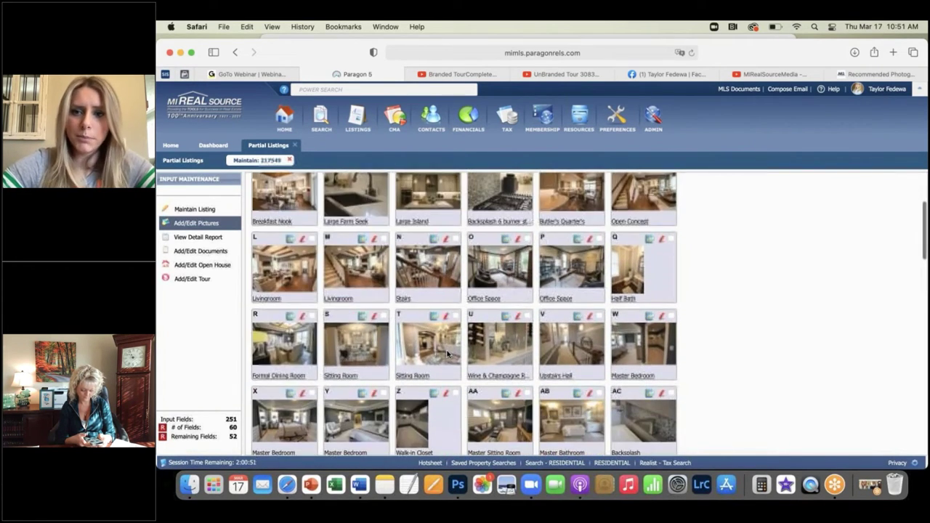
scroll(447, 354, up, 3)
mouse_move(425, 321)
mouse_down()
mouse_move(534, 316)
mouse_move(374, 313)
mouse_move(438, 318)
mouse_move(429, 314)
mouse_up()
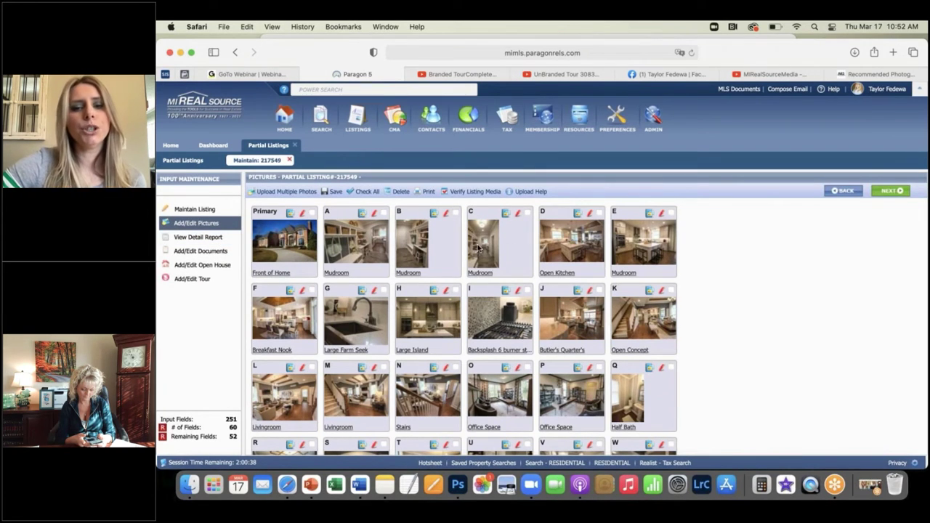
mouse_move(478, 249)
mouse_down()
mouse_move(599, 280)
mouse_move(468, 254)
mouse_move(481, 250)
mouse_up()
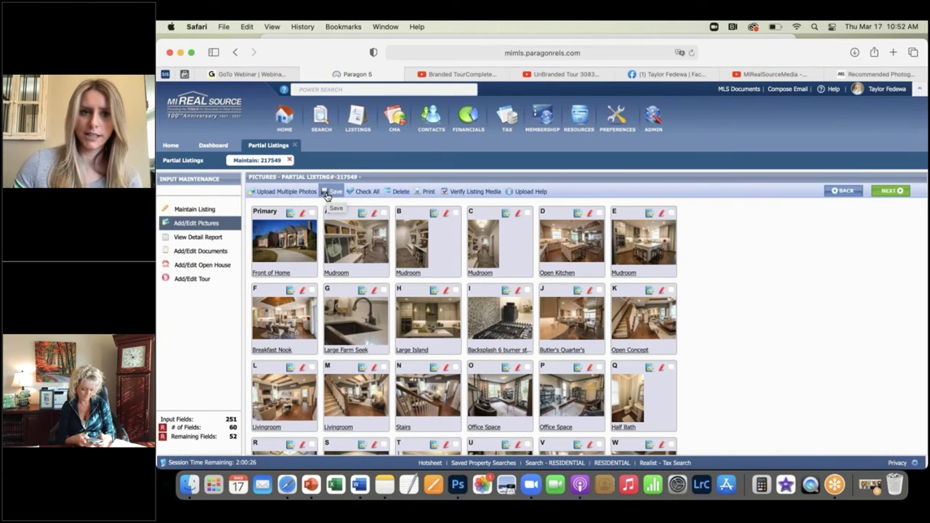
click(269, 274)
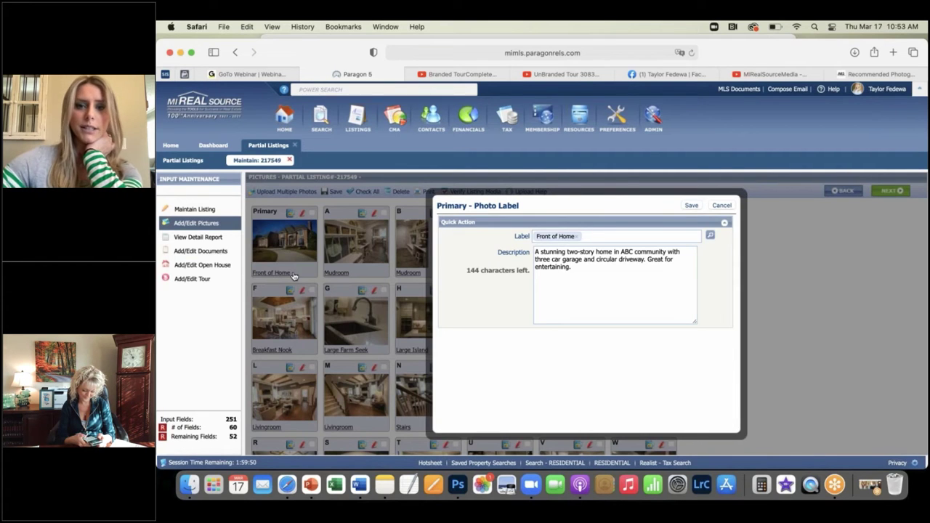
click(720, 206)
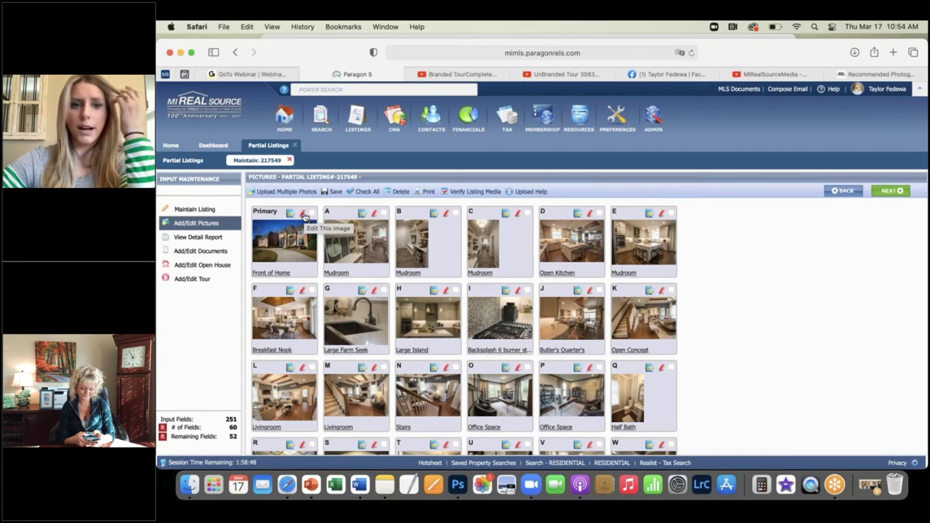
click(303, 215)
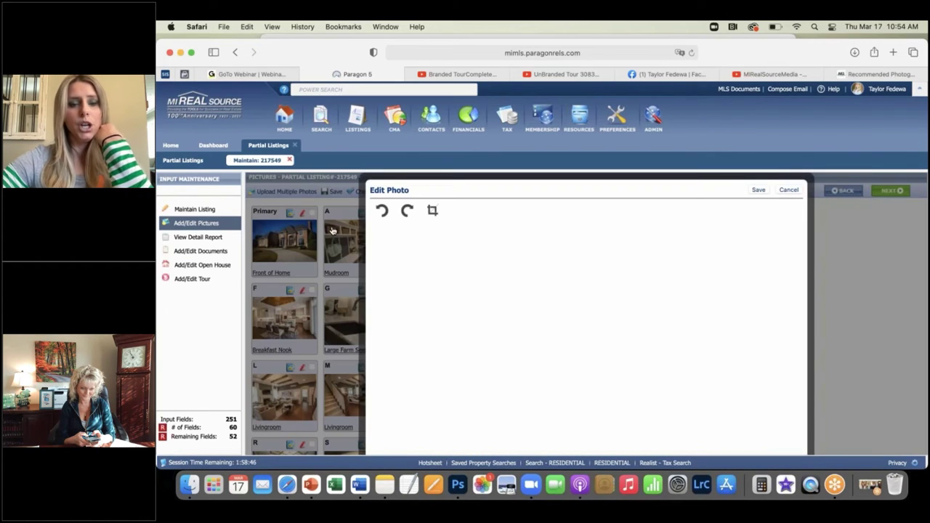
click(382, 212)
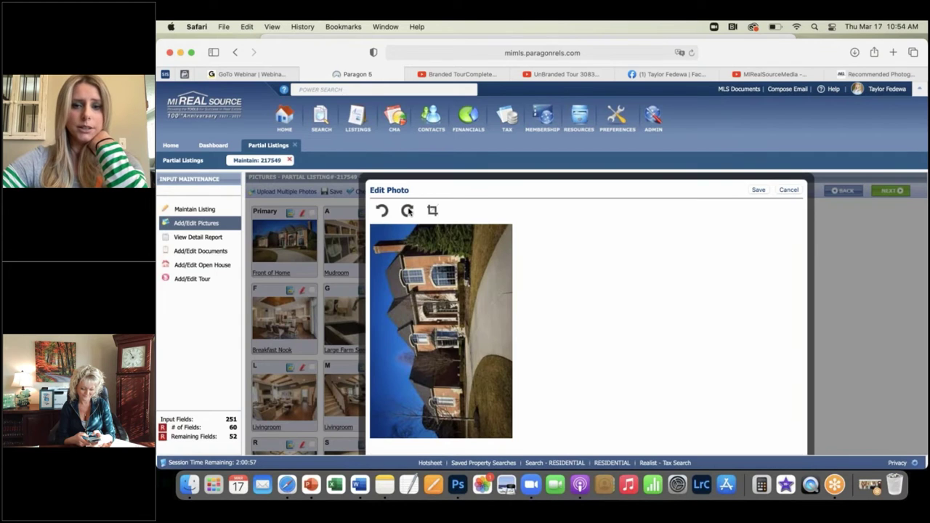
click(408, 211)
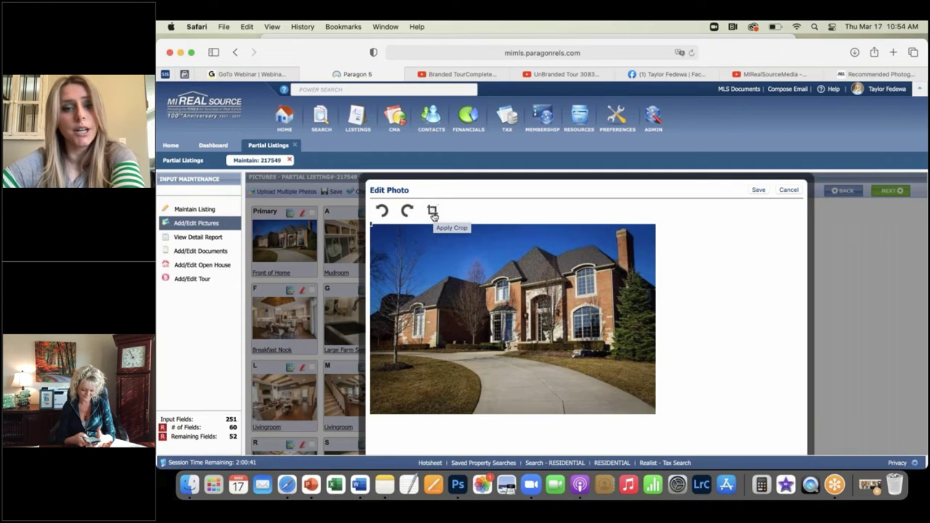
click(433, 213)
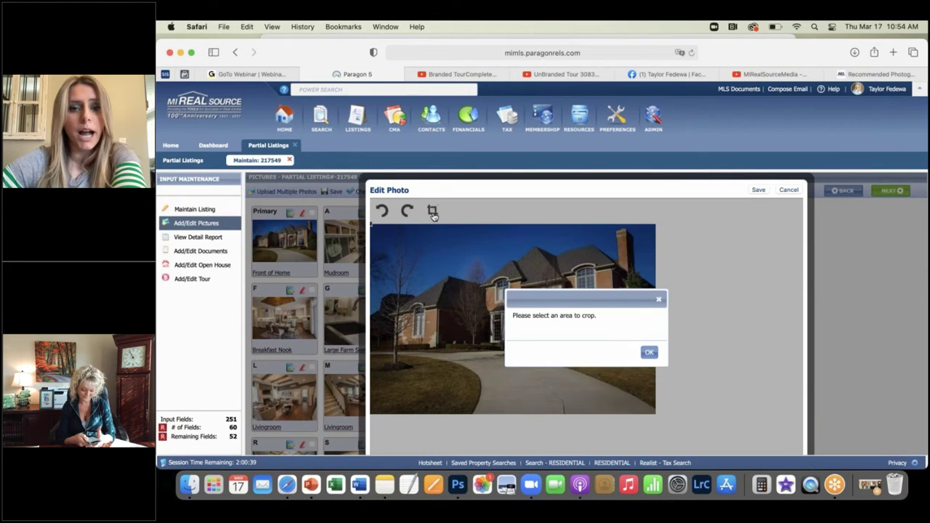
key(Return)
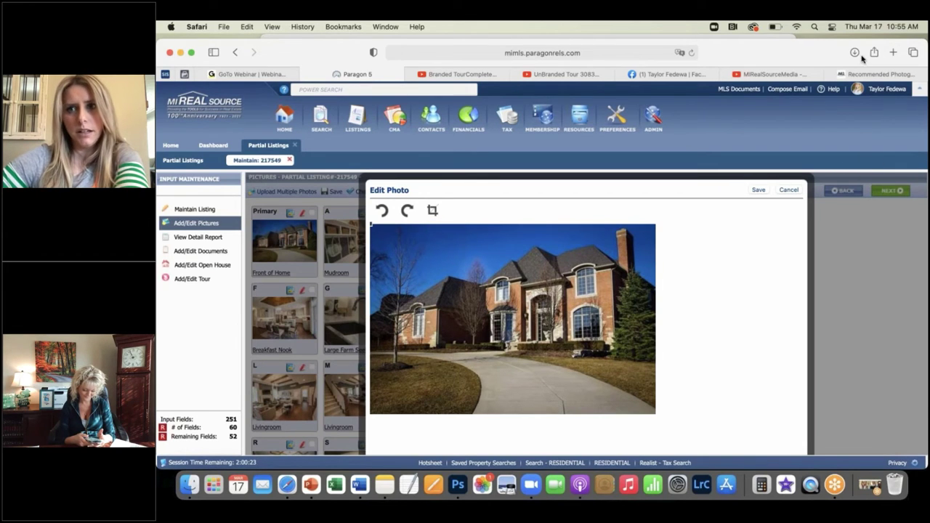
click(802, 190)
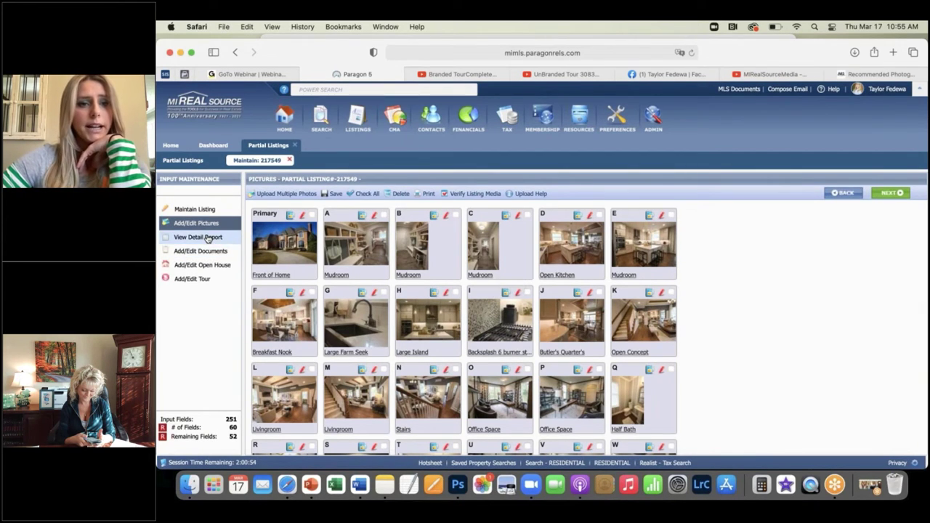
Save the pictures, dismiss the nothing-to-save notice, and open the detail report's Front of Home photo.
click(334, 195)
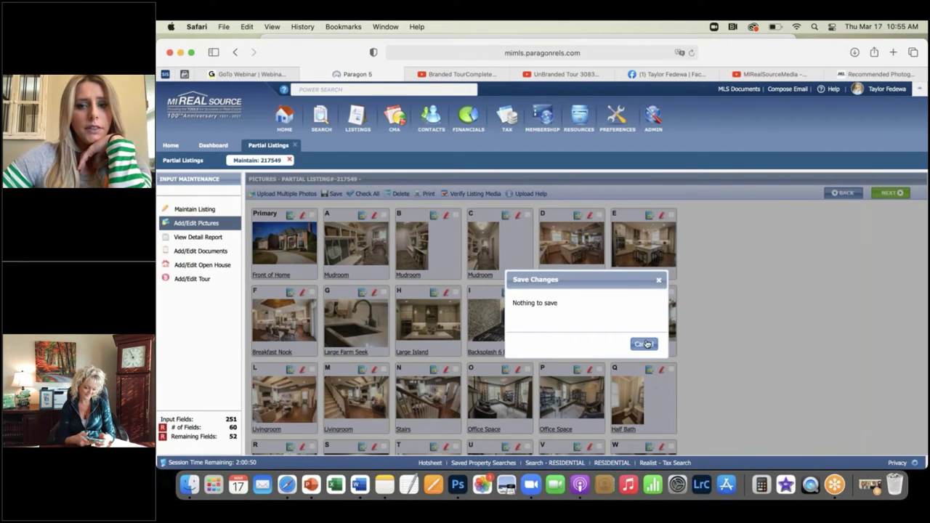
click(643, 344)
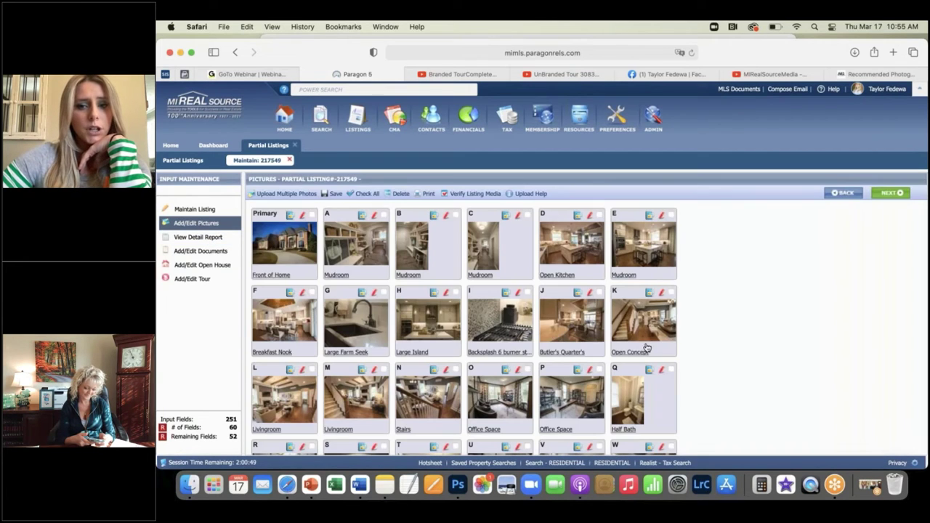
click(201, 242)
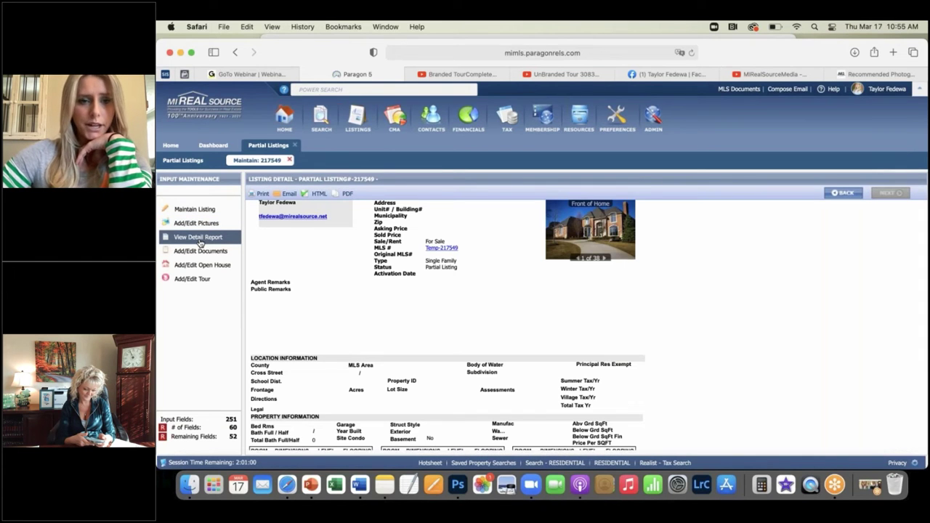
click(579, 248)
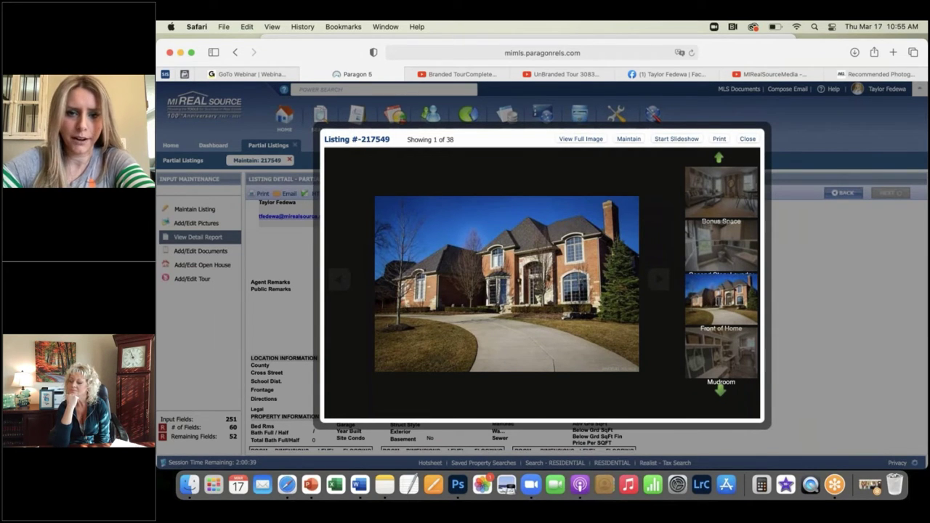
Page the viewer from Front of Home through Mudroom and Open Kitchen to photo 7, Breakfast Nook.
mouse_move(520, 339)
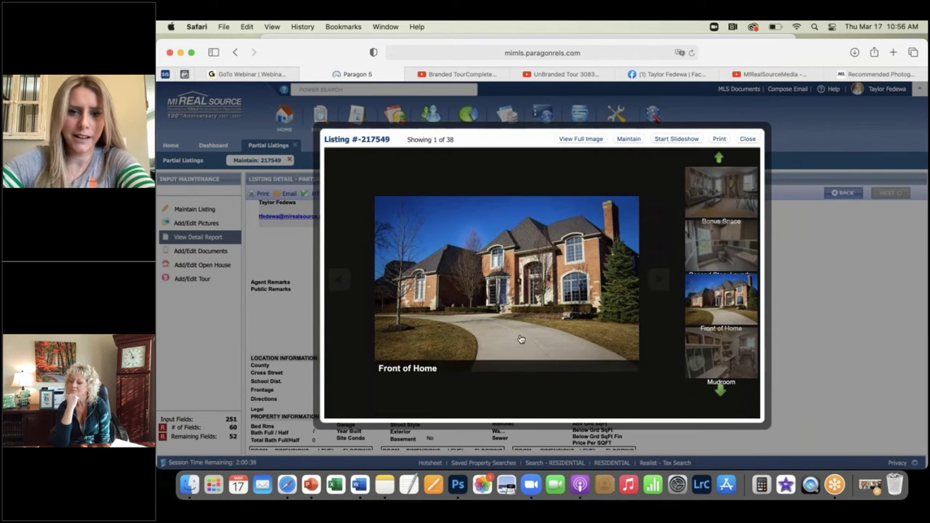
click(656, 287)
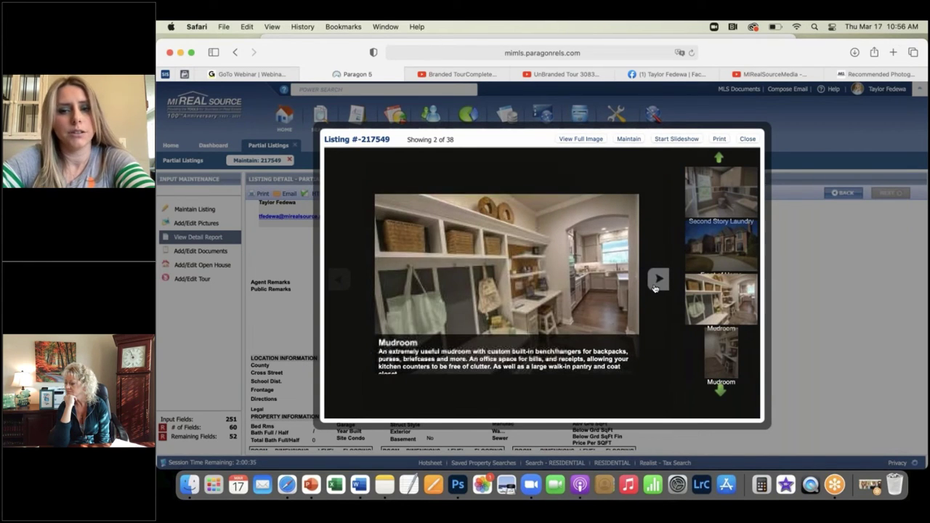
click(344, 281)
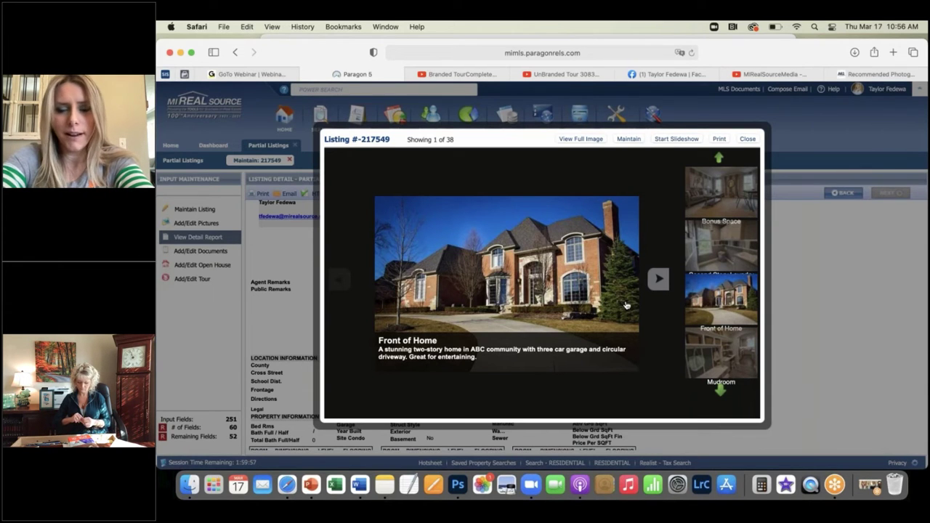
click(666, 281)
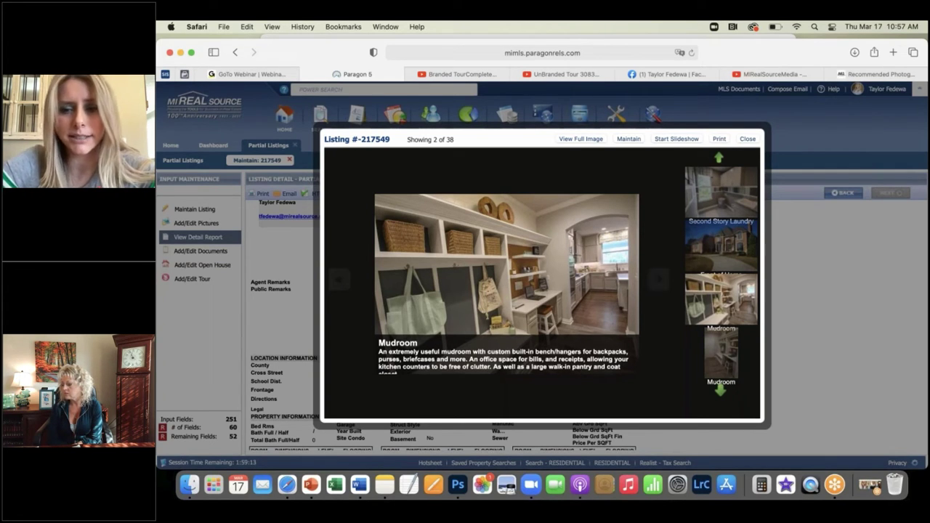
click(663, 285)
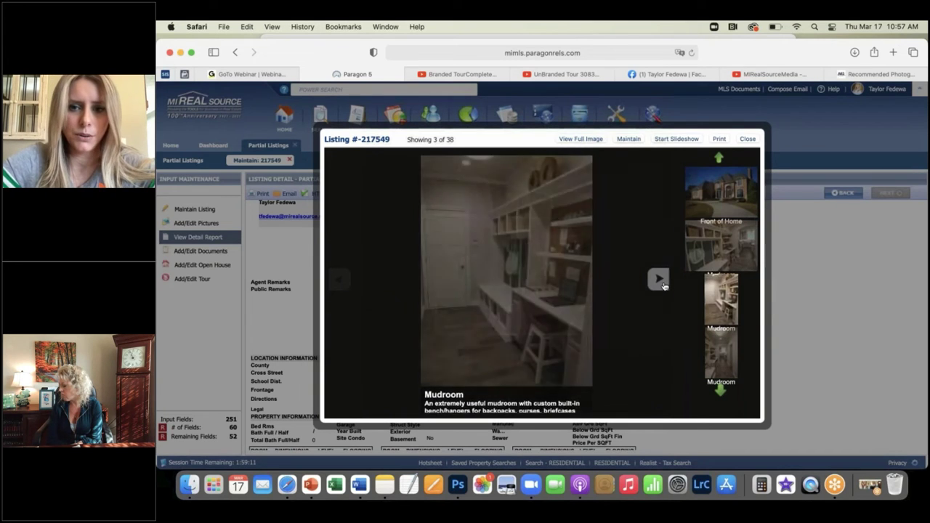
click(658, 279)
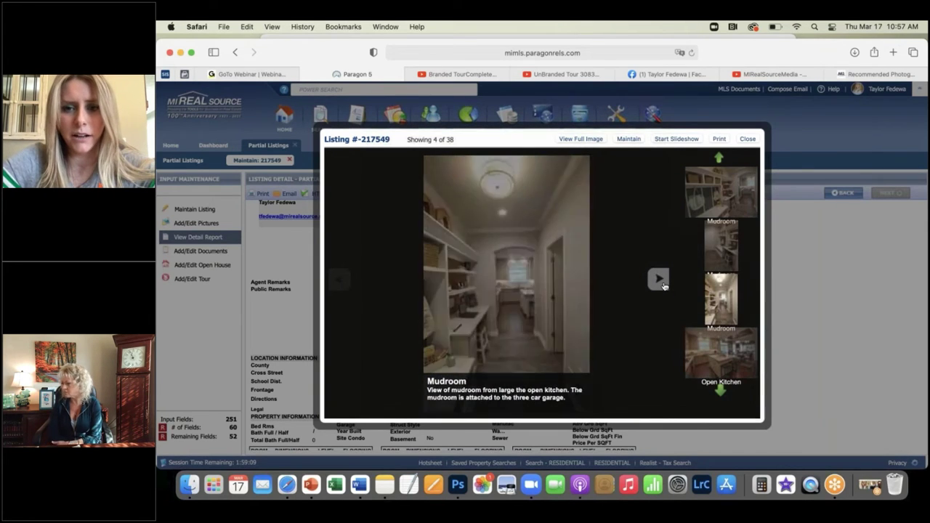
click(664, 285)
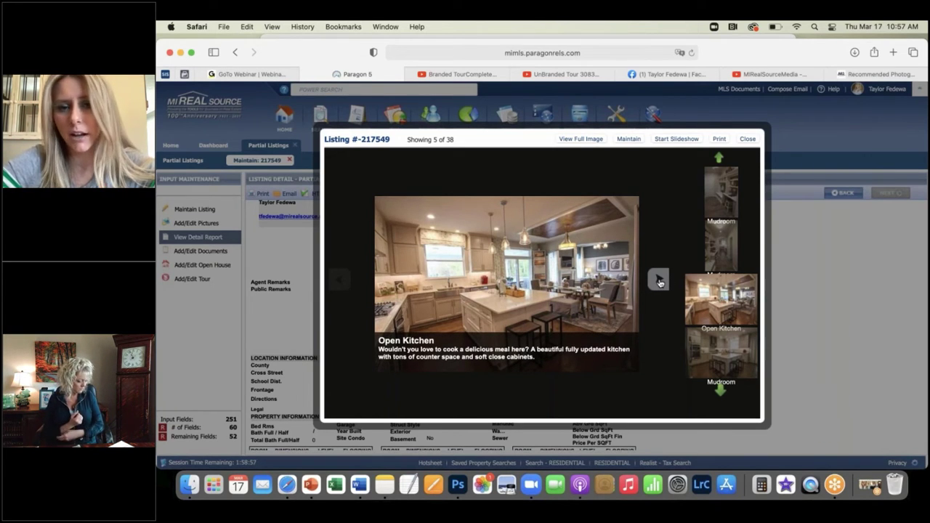
click(659, 282)
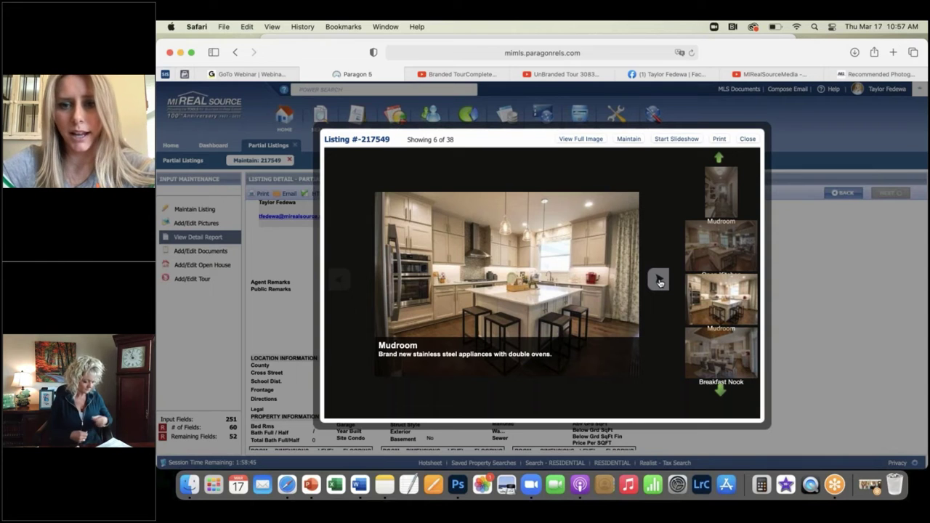
click(659, 281)
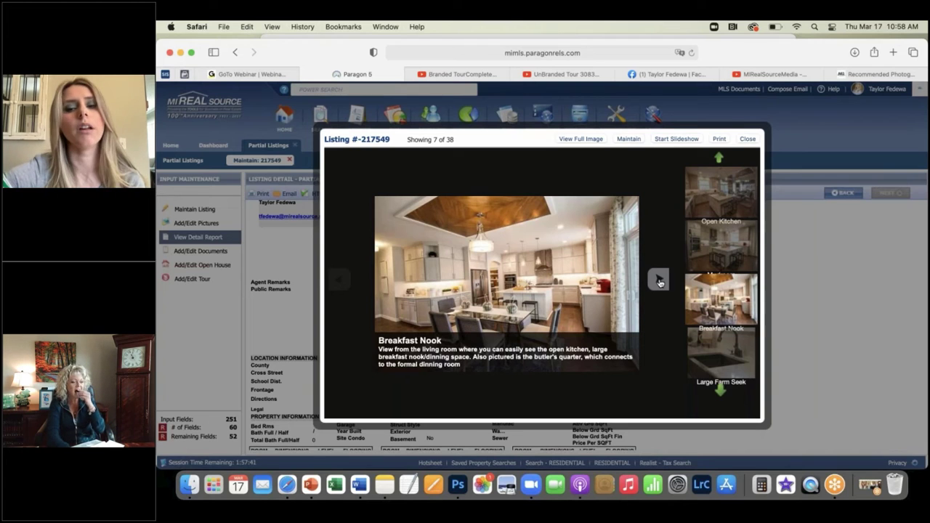
Advance one photo to 'Large Farm Seek' (8 of 38) with its stainless farm-sink description.
click(659, 282)
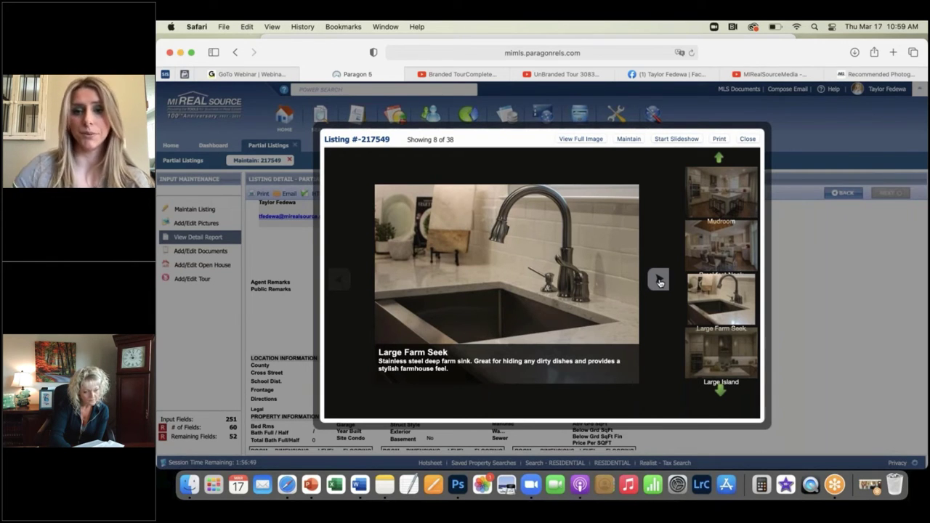
Advance through Large Island, Backsplash 6 burner stove and Butler's Quarter's to the Livingroom photo.
click(659, 282)
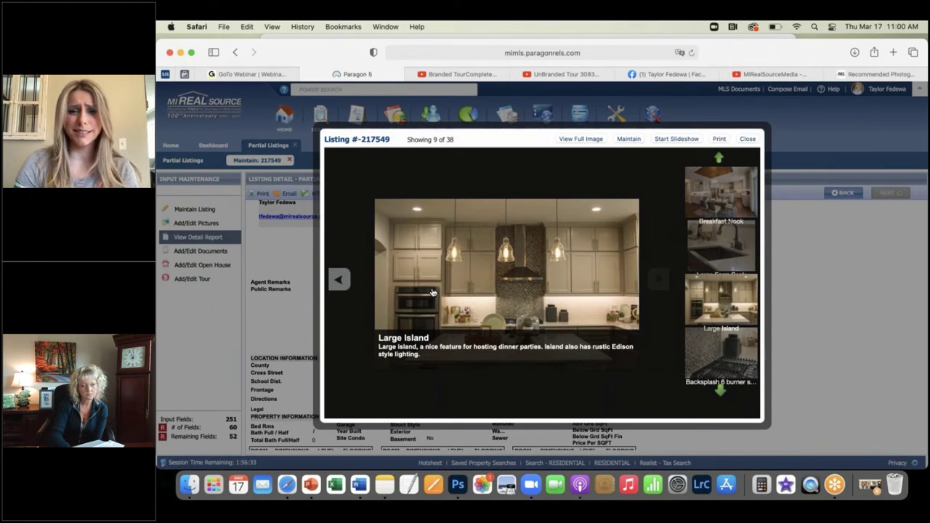
click(654, 280)
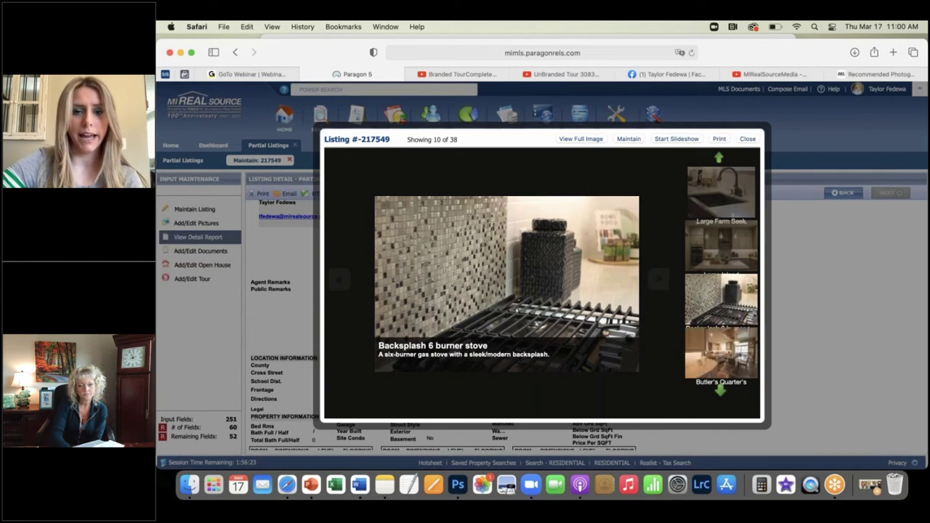
click(657, 287)
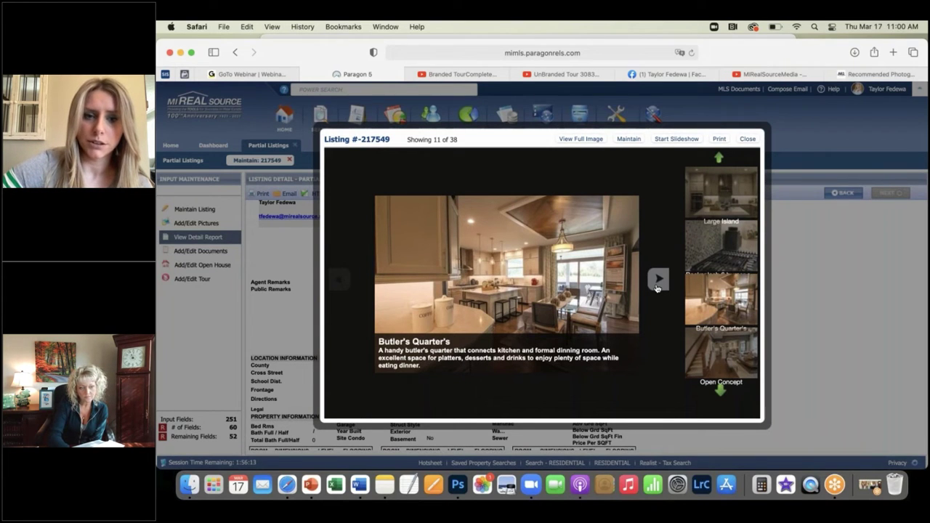
click(657, 287)
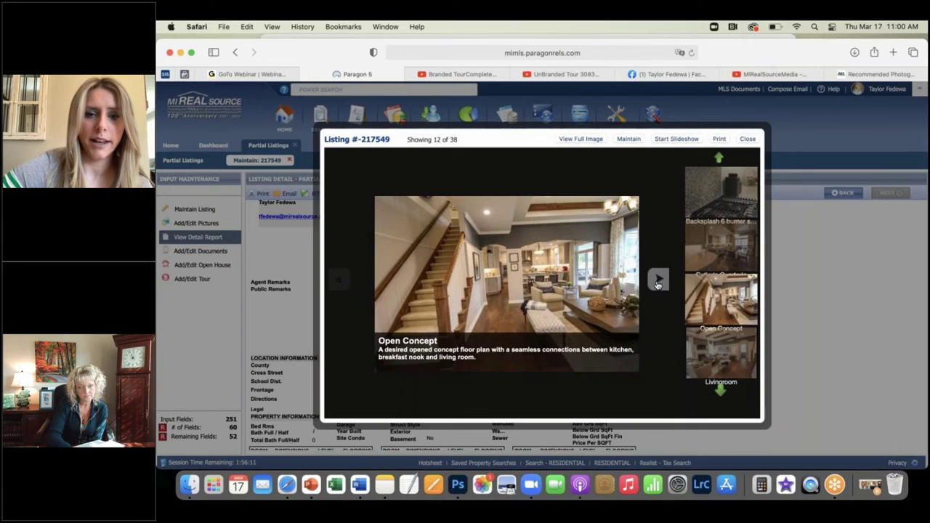
click(657, 281)
click(657, 281)
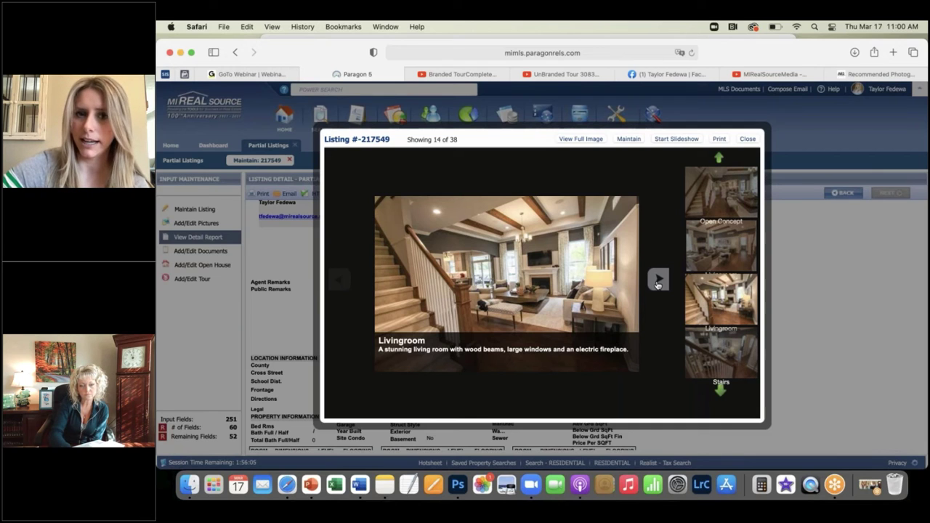
Continue past Stairs to the Office Space photos, ending on the second one, 17 of 38.
click(658, 281)
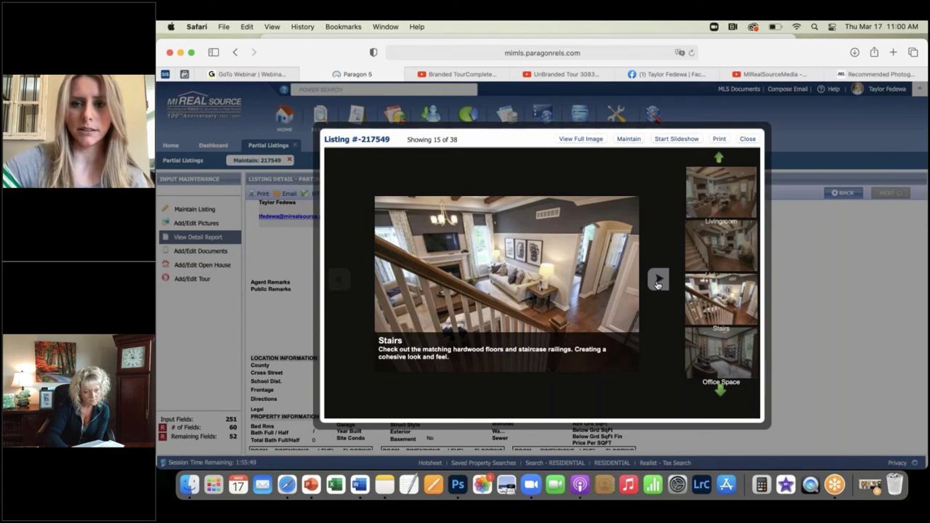
click(657, 283)
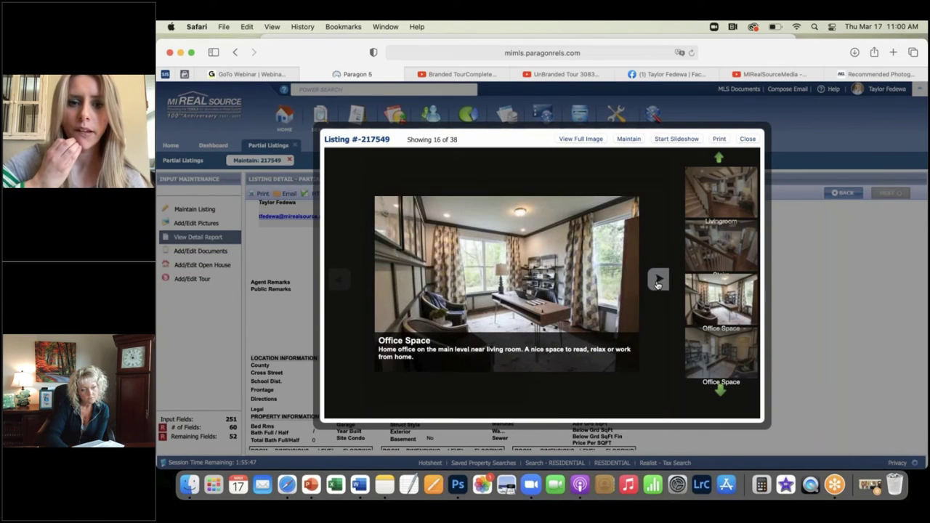
click(339, 279)
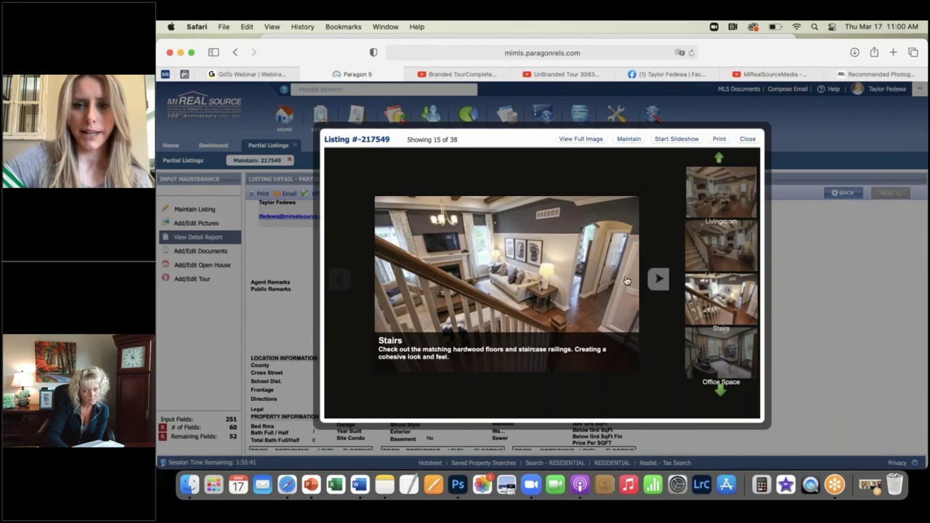
click(659, 278)
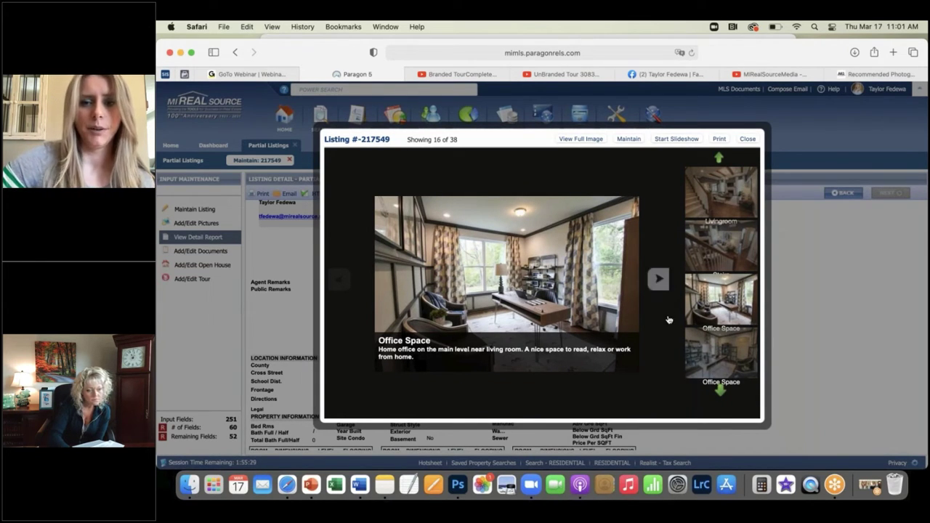
click(659, 280)
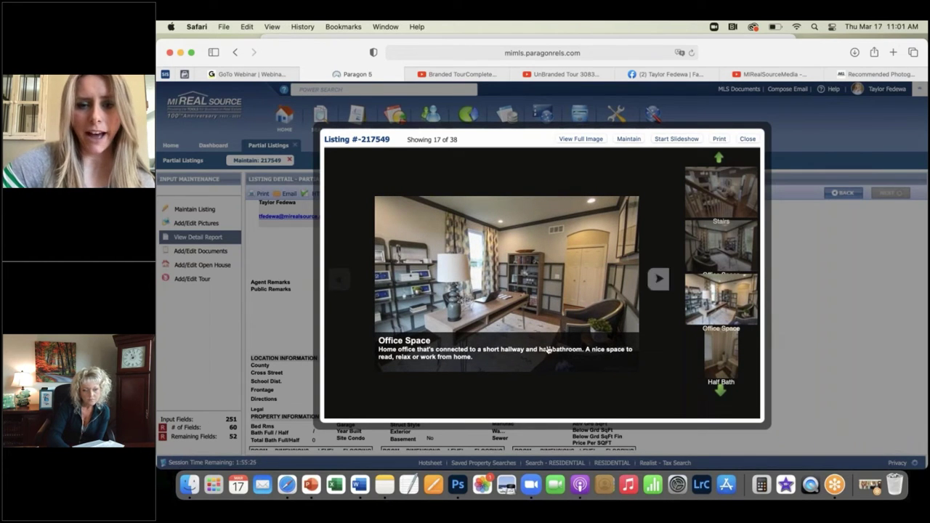
Advance through Half Bath, Formal Dining Room, both Sitting Rooms and Wine & Champagne Rack to Upstairs Hall.
click(659, 280)
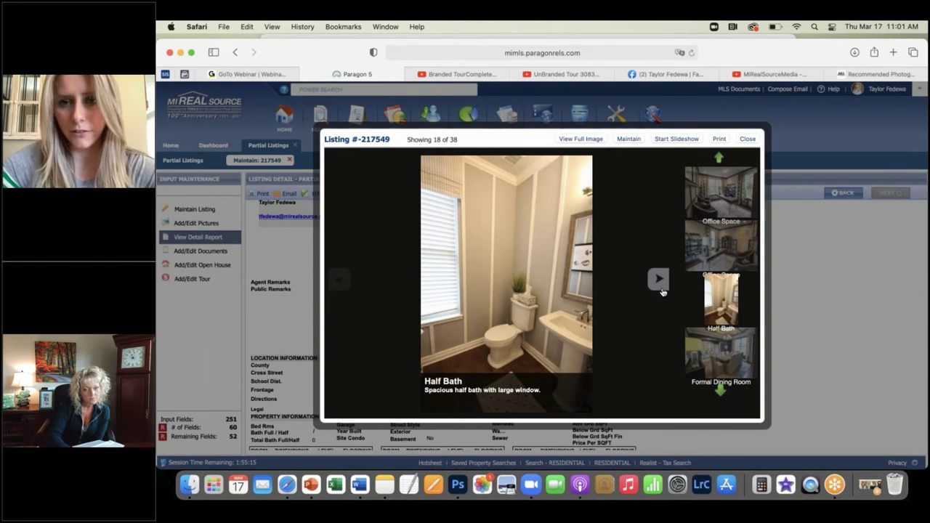
click(661, 290)
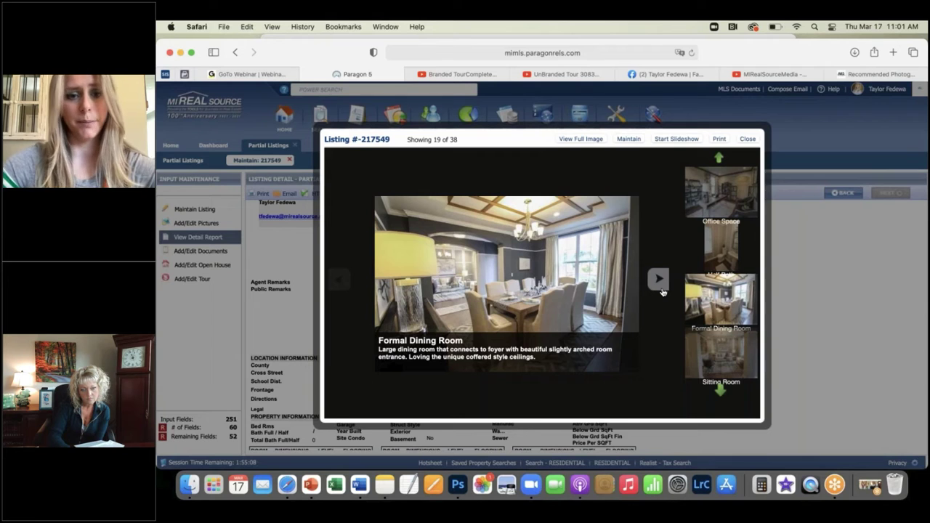
click(659, 279)
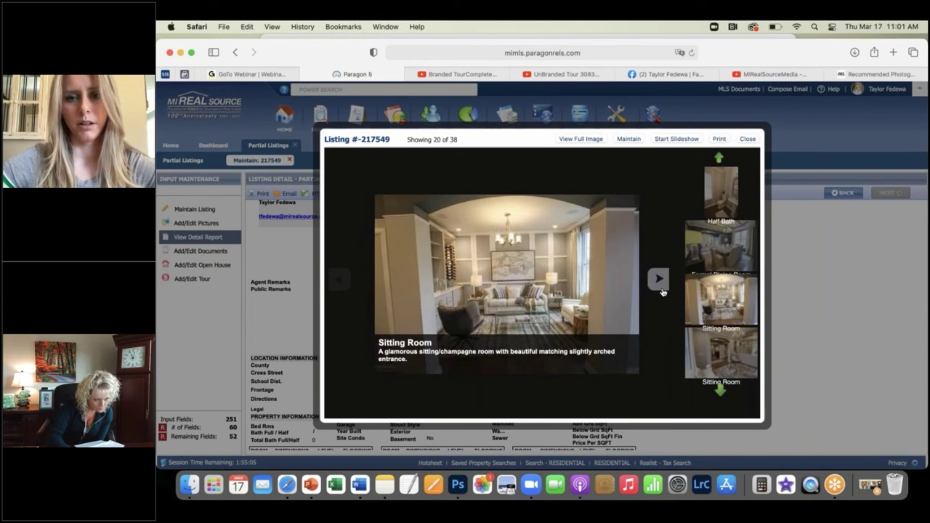
click(659, 279)
click(659, 279)
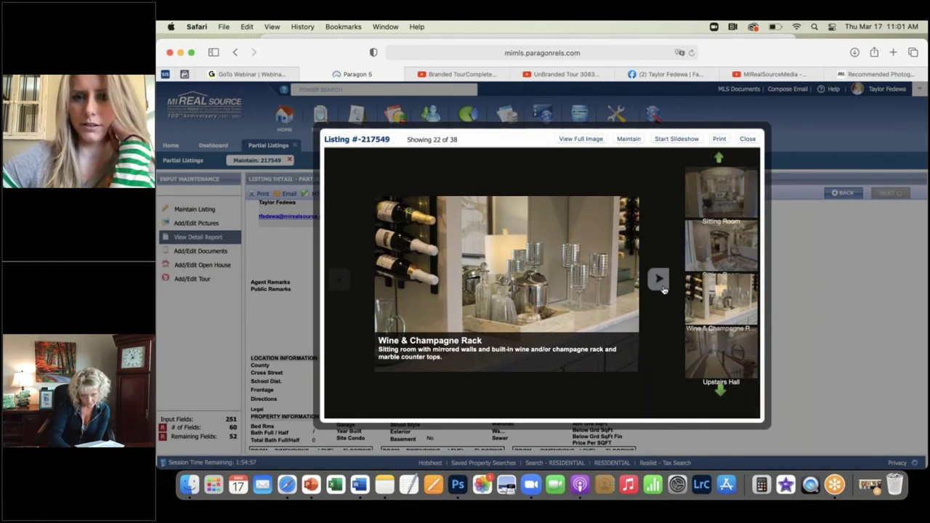
click(662, 288)
Continue through the master suite photos to Master Bathroom, 29 of 38, then close the gallery.
click(662, 287)
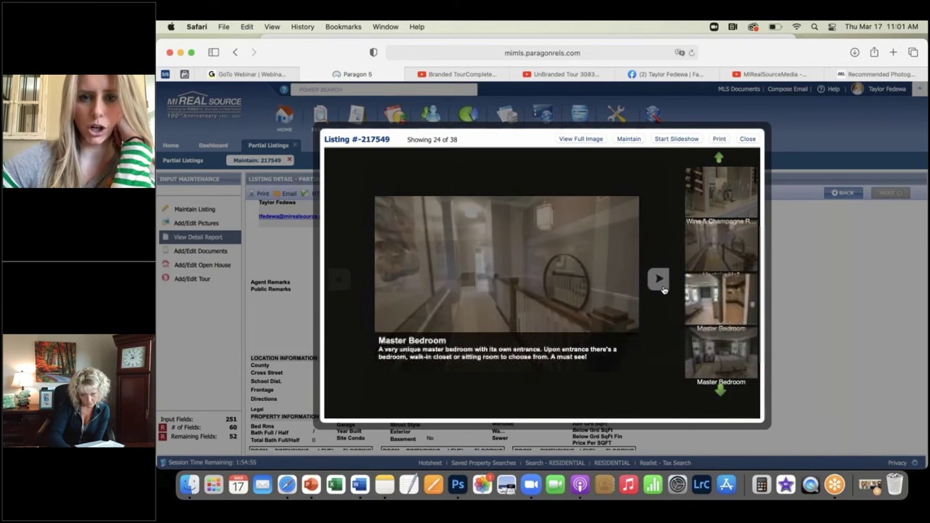
click(662, 288)
click(662, 287)
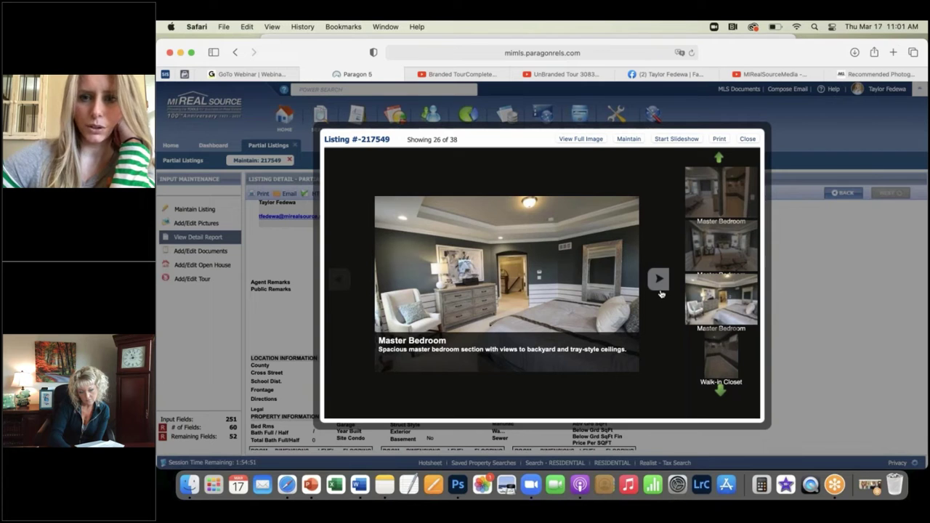
click(662, 295)
click(654, 278)
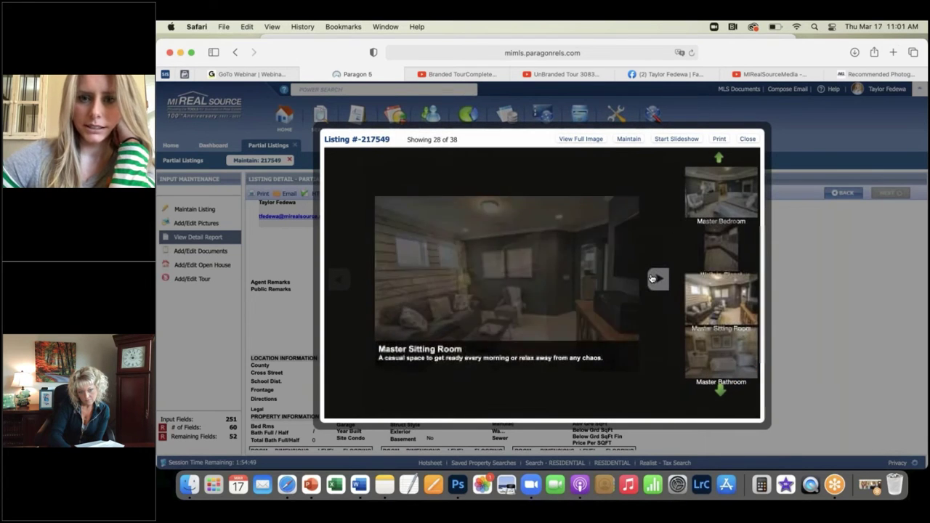
click(653, 278)
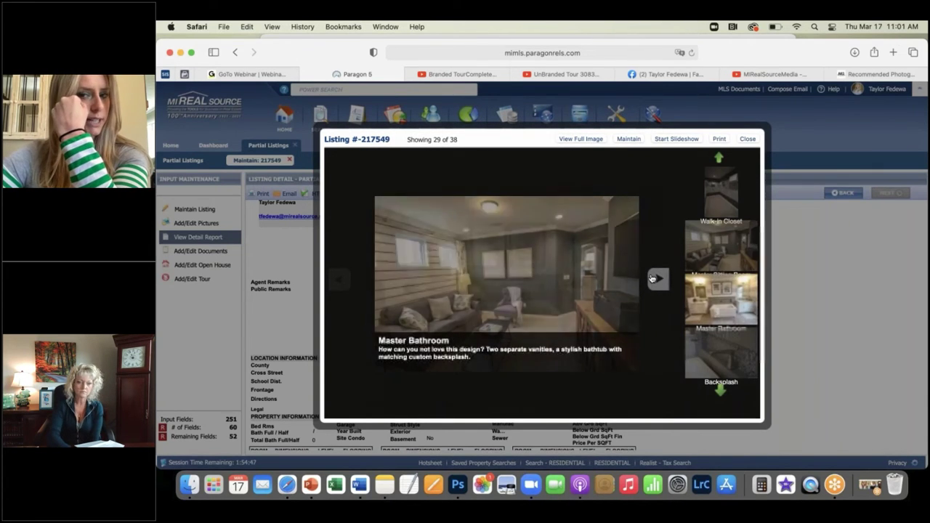
click(748, 139)
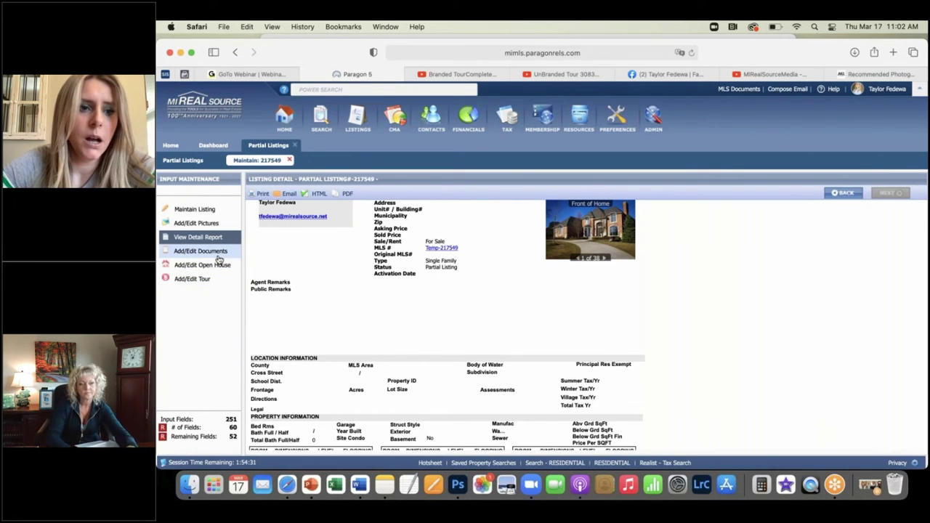
View the empty Add/Edit Tour and Add/Edit Open House records, then reopen Maintain Listing.
click(205, 283)
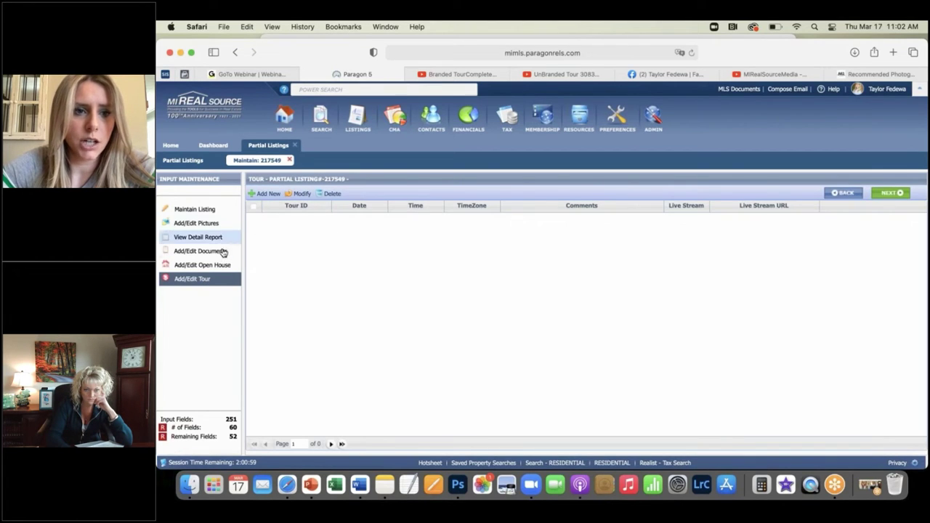
click(223, 264)
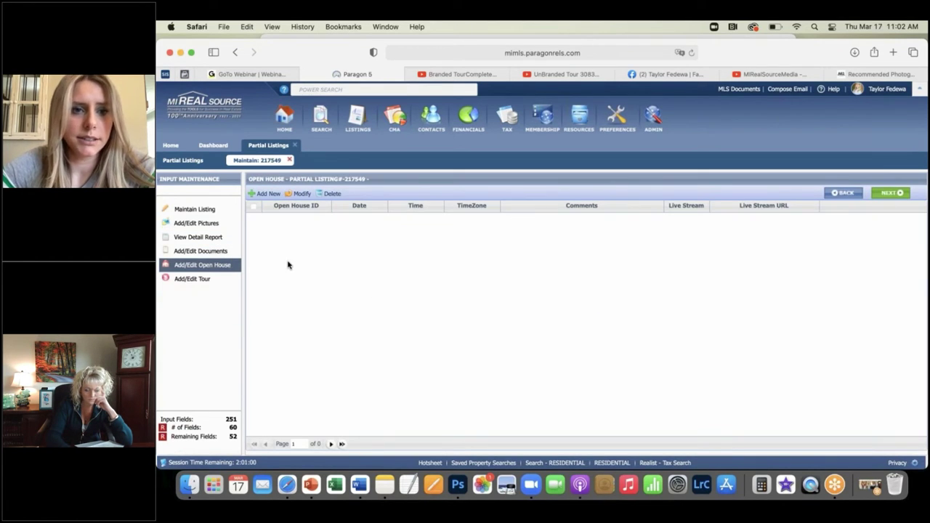
click(185, 209)
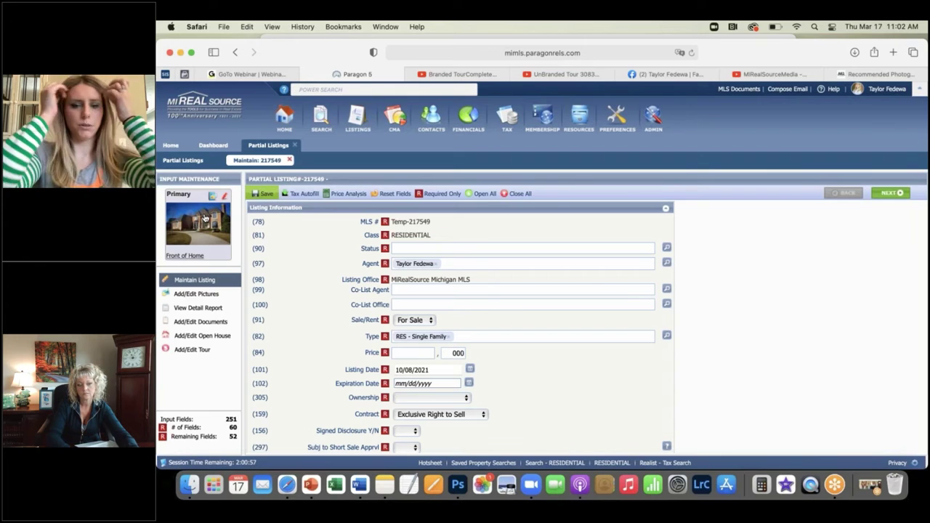
Scroll the listing form and expand Compensation / Tours to show the blank SA Compensation fields.
scroll(345, 343, down, 6)
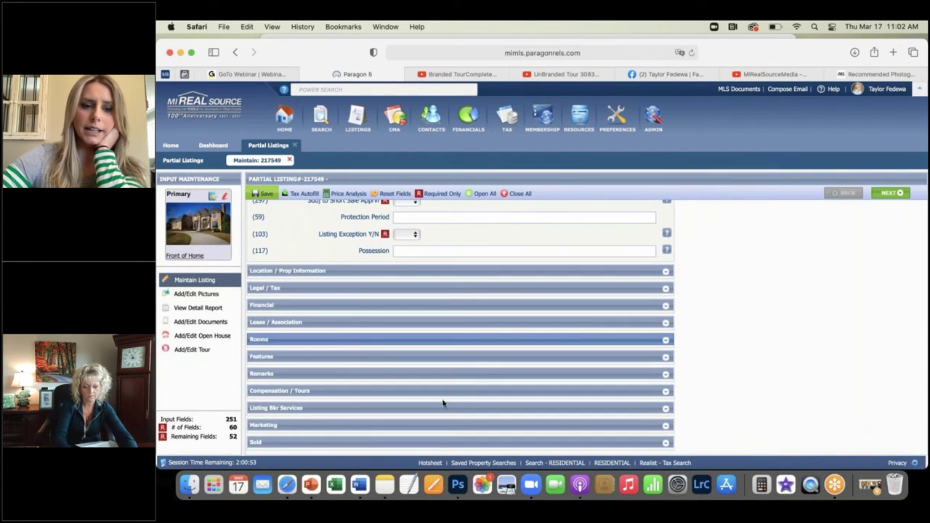
click(665, 391)
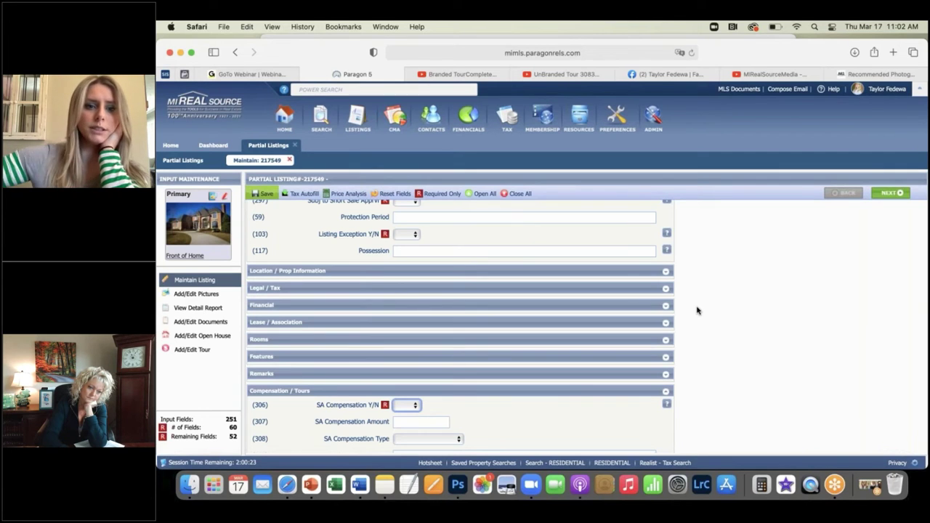
Scroll to the still-empty Virtual Tour, Branded Virtual Tour, Video Tour and Branded Video Tour fields.
scroll(696, 310, down, 8)
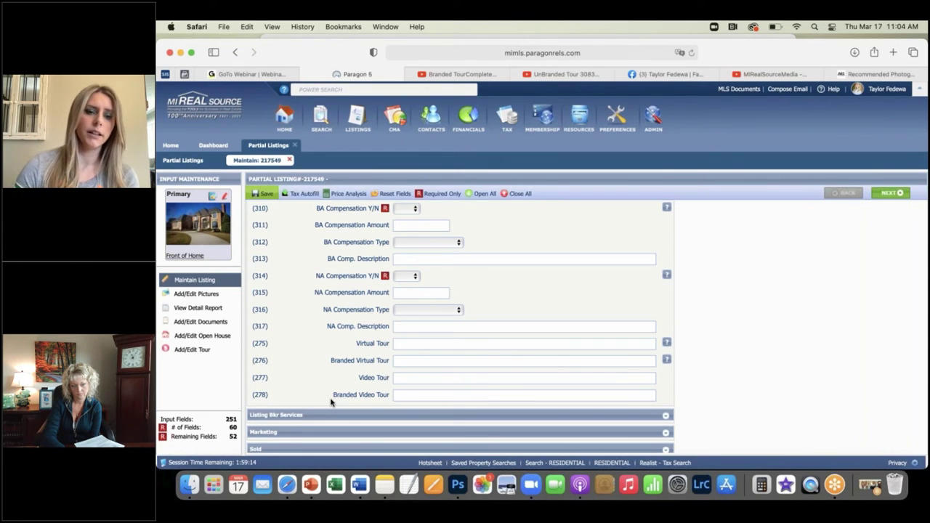
click(406, 342)
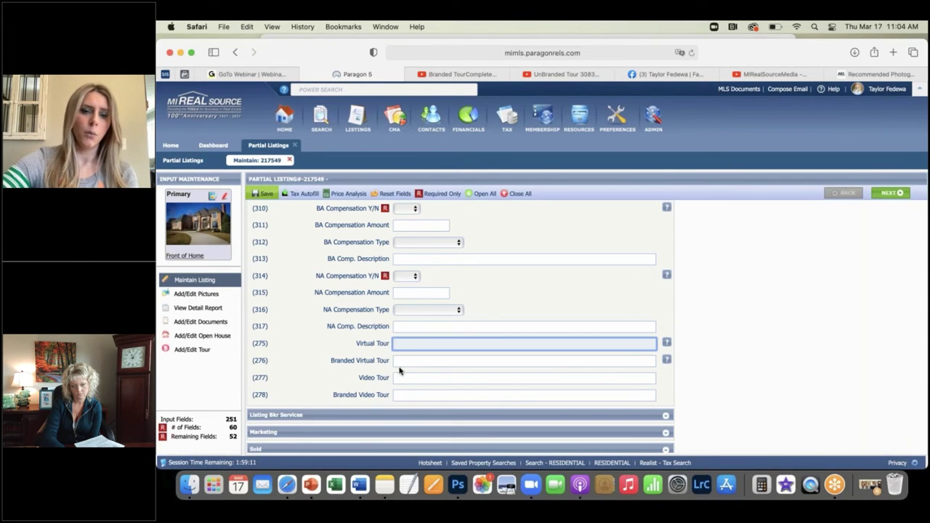
click(401, 360)
click(403, 377)
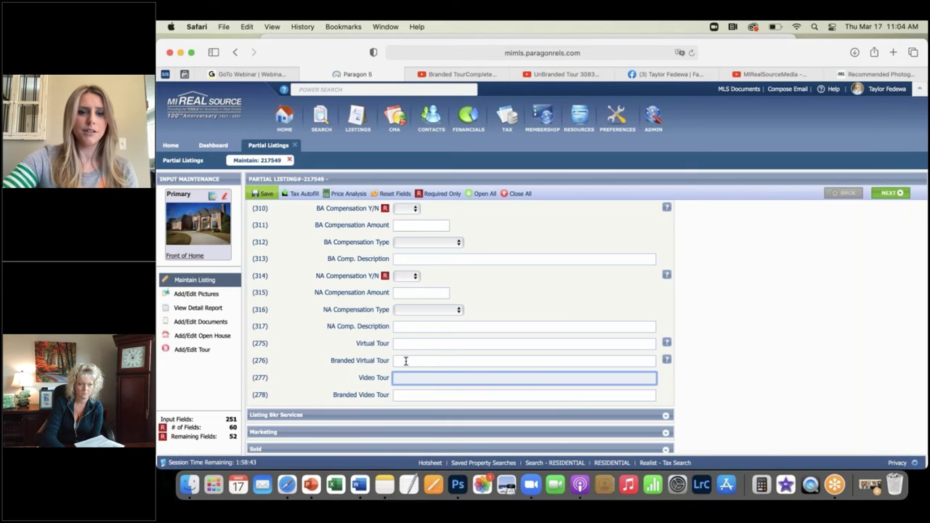
click(406, 360)
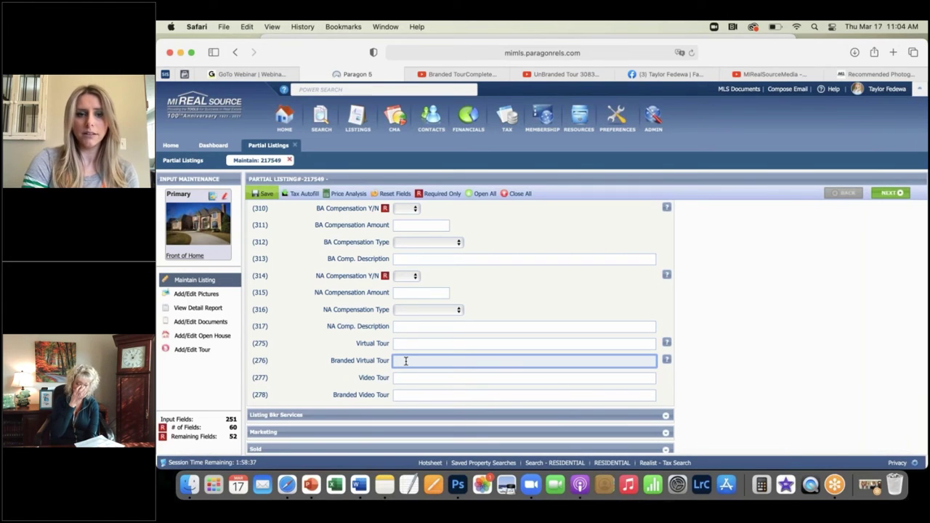
click(407, 396)
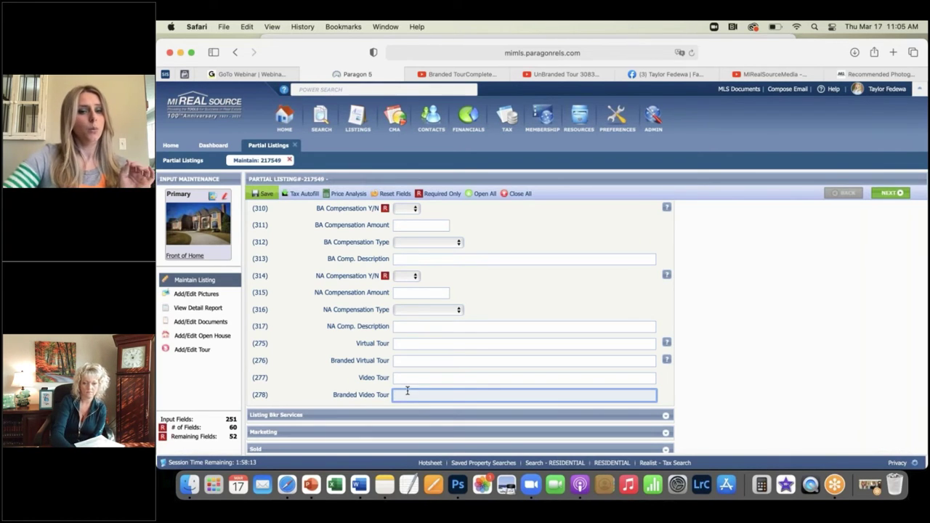
click(406, 378)
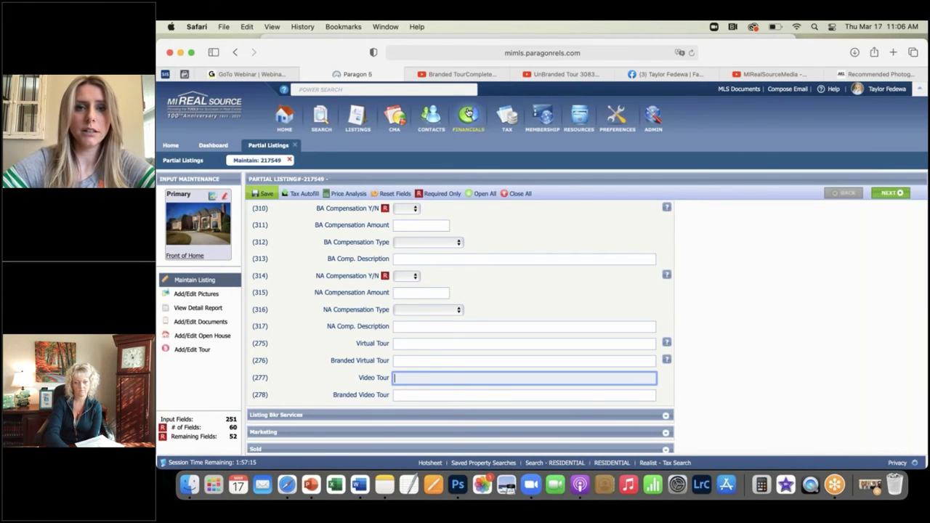
Copy the Branded TourComplete video's short share link on YouTube and return to the Paragon 5 tab.
mouse_move(455, 78)
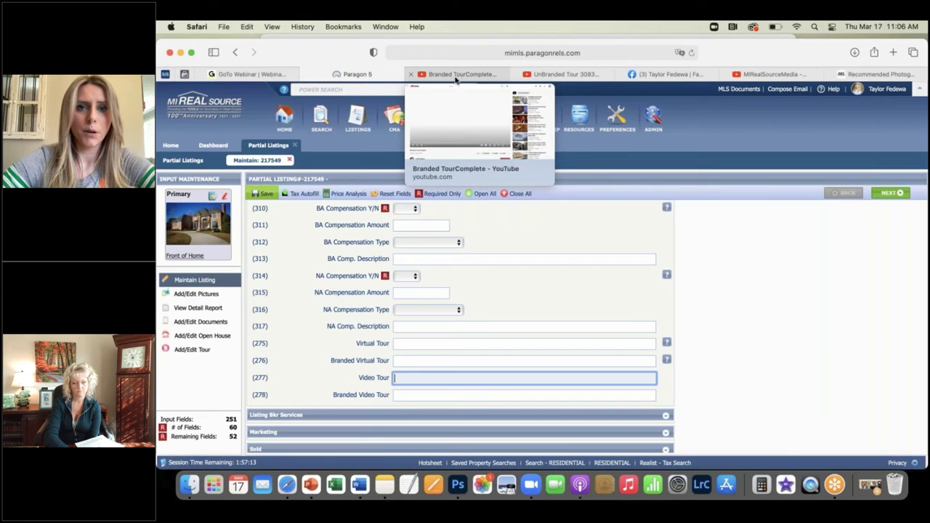
click(458, 75)
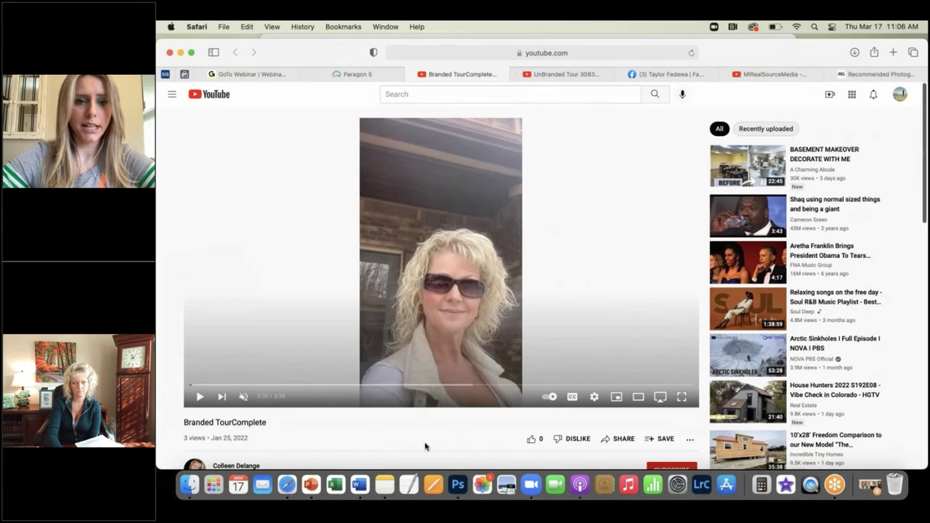
scroll(576, 434, down, 2)
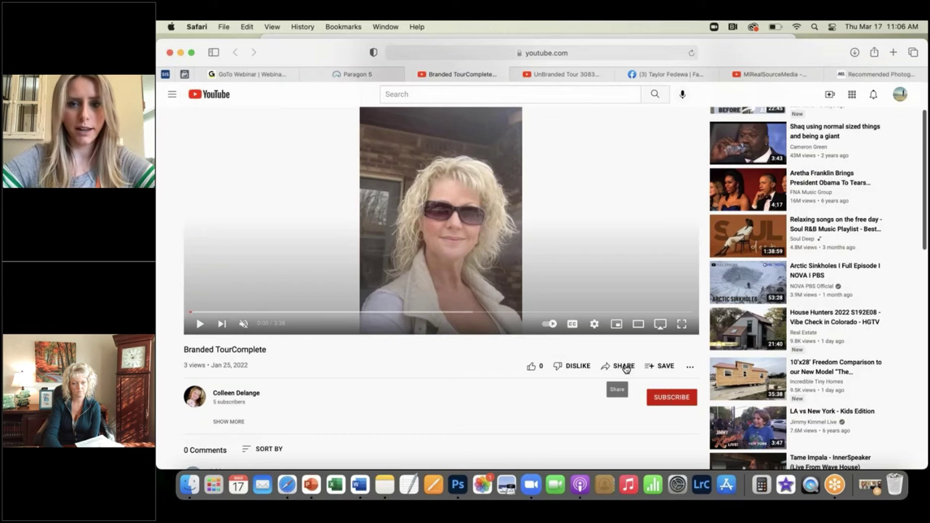
click(624, 367)
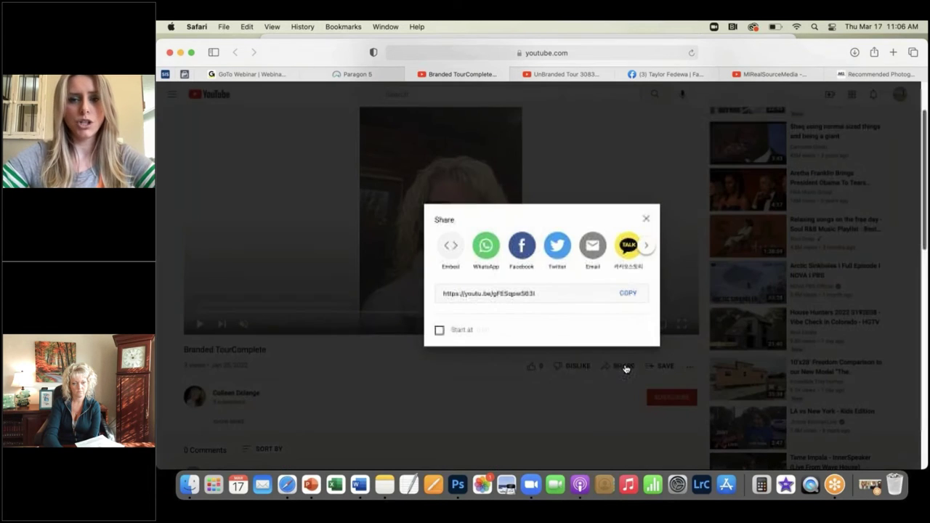
click(628, 294)
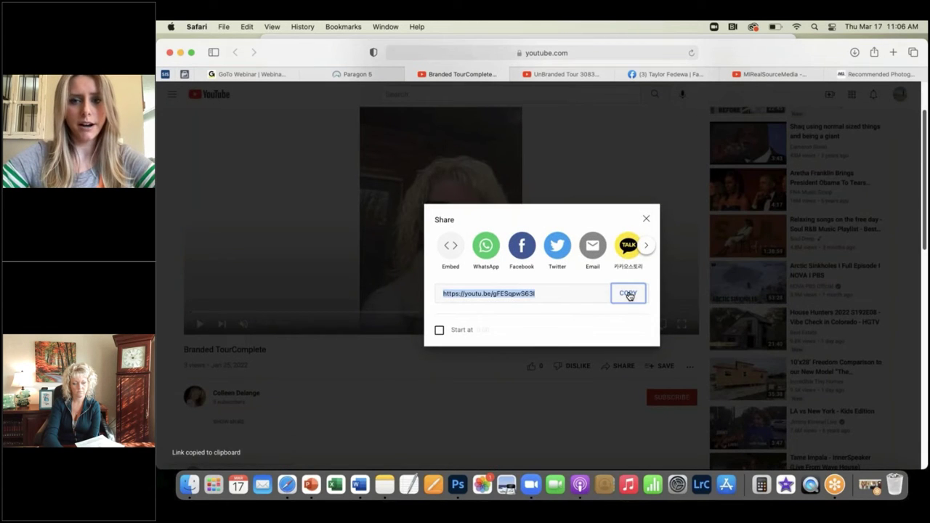
click(356, 73)
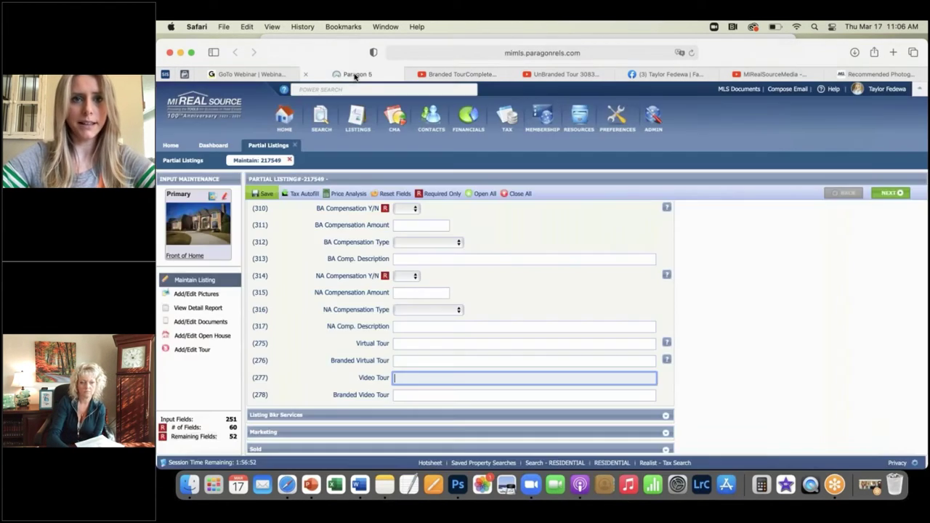
click(428, 361)
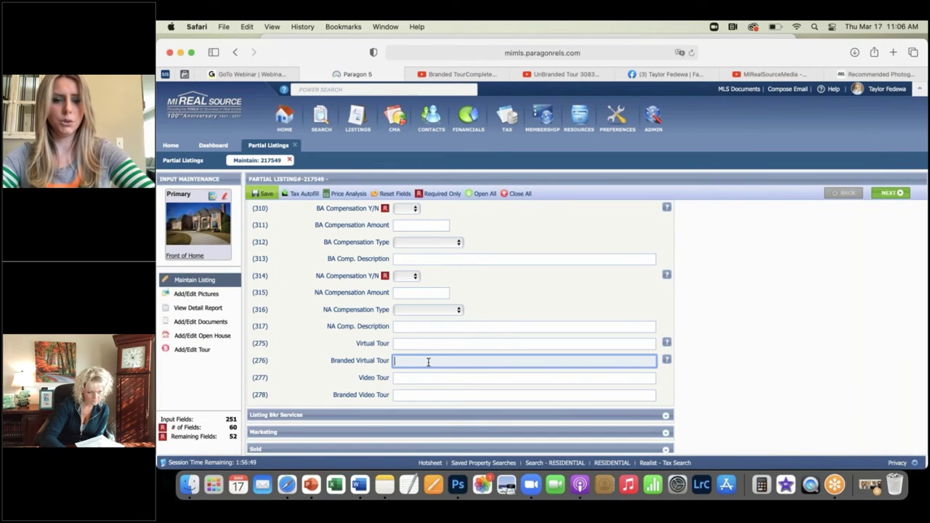
key(super+v)
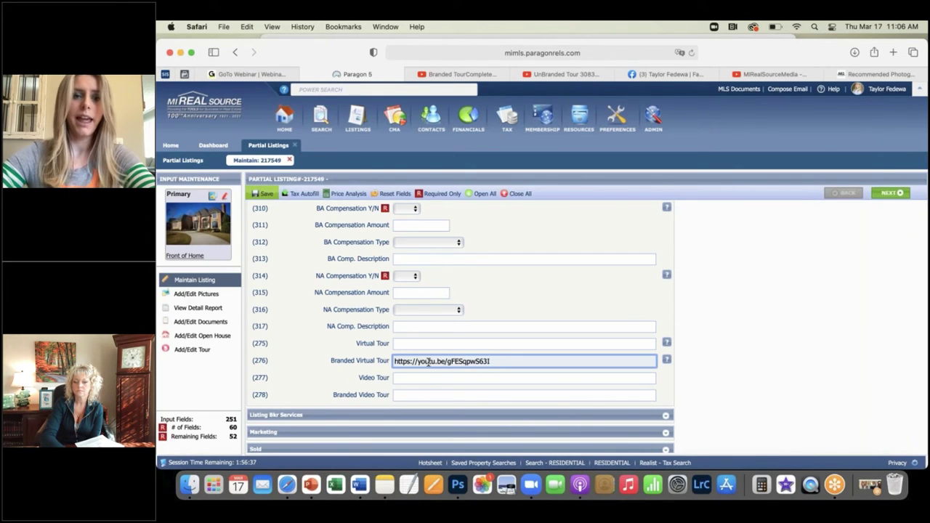
On the Branded TourComplete video, close the Share dialog, unmute, raise the volume and start playback.
click(486, 75)
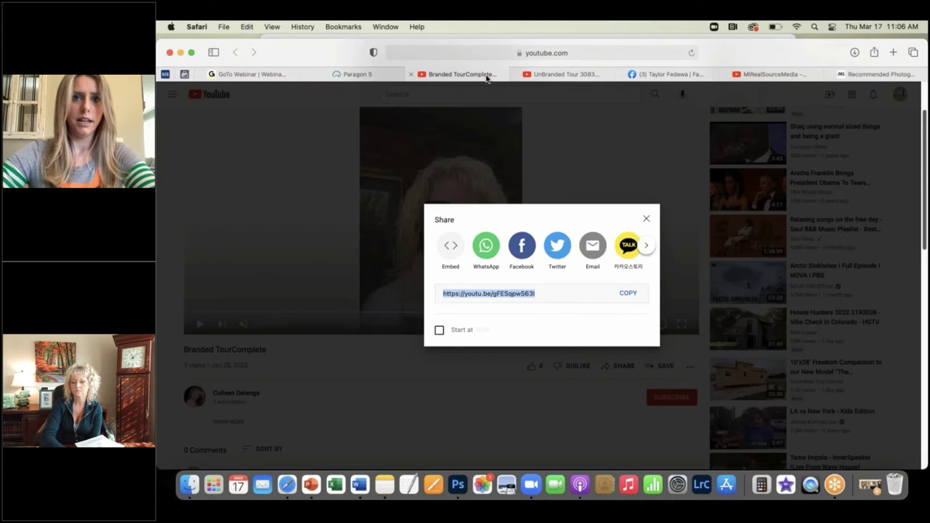
click(647, 218)
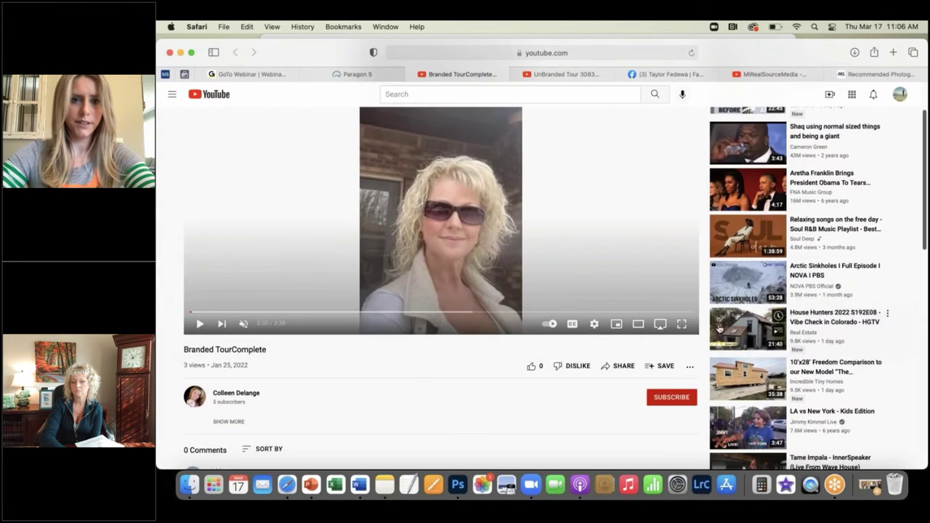
click(242, 324)
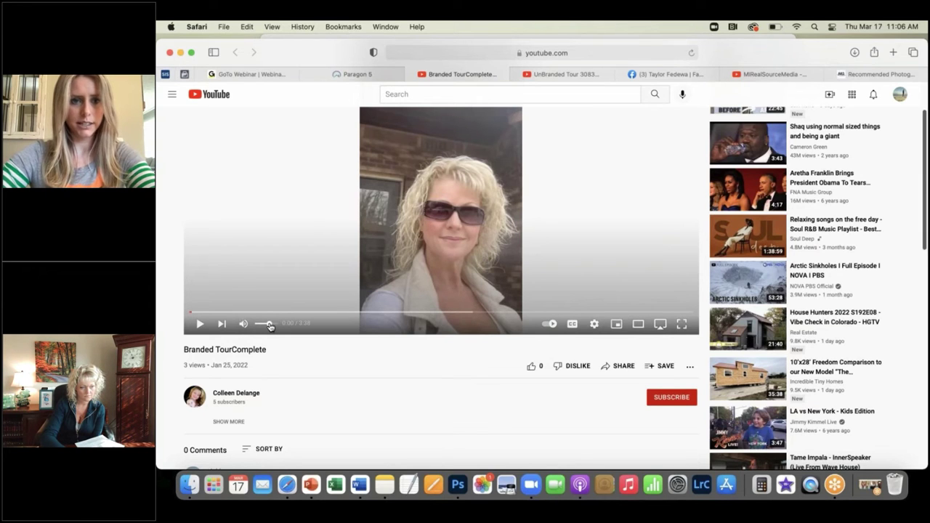
drag(269, 325, 277, 325)
click(199, 325)
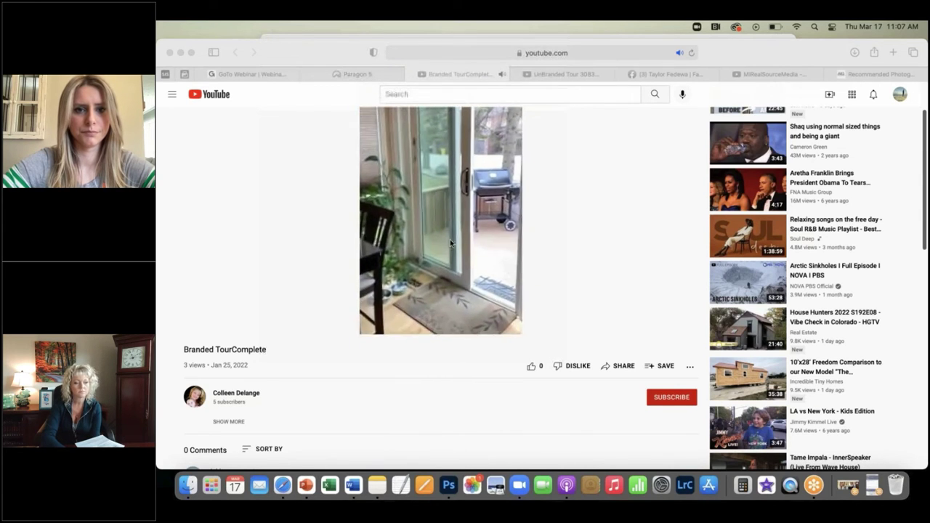
click(450, 239)
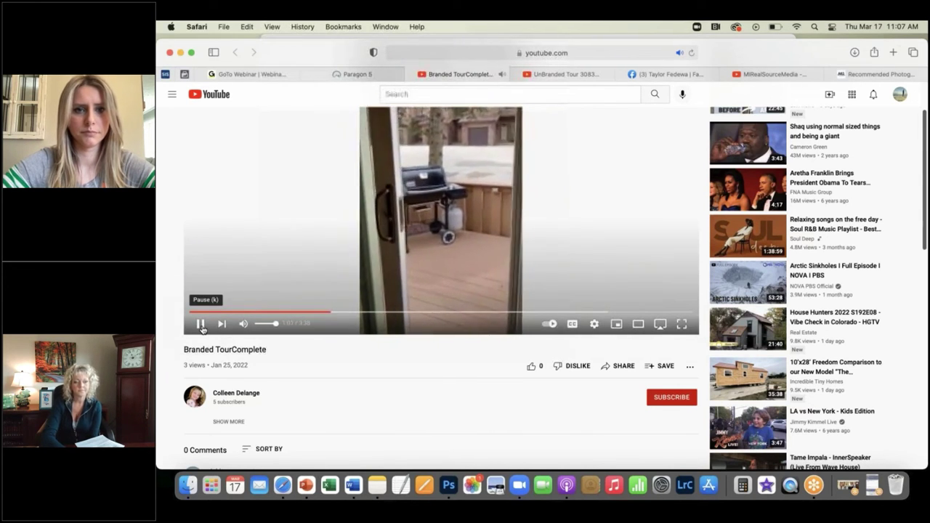
click(202, 328)
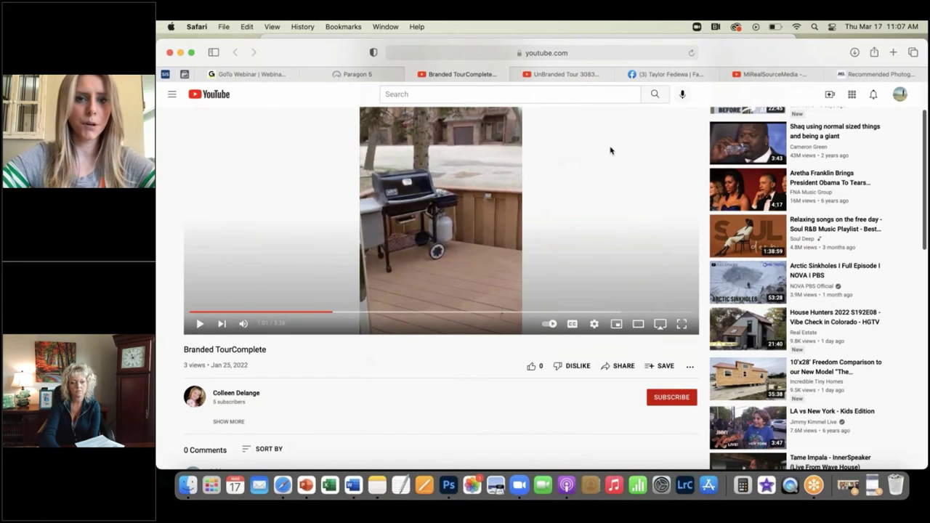
click(581, 75)
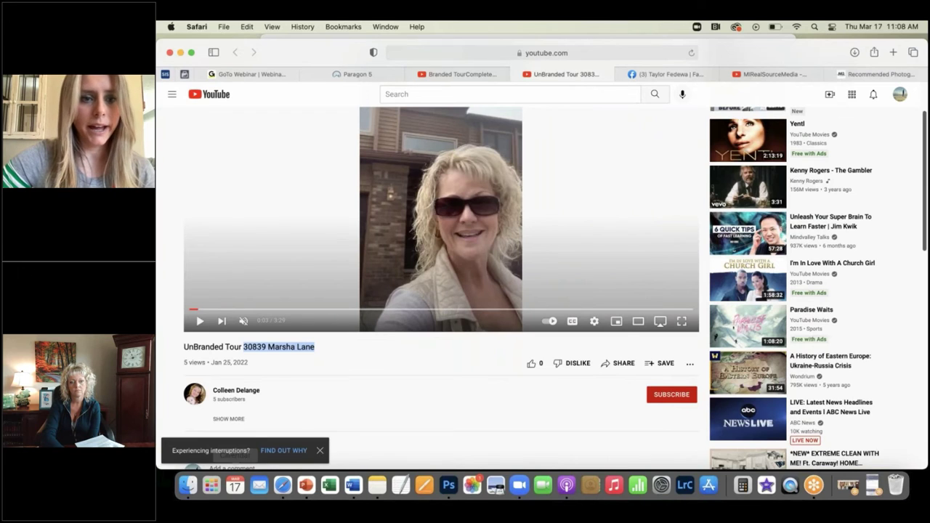
Play the UnBranded Tour video with sound, then pause it at 0:17.
click(200, 321)
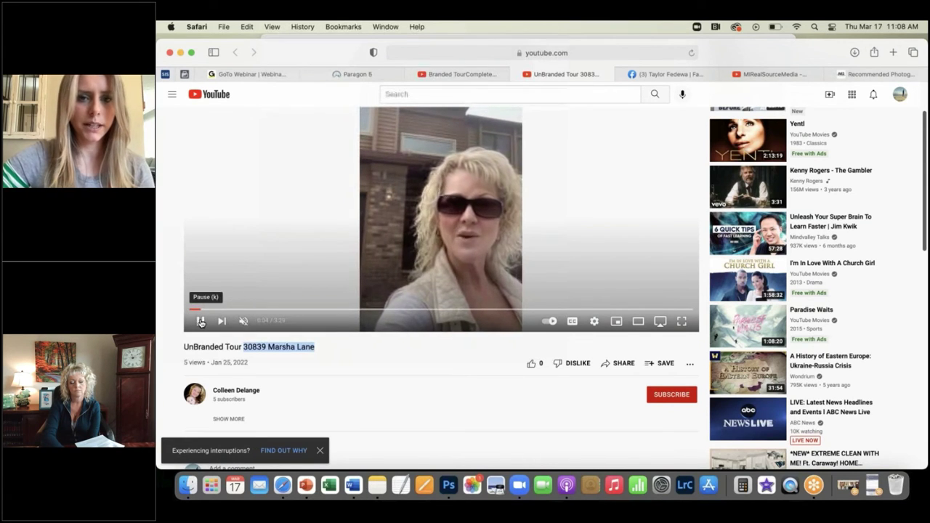
click(245, 321)
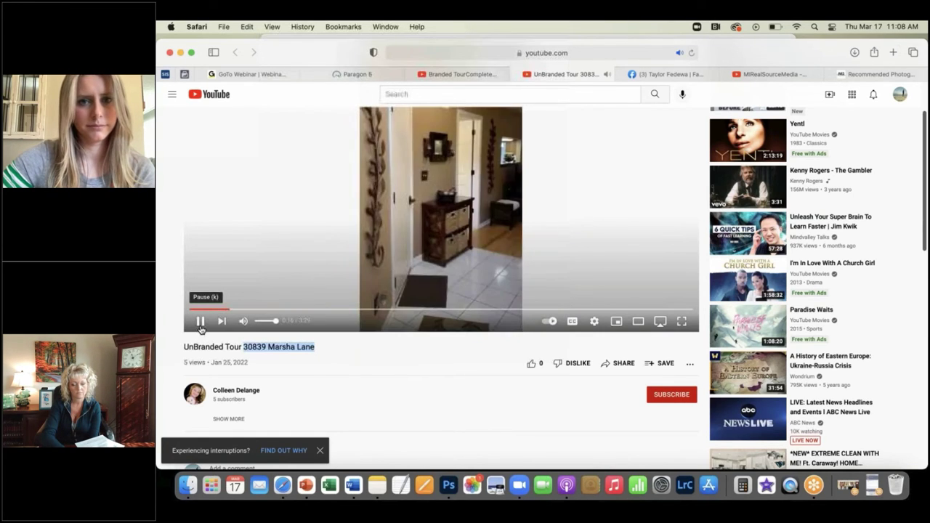
click(201, 324)
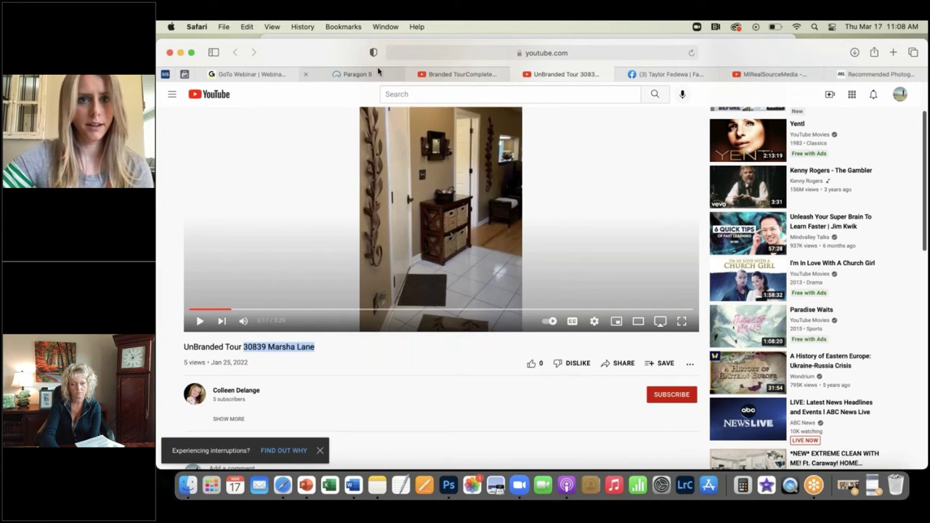
Copy the unbranded video's share link and return to the Paragon listing form.
click(629, 364)
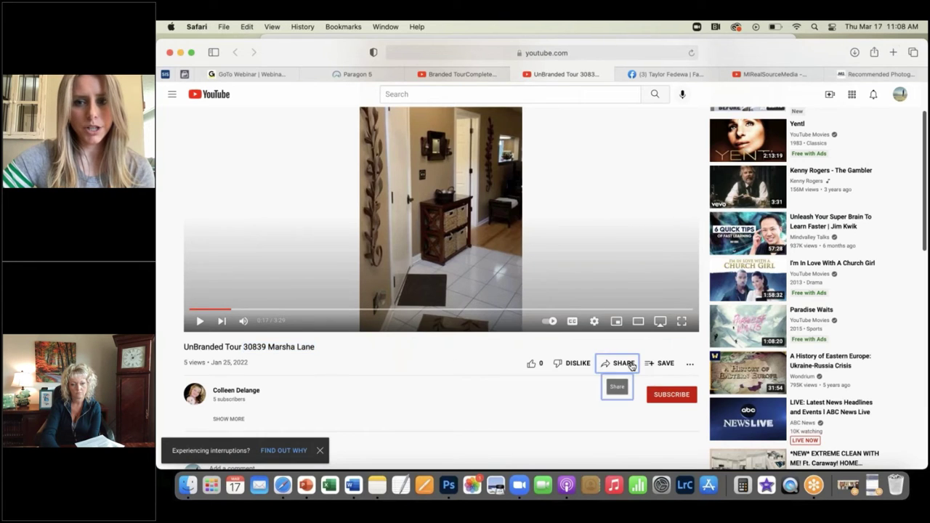
click(629, 294)
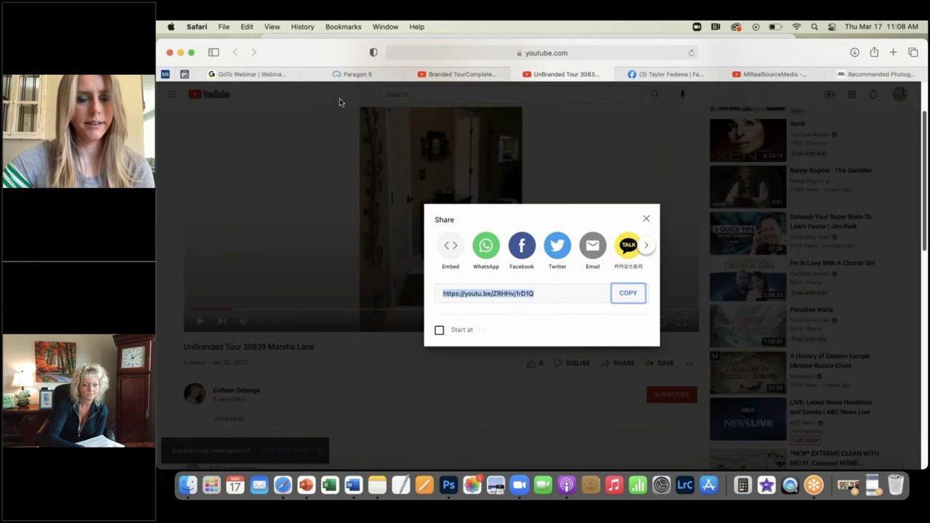
click(367, 74)
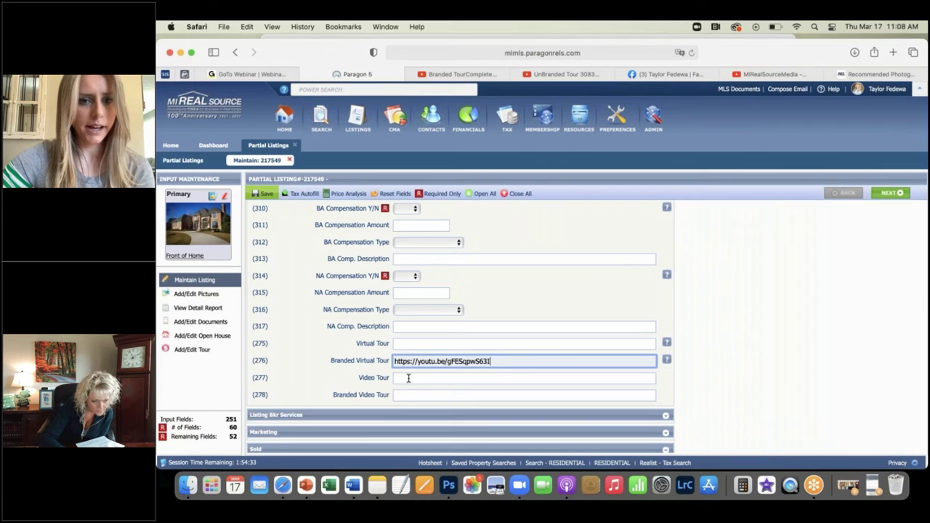
click(426, 343)
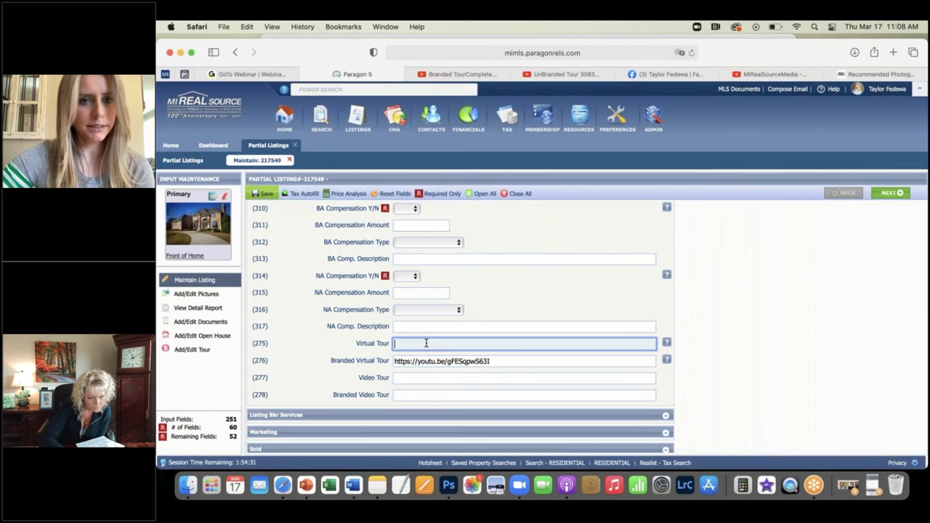
key(super+v)
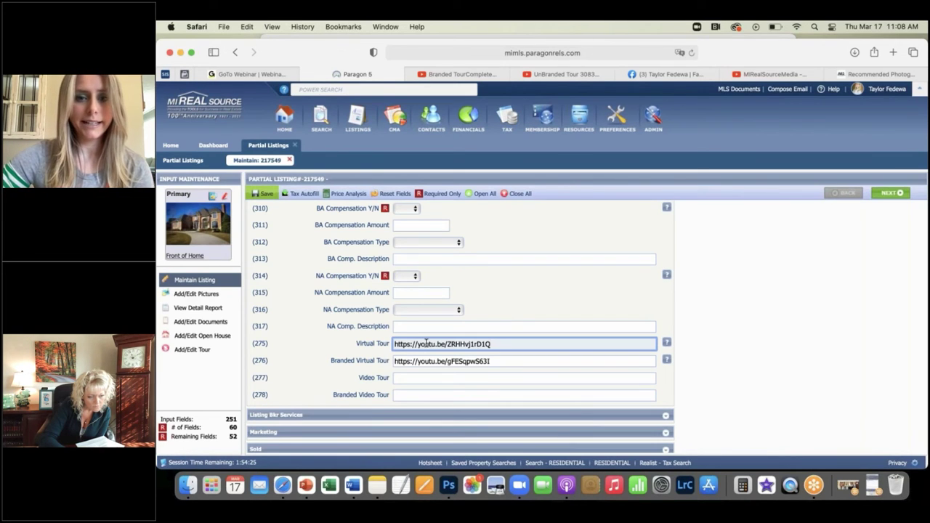
click(434, 361)
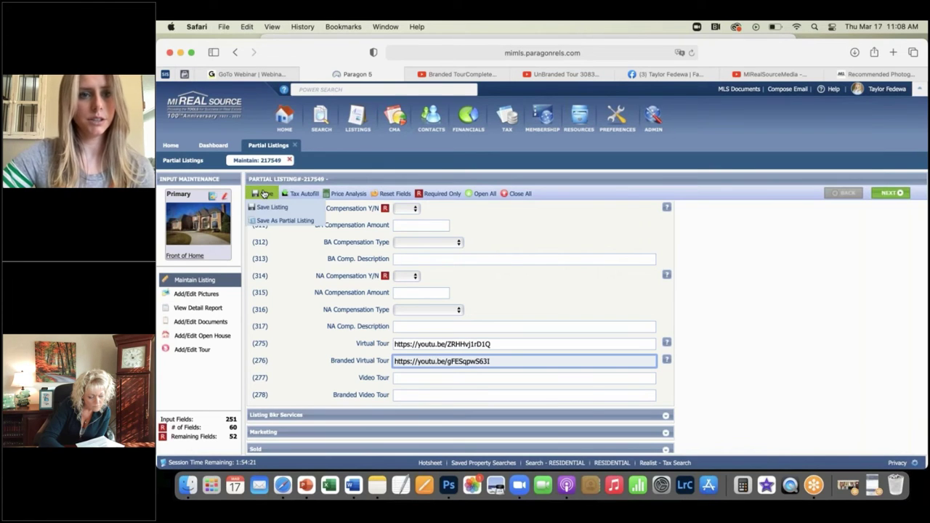
Show the listing's save options from the toolbar Save dropdown.
scroll(432, 320, down, 1)
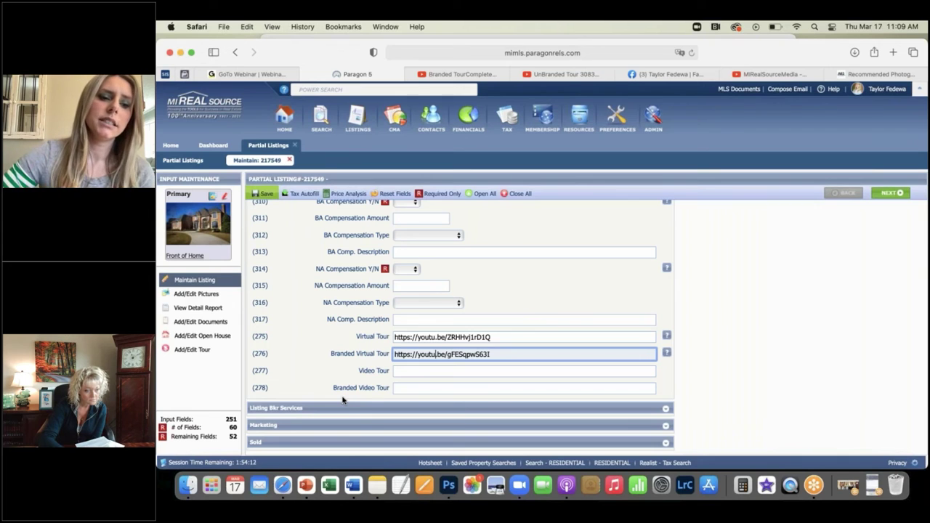
click(266, 194)
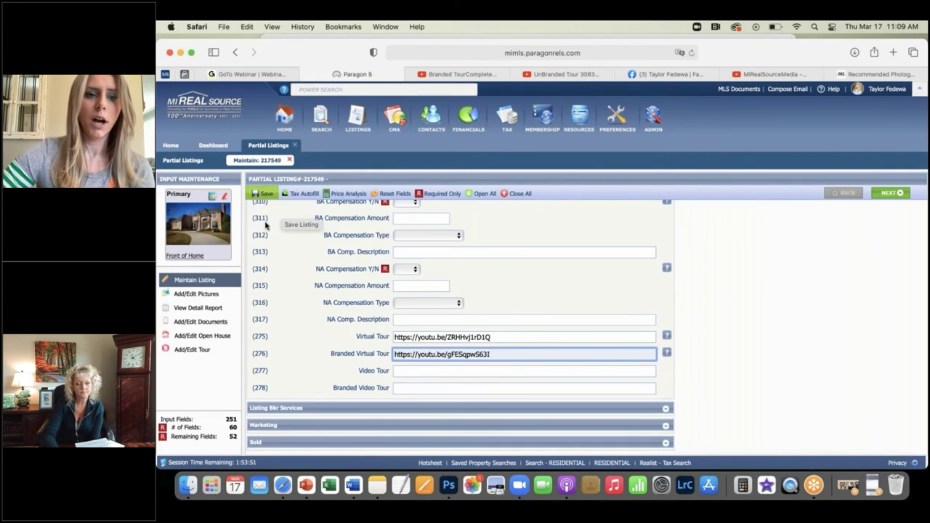
mouse_move(266, 200)
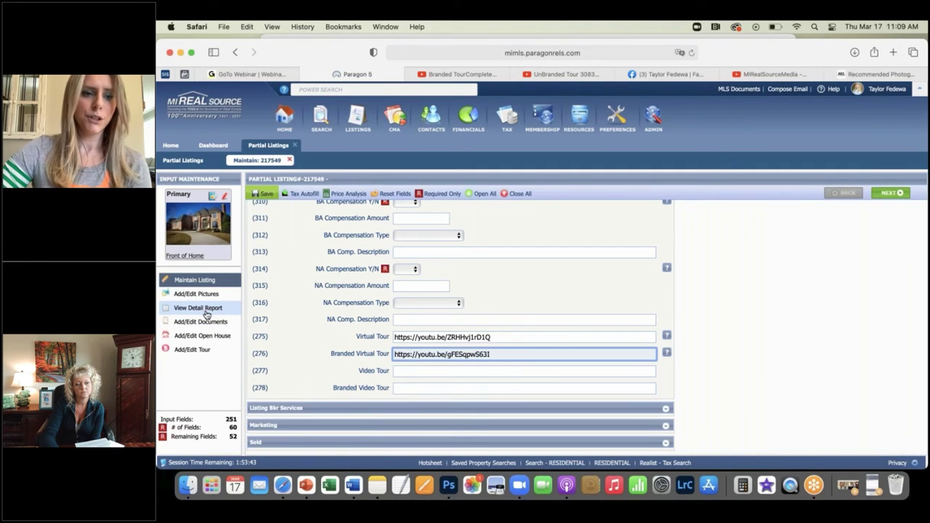
click(206, 312)
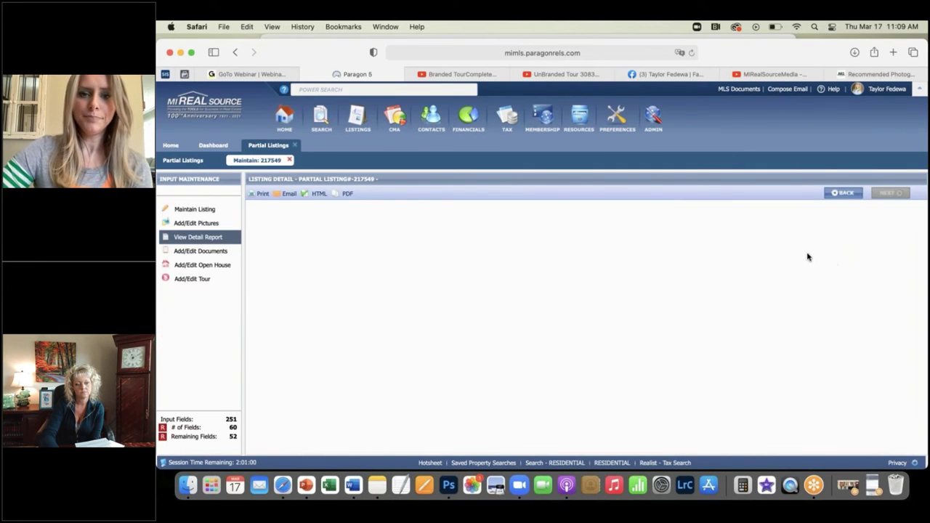
scroll(431, 365, down, 10)
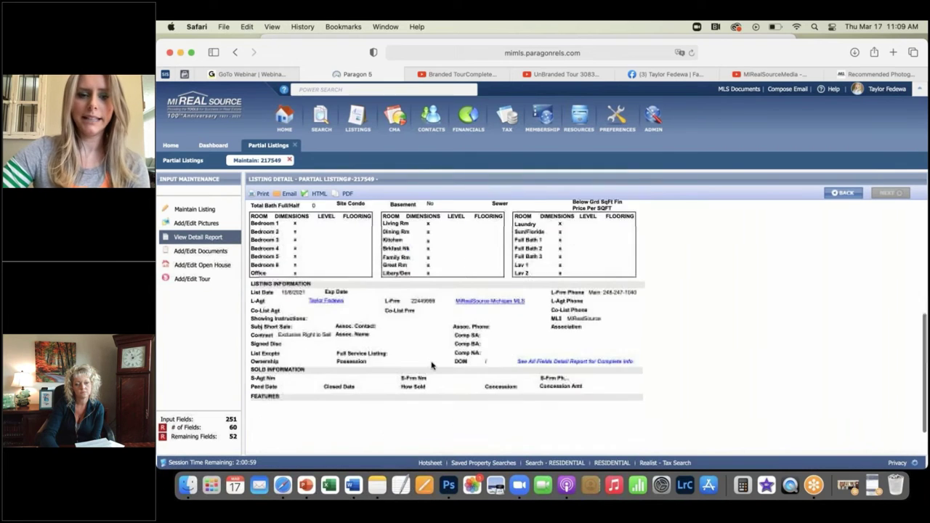
scroll(432, 366, up, 12)
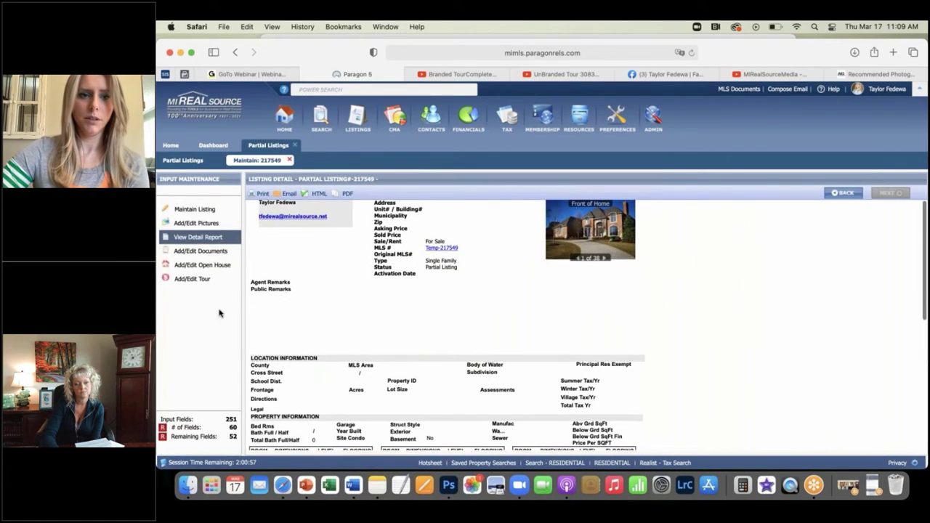
click(211, 281)
click(223, 267)
click(221, 252)
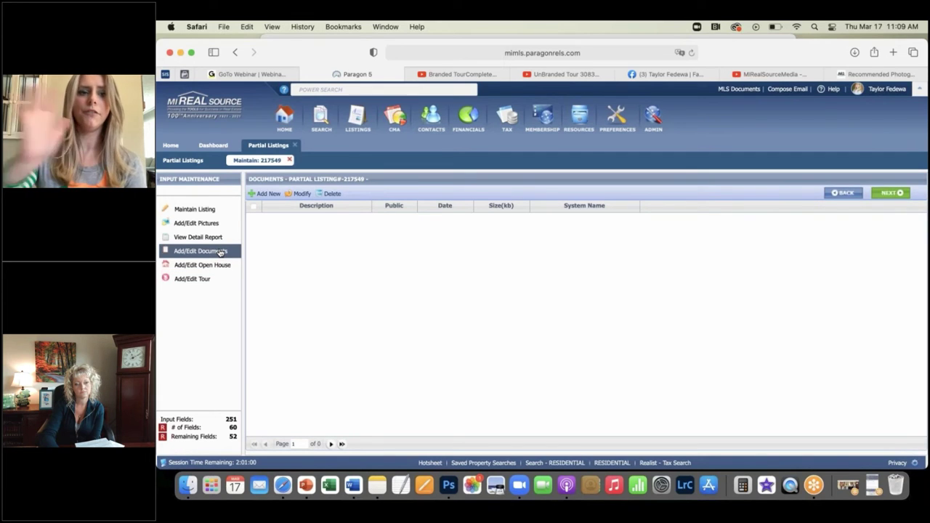
click(212, 242)
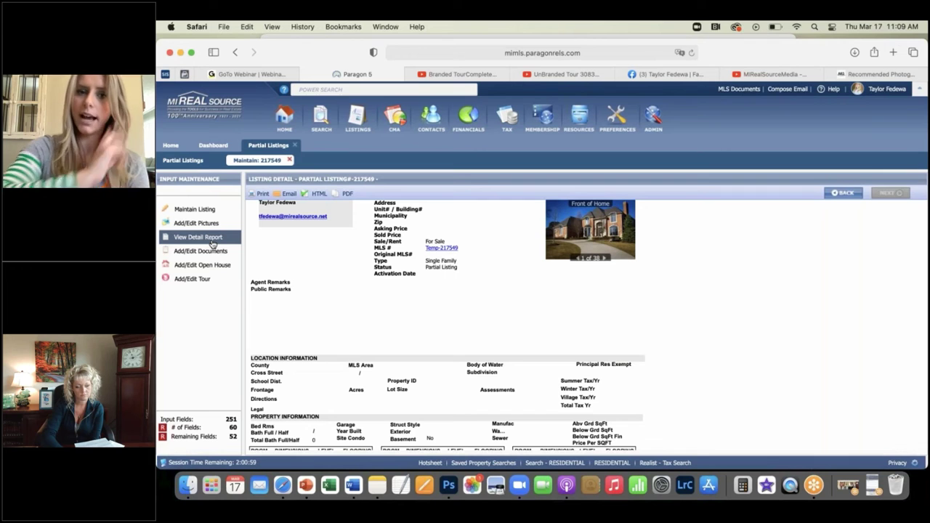
click(605, 222)
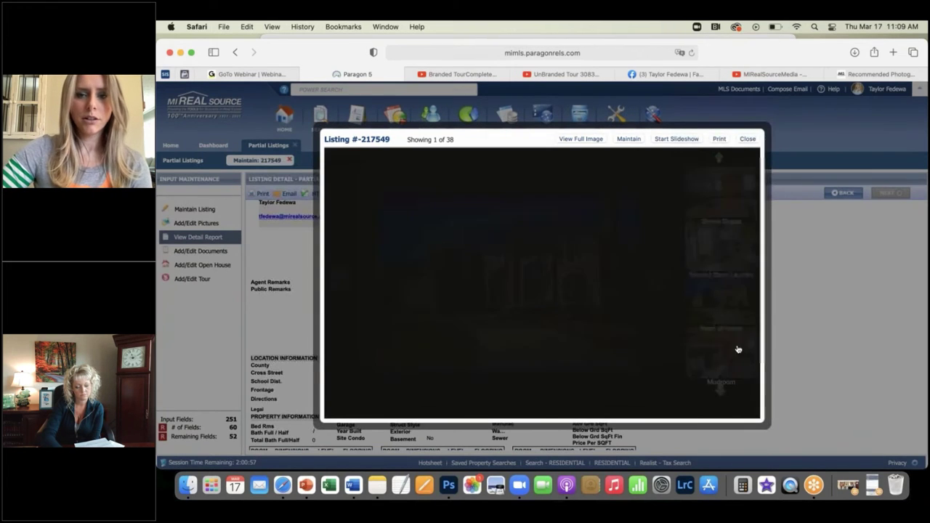
click(656, 279)
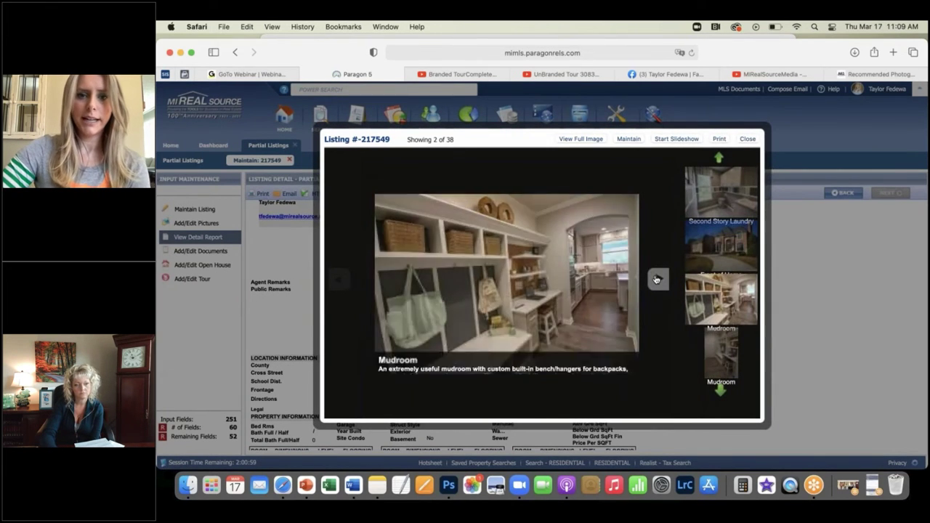
click(656, 279)
key(Escape)
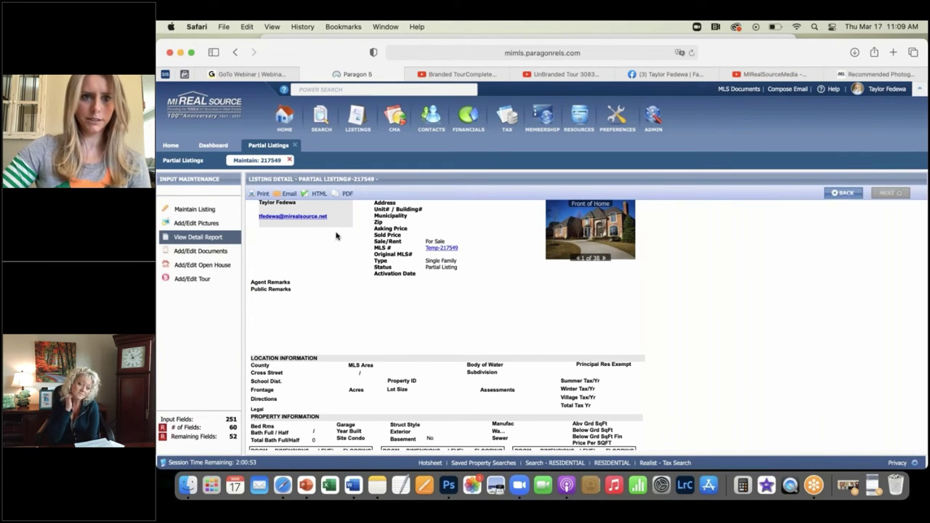
scroll(273, 255, up, 1)
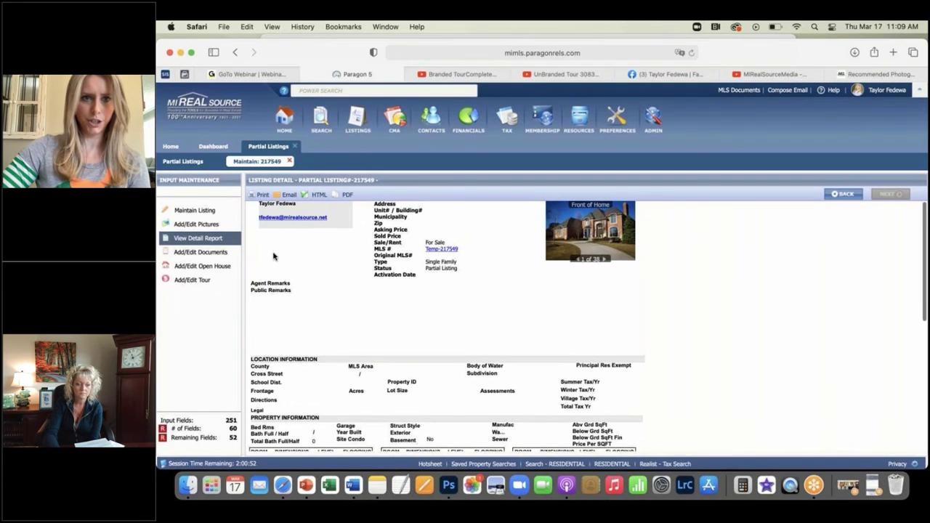
scroll(314, 254, down, 1)
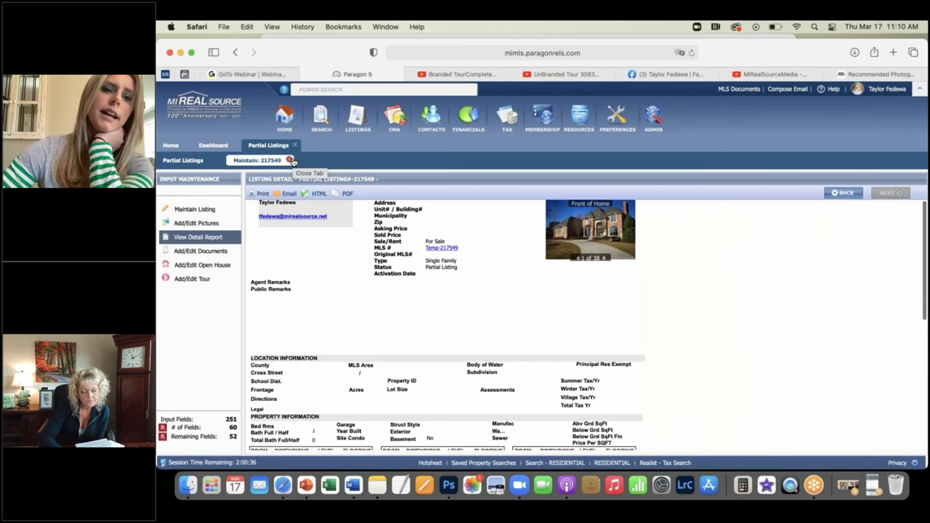
Close listing 217549 without saving, then close Partial Listings to reach the home page.
click(290, 160)
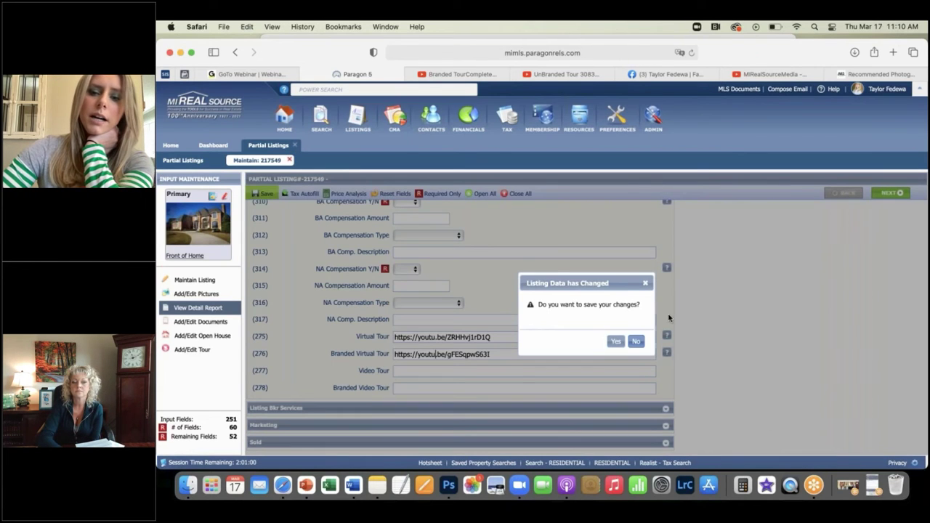
click(636, 341)
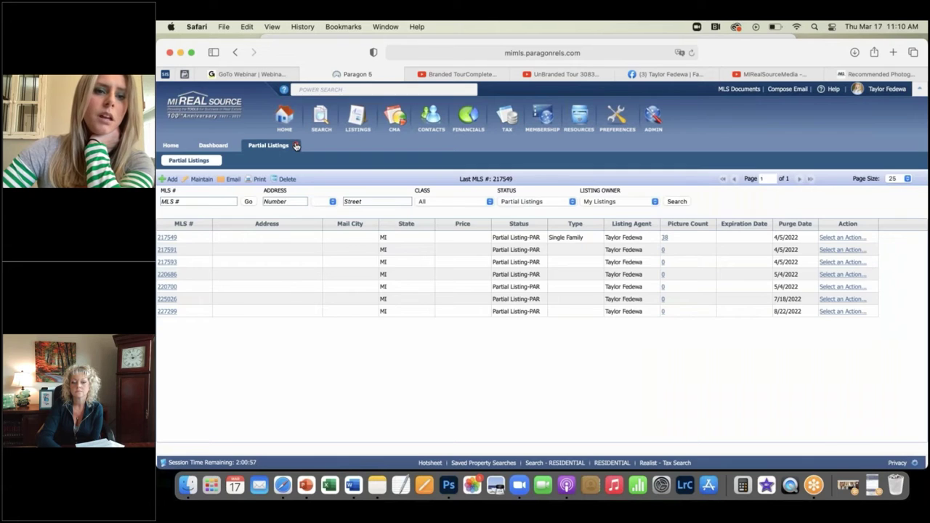
click(295, 145)
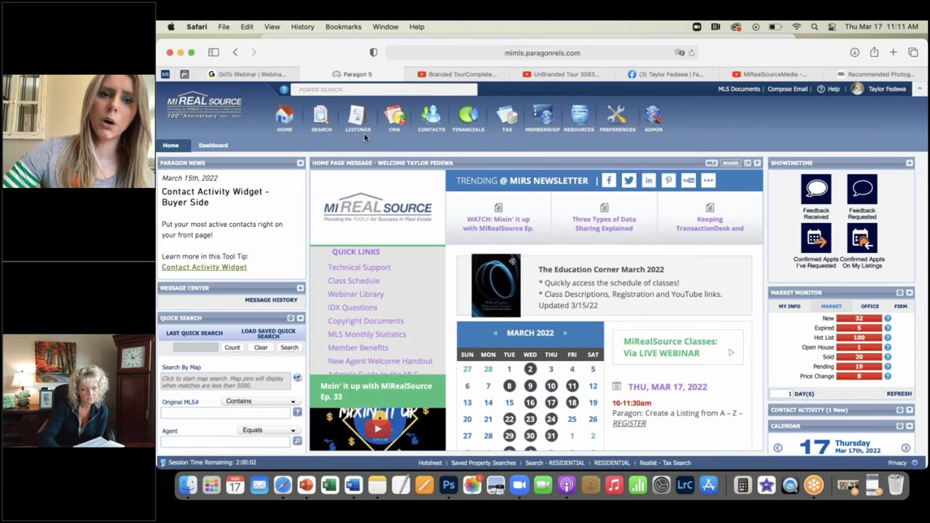
Select the MLS number in the listing note and paste it into Paragon's Power Search.
click(376, 486)
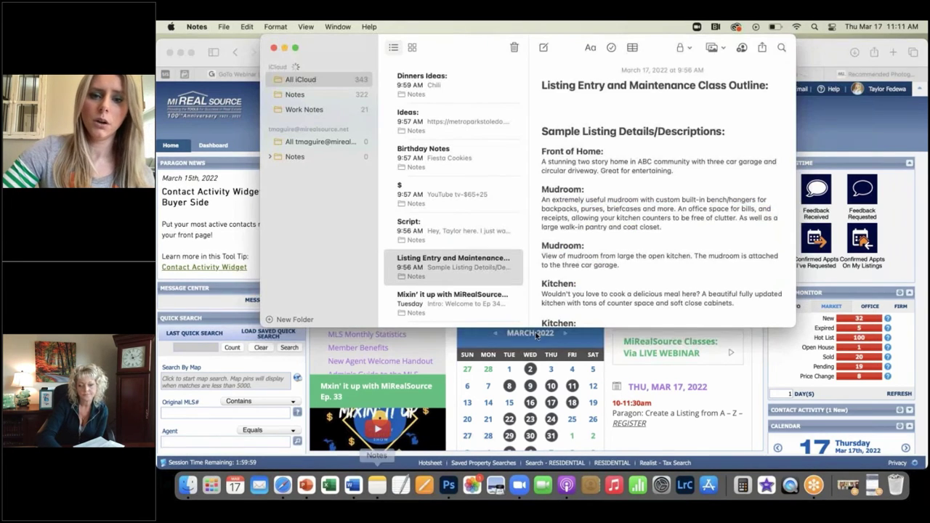
scroll(590, 288, down, 15)
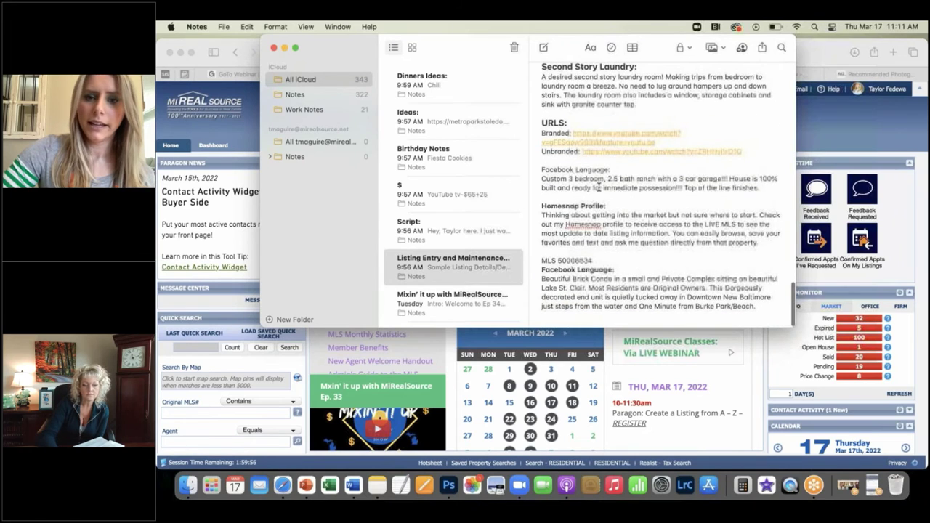
double_click(561, 260)
key(super+c)
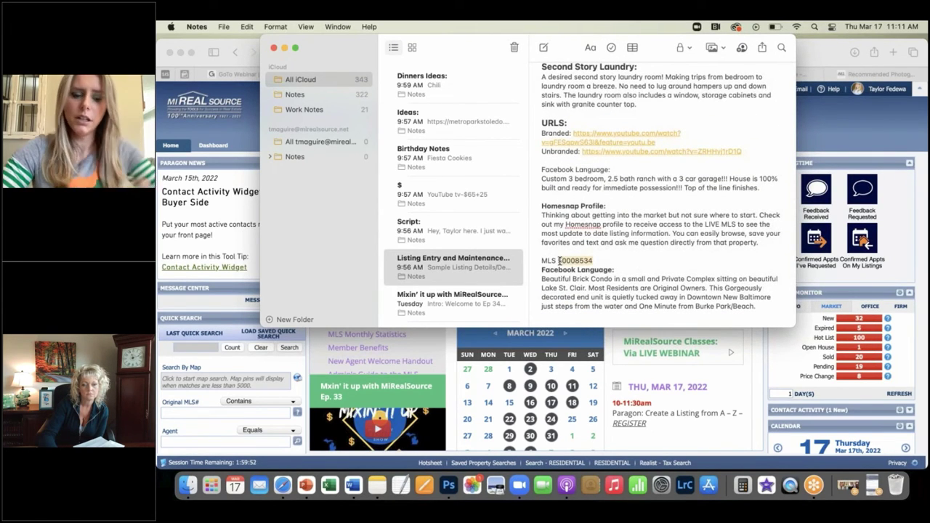
click(217, 126)
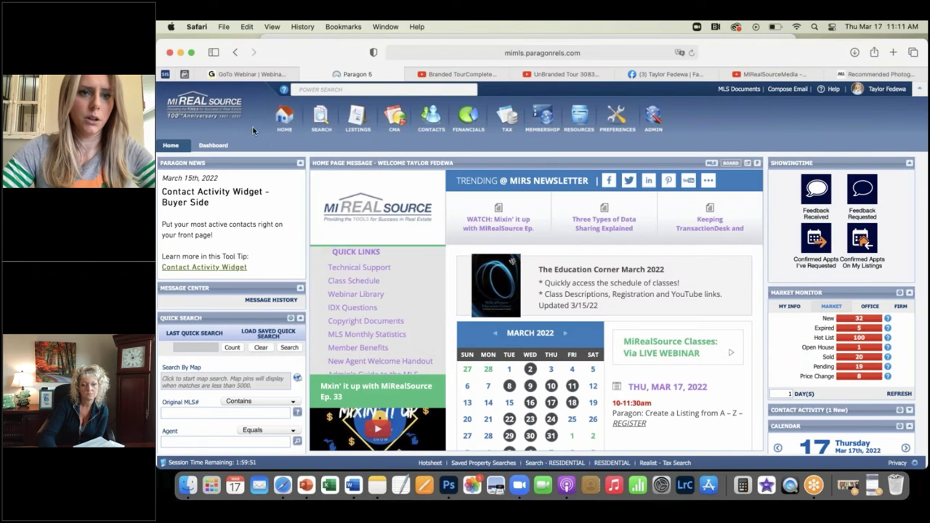
click(362, 89)
key(super+v)
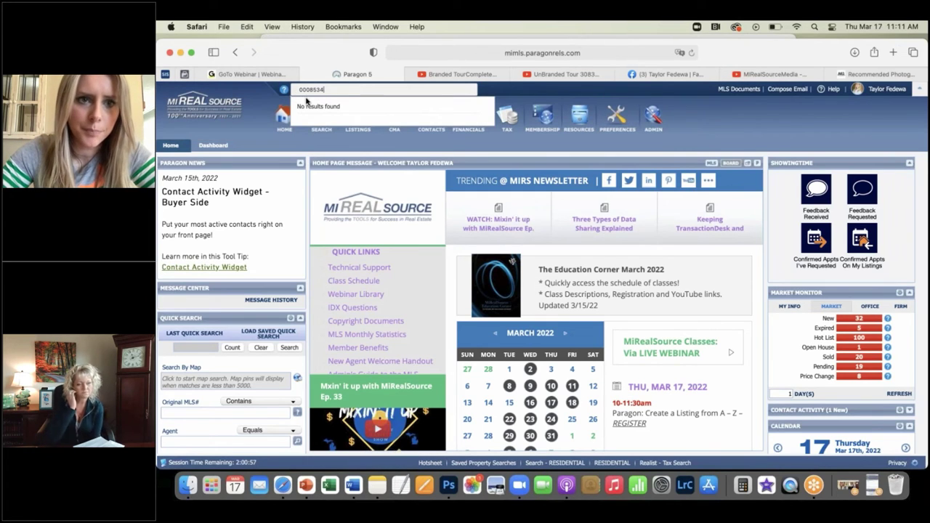
click(300, 89)
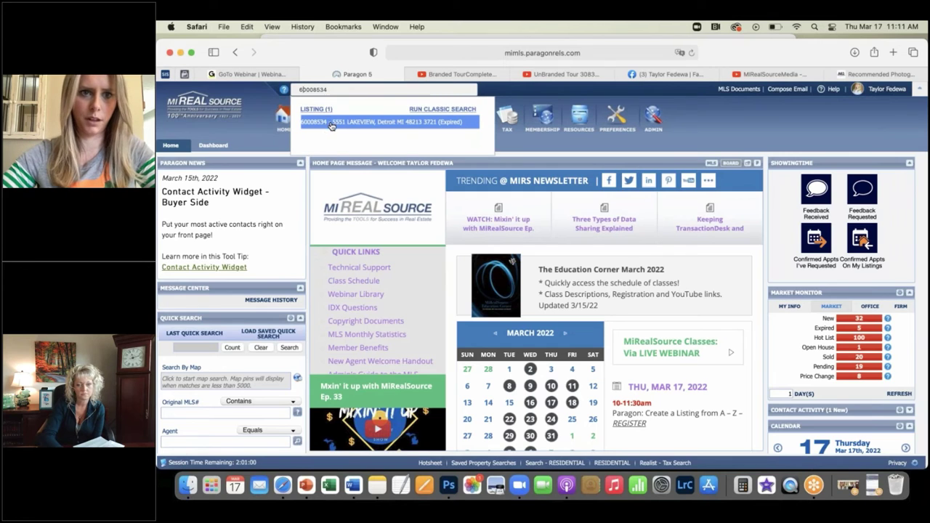
Recopy the full MLS number 50008534, search it, and open the closed condo listing.
click(378, 486)
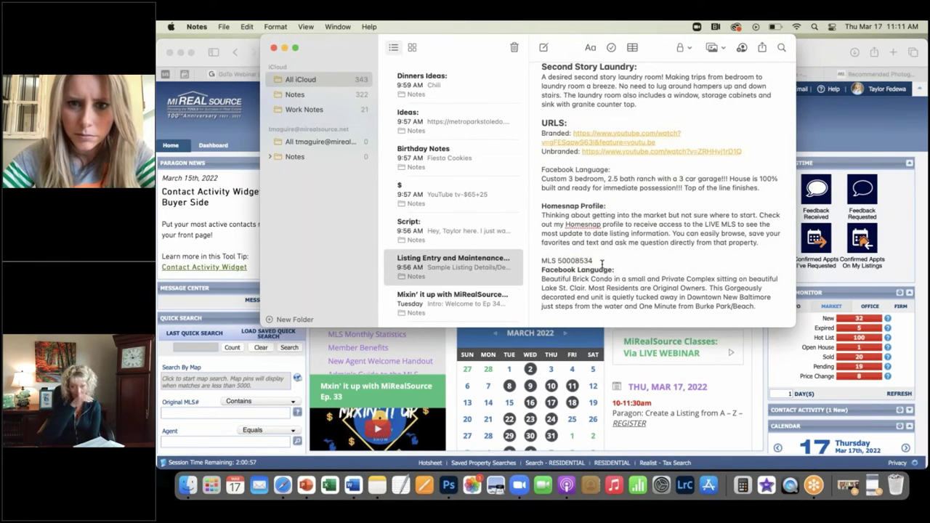
drag(601, 260, 557, 260)
key(super+c)
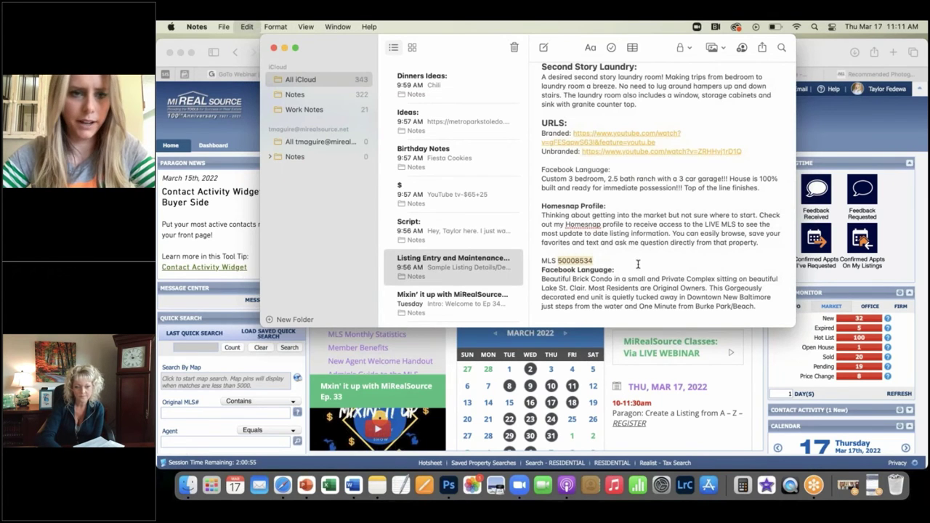
key(super+Tab)
click(322, 88)
key(super+v)
key(Return)
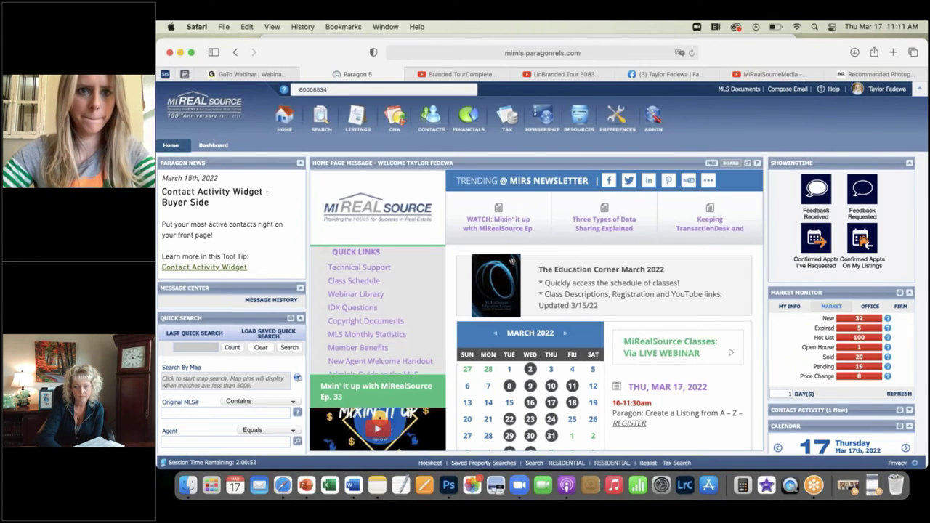
double_click(324, 90)
key(super+v)
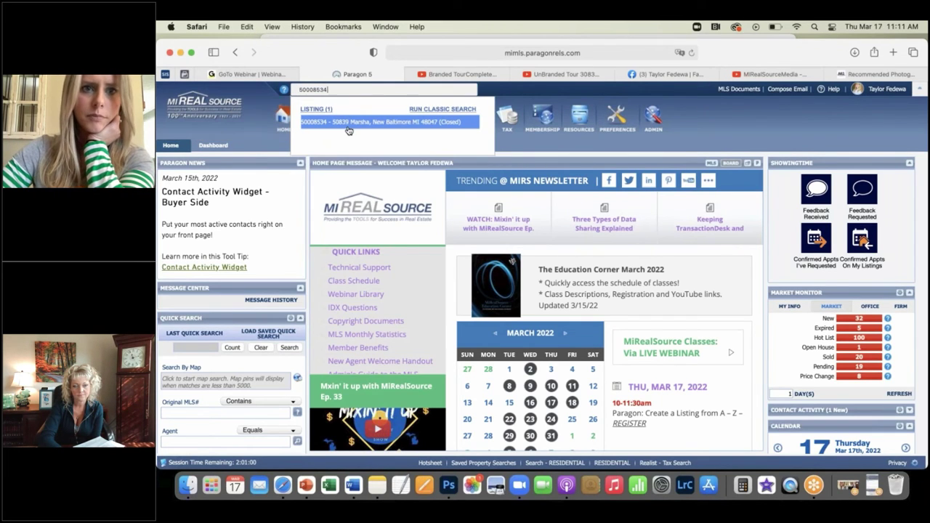
click(348, 123)
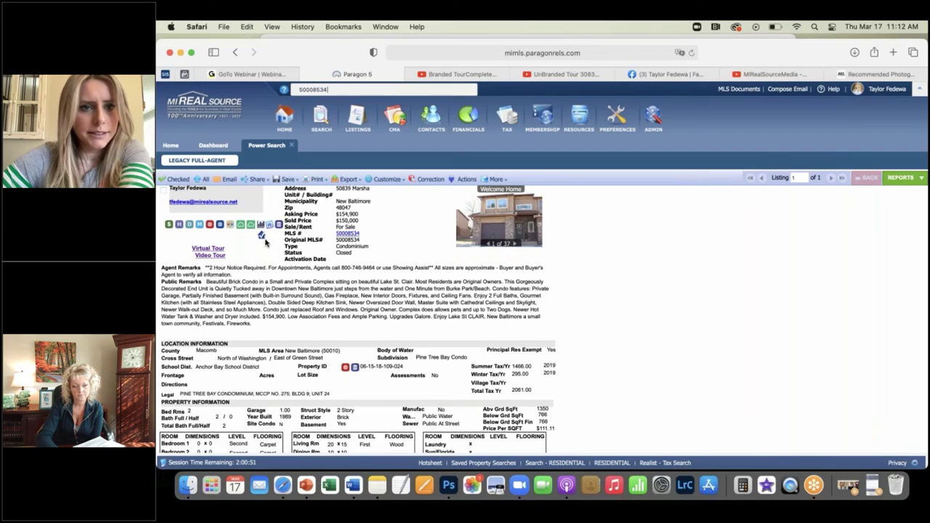
Open the condo's single-property website, which shows 'Property Not Found', then return to Paragon Home.
click(262, 240)
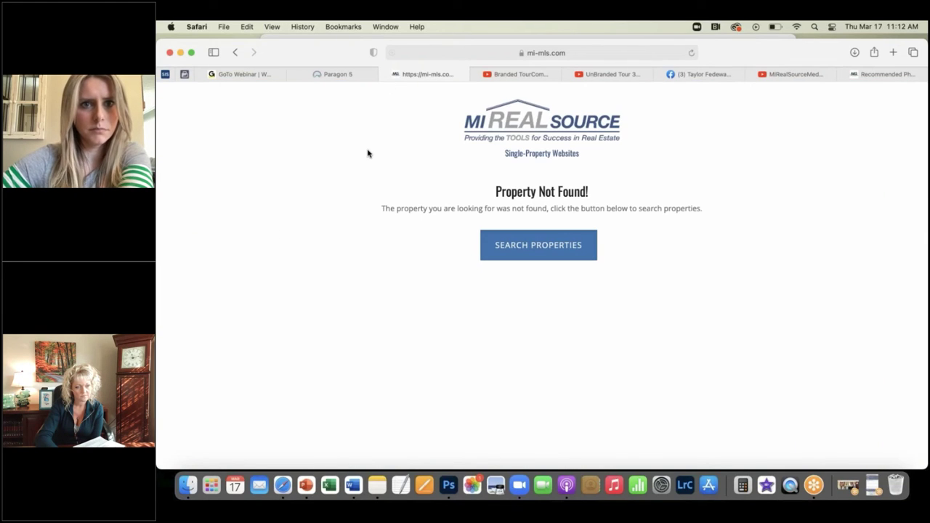
click(363, 77)
click(413, 75)
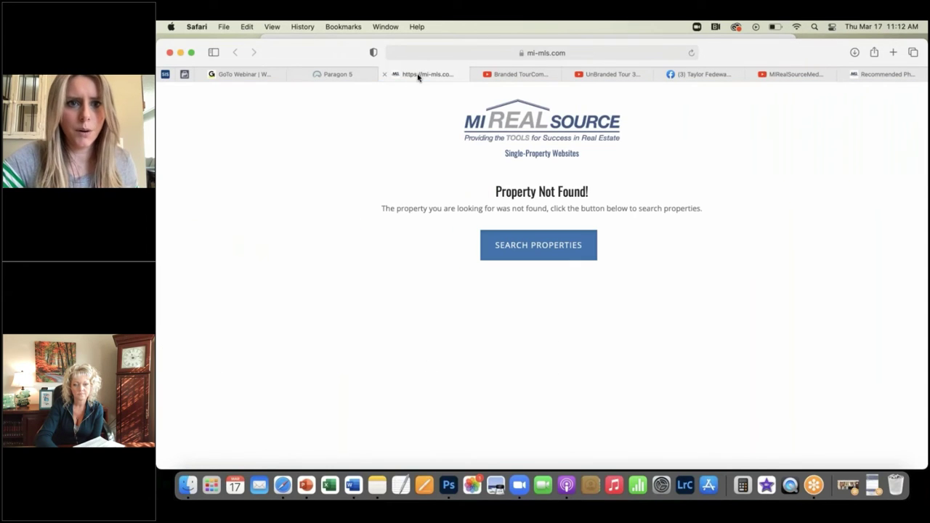
click(342, 76)
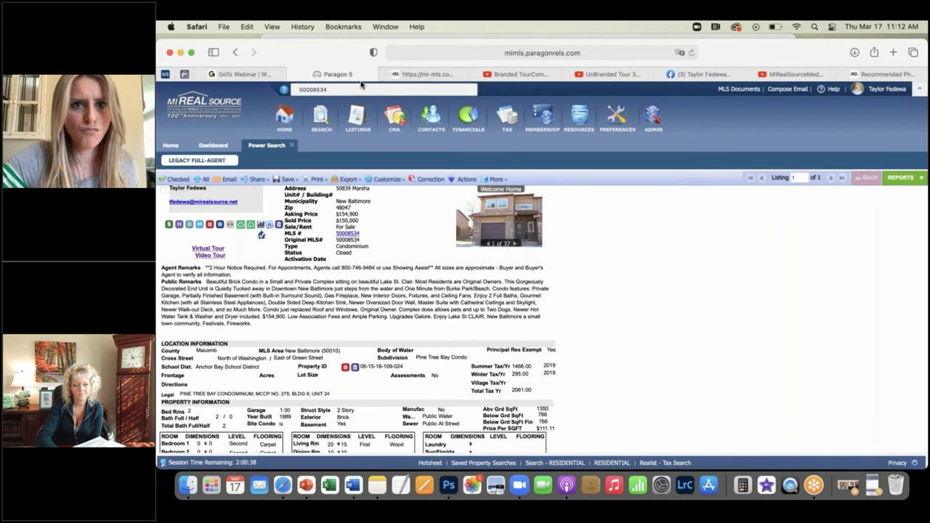
click(441, 75)
click(353, 75)
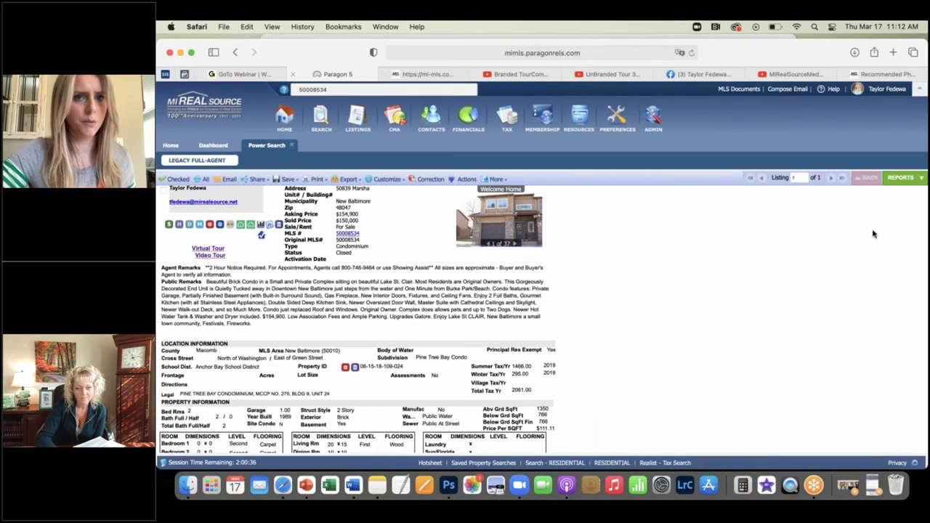
click(171, 145)
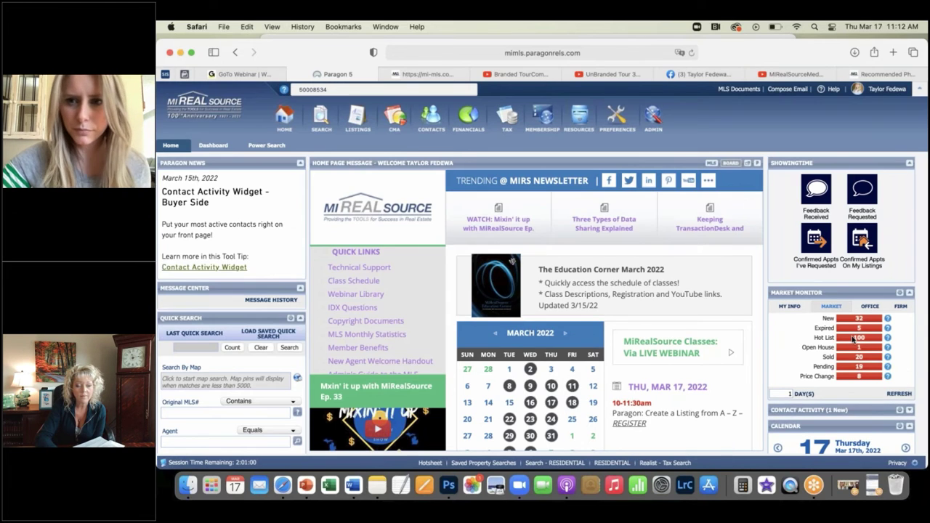
double_click(317, 89)
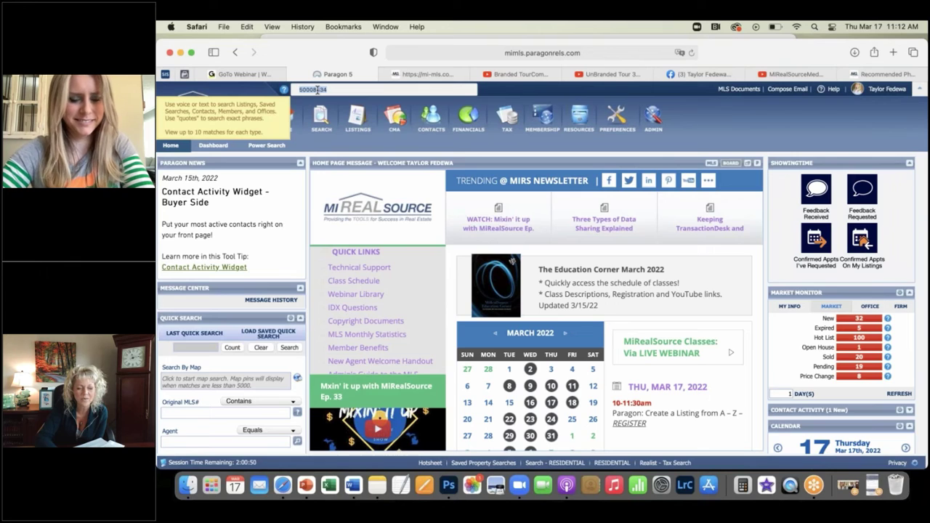
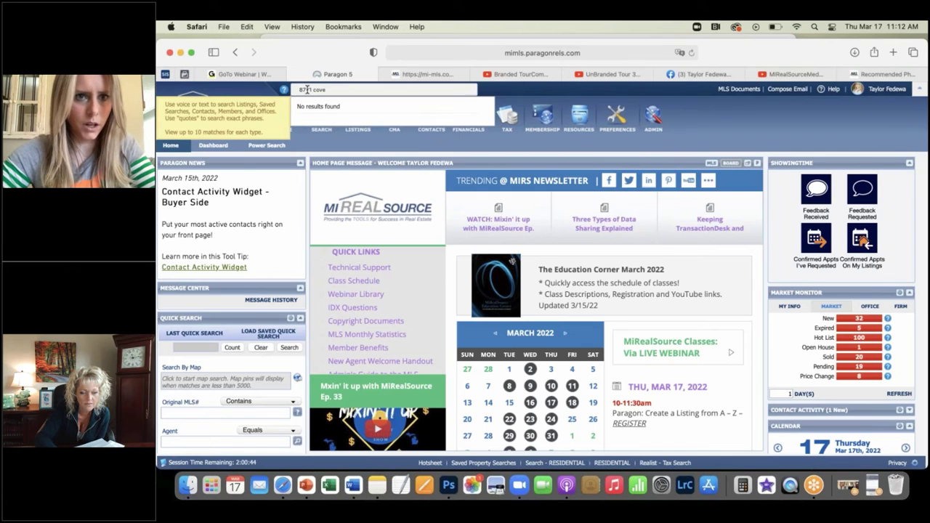
key(super+a)
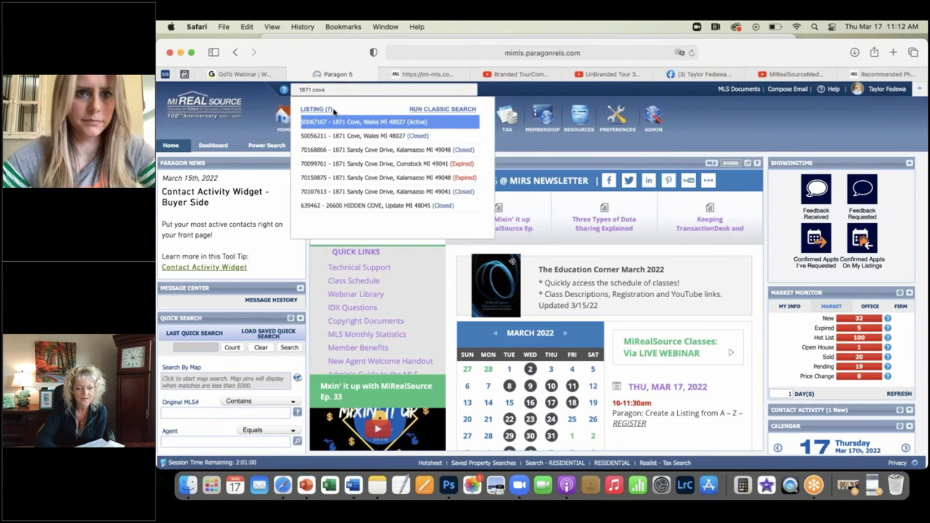
click(321, 125)
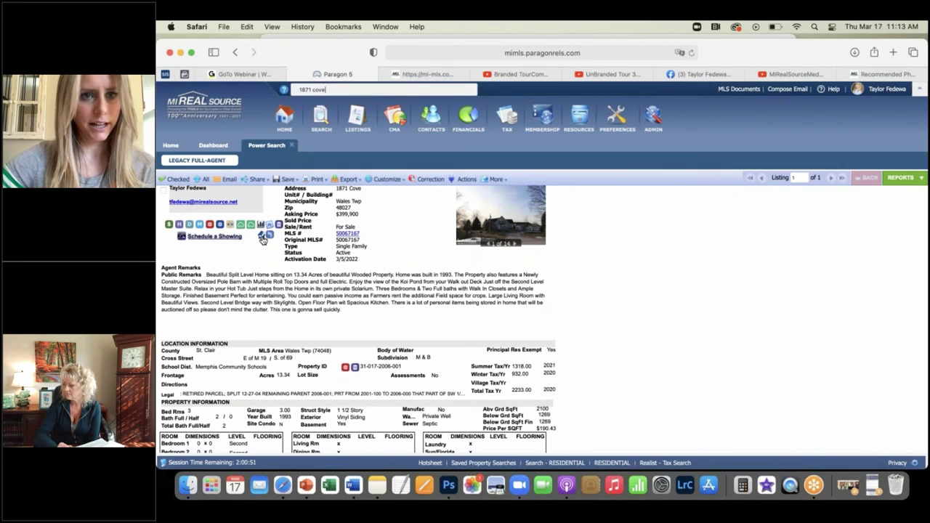
click(263, 239)
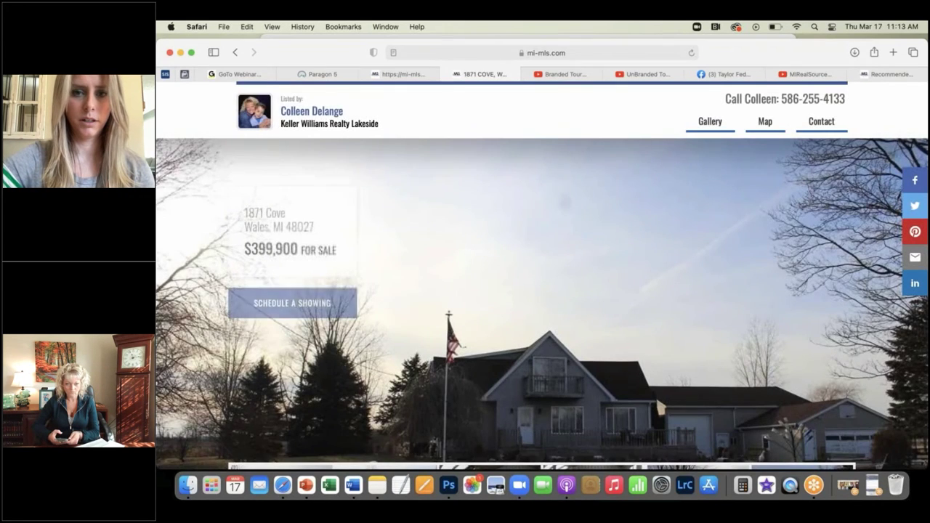
scroll(542, 276, down, 5)
scroll(280, 189, up, 4)
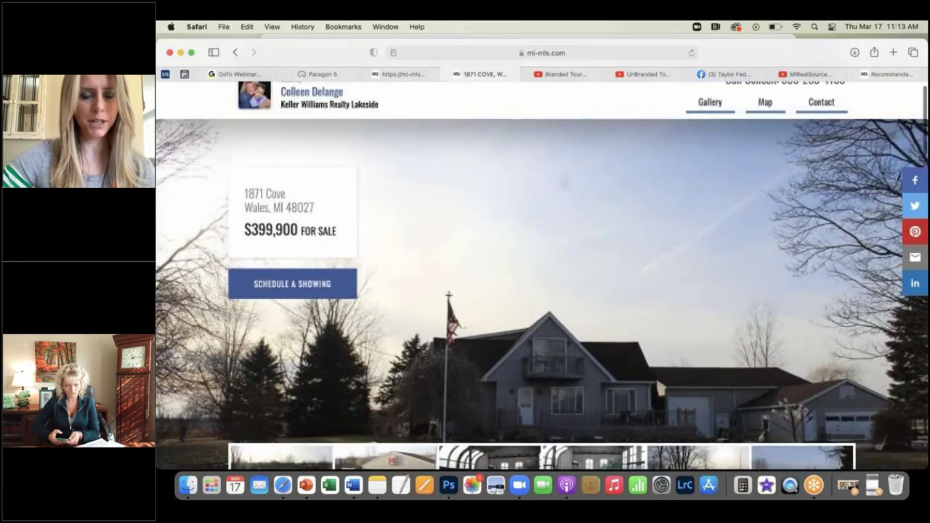
scroll(281, 189, up, 1)
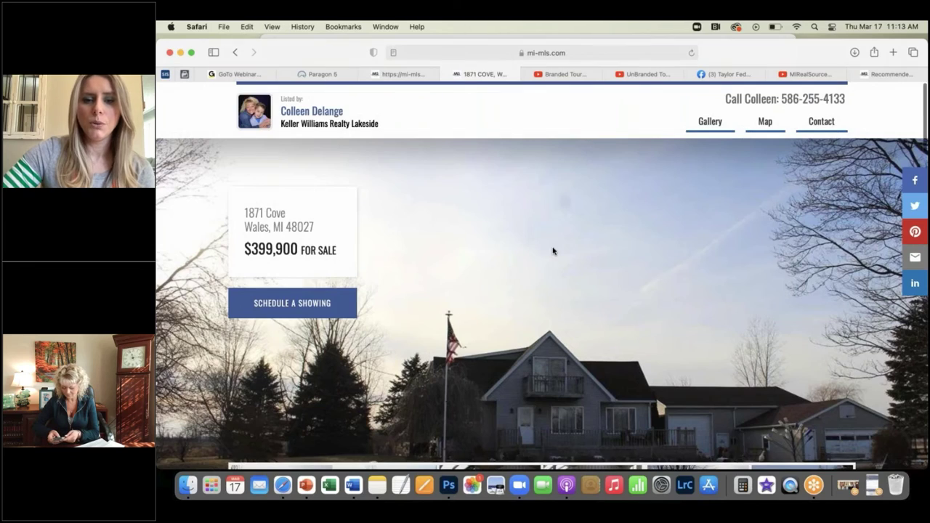
scroll(552, 251, down, 5)
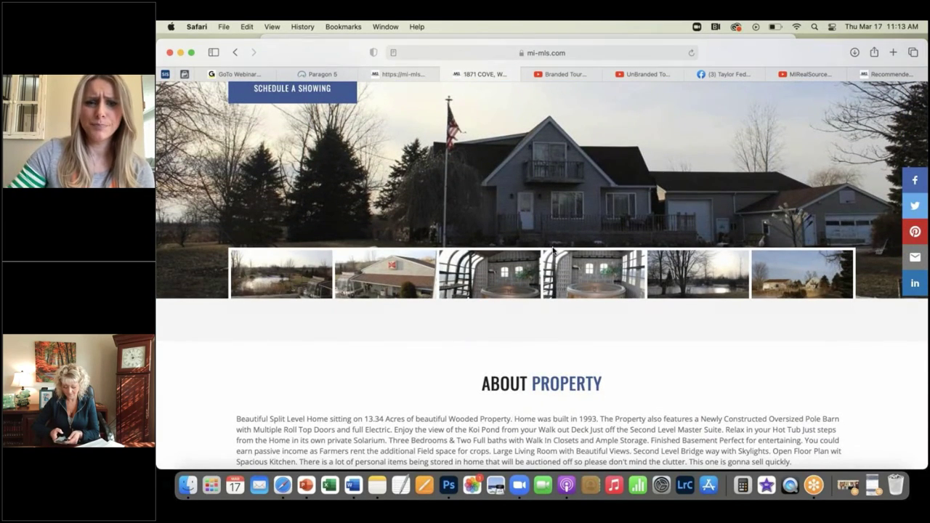
scroll(553, 250, down, 3)
scroll(553, 250, down, 3)
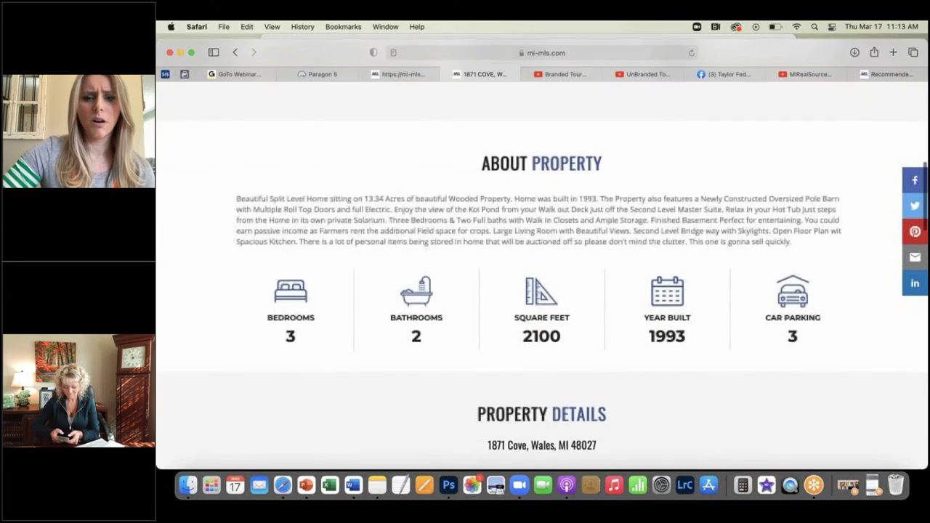
scroll(555, 235, down, 2)
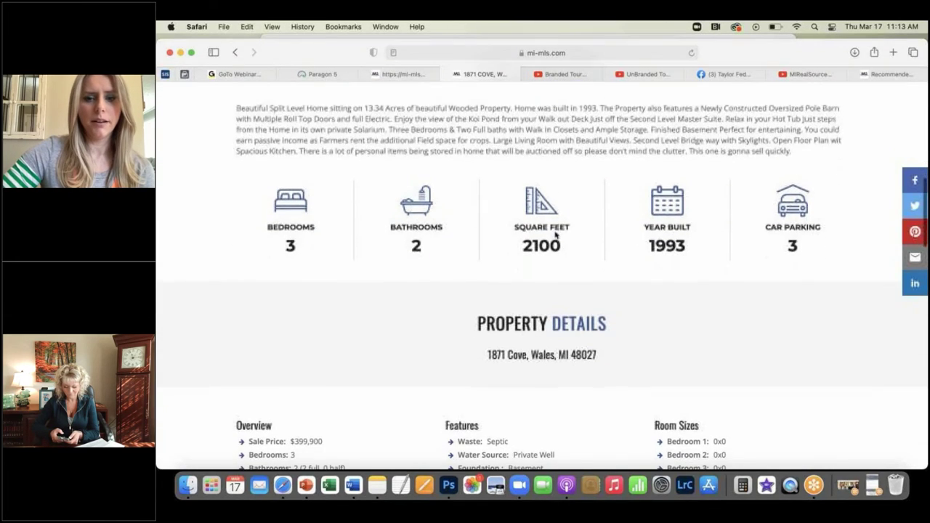
scroll(554, 232, down, 2)
scroll(554, 232, down, 2)
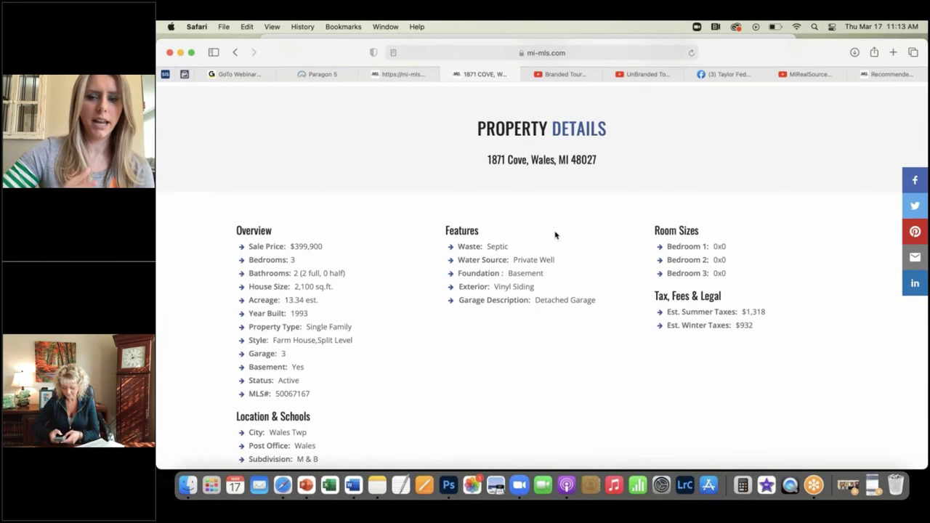
scroll(531, 197, down, 2)
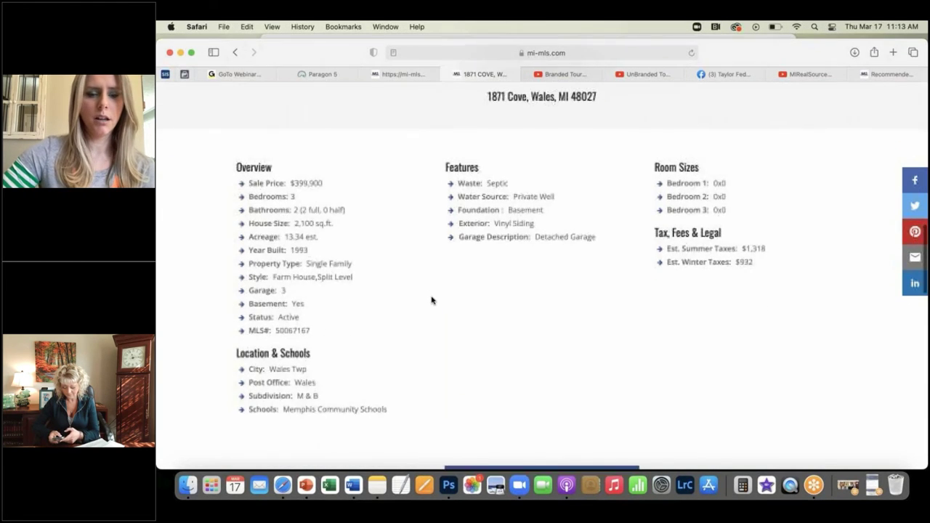
scroll(431, 300, down, 4)
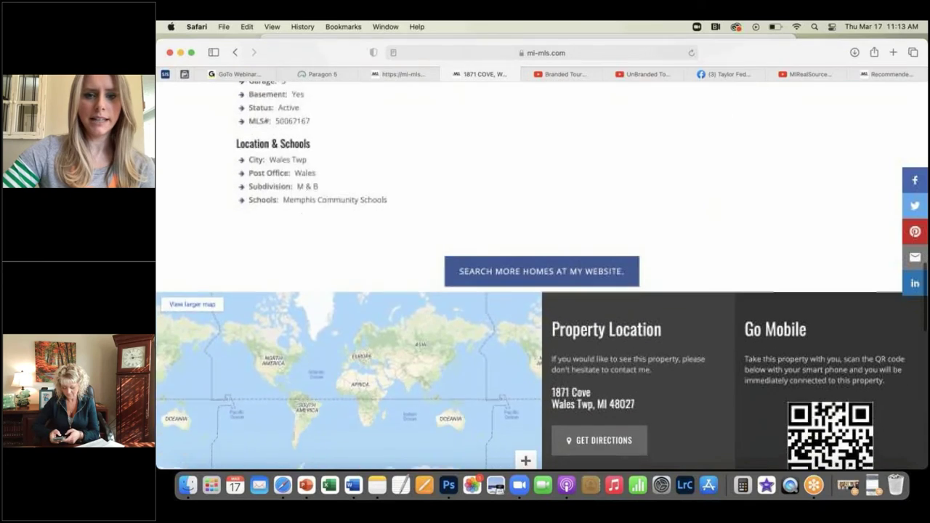
scroll(433, 295, down, 3)
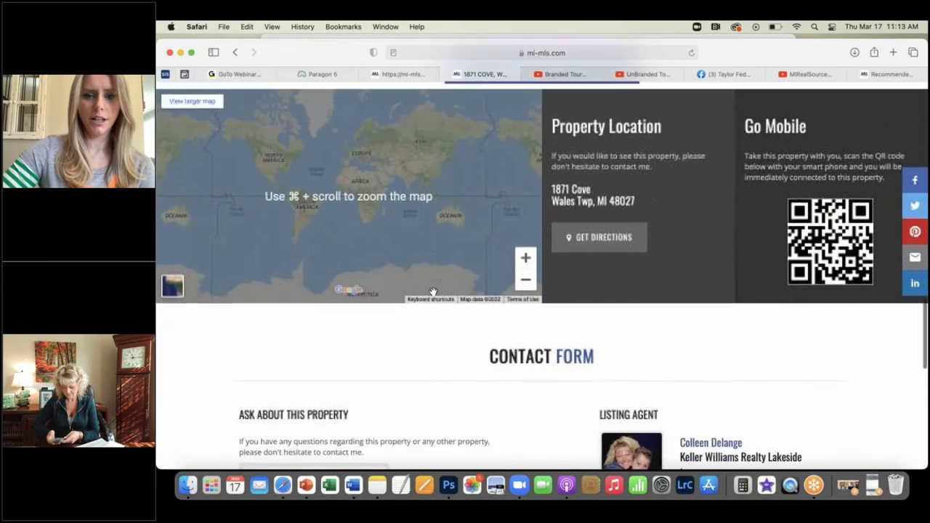
scroll(433, 295, down, 3)
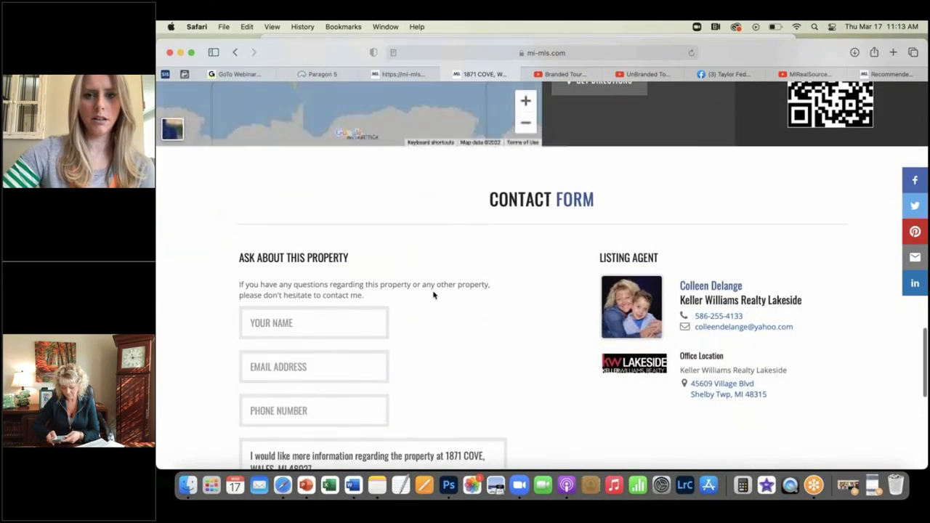
scroll(433, 295, down, 2)
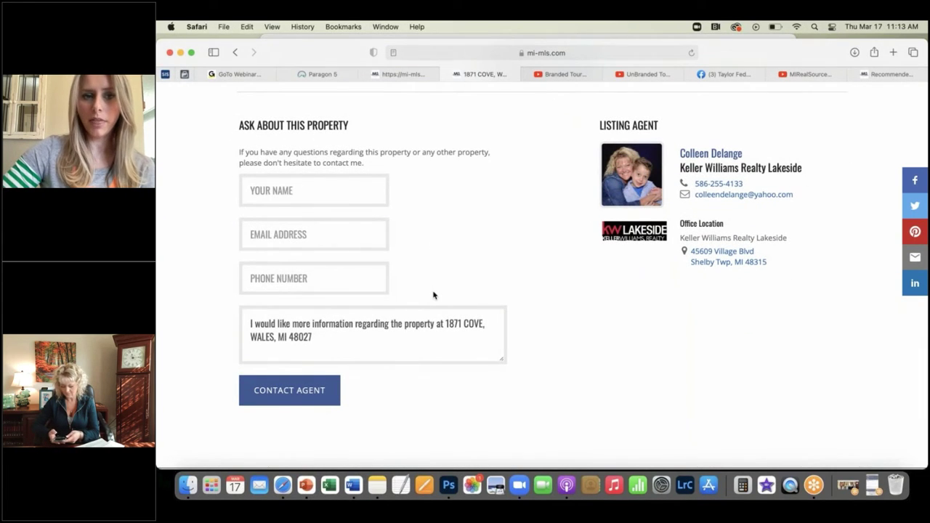
scroll(438, 250, down, 3)
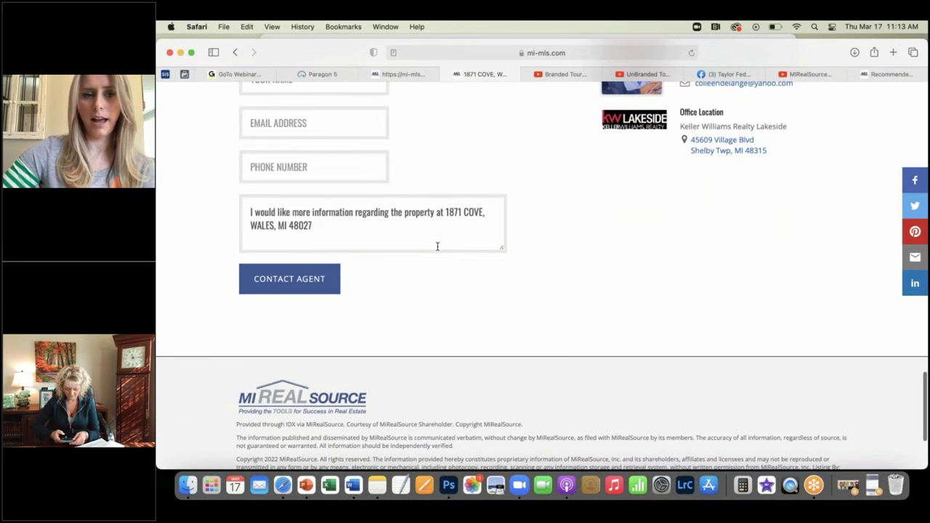
scroll(438, 247, down, 4)
scroll(437, 247, up, 4)
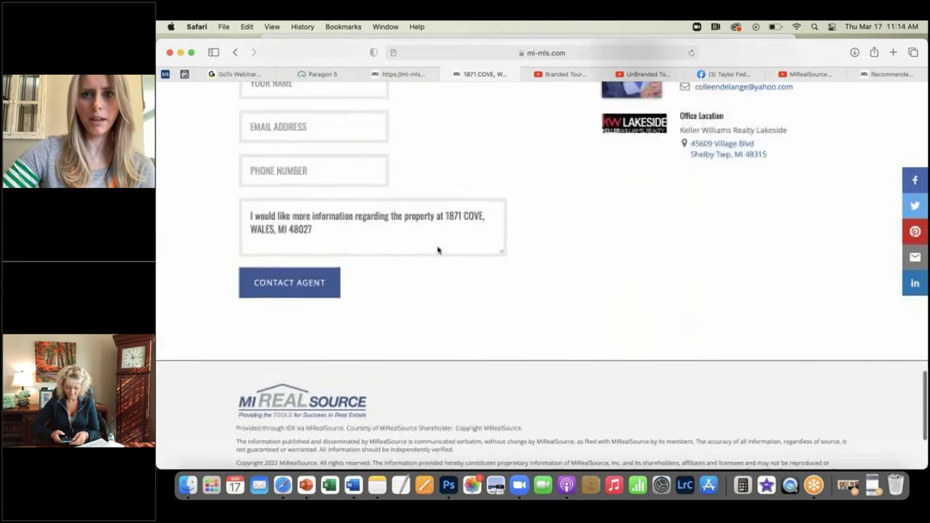
scroll(437, 250, up, 10)
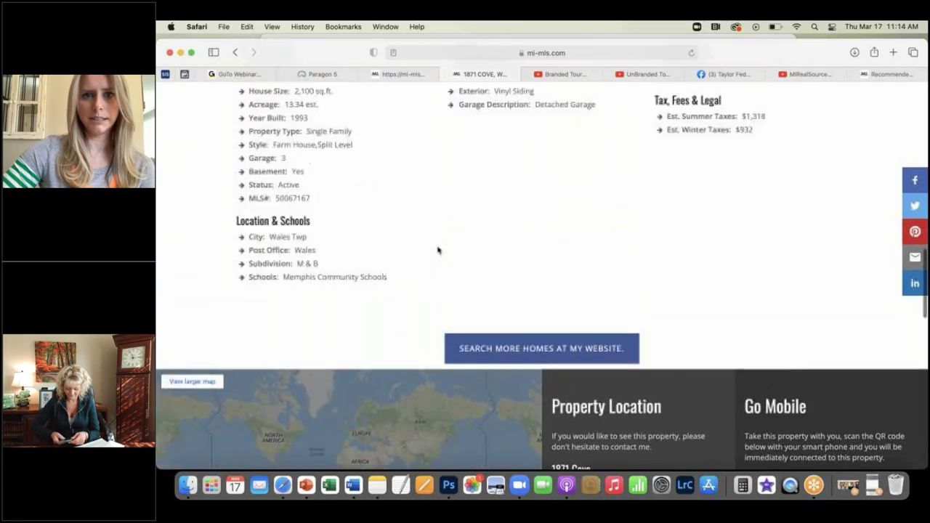
scroll(438, 250, up, 12)
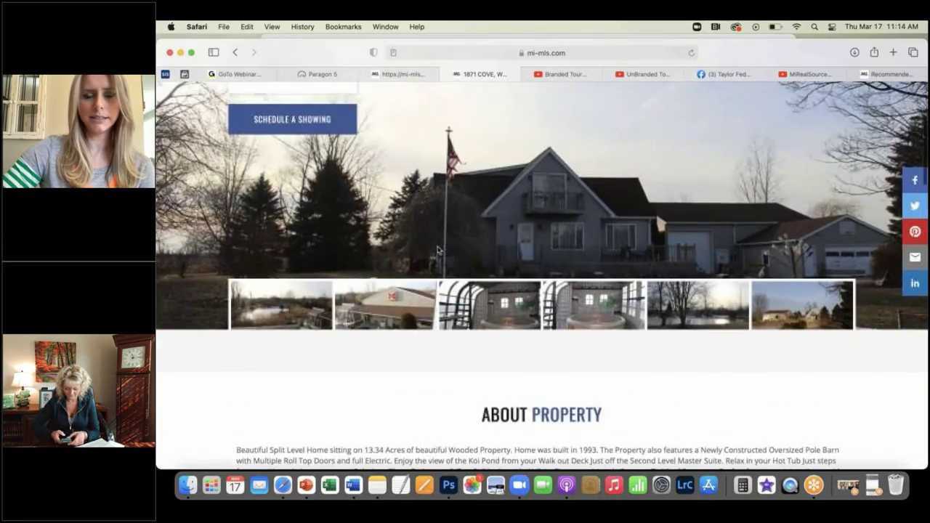
scroll(437, 250, up, 4)
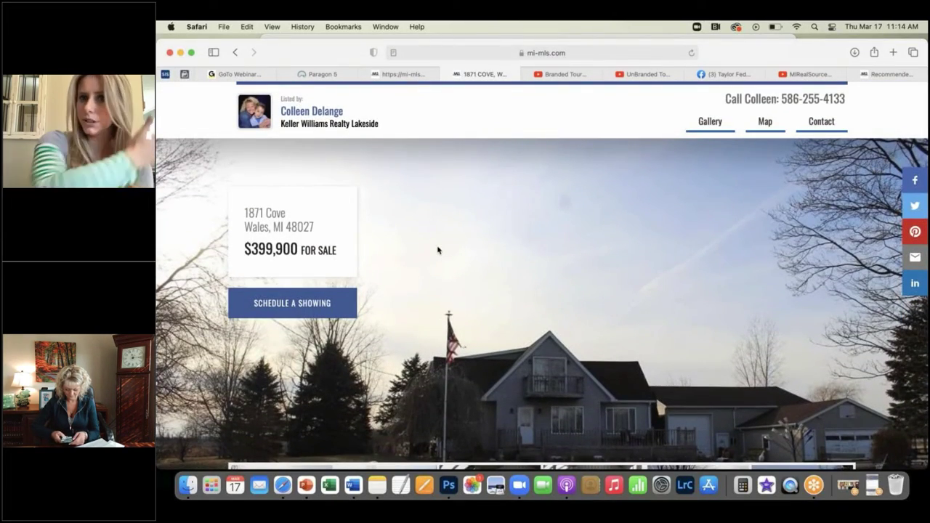
click(701, 121)
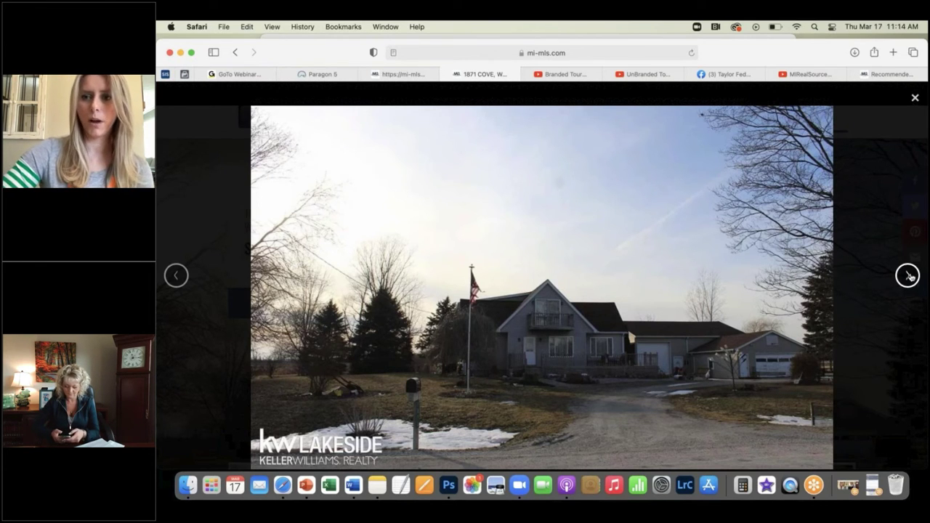
click(908, 275)
click(907, 276)
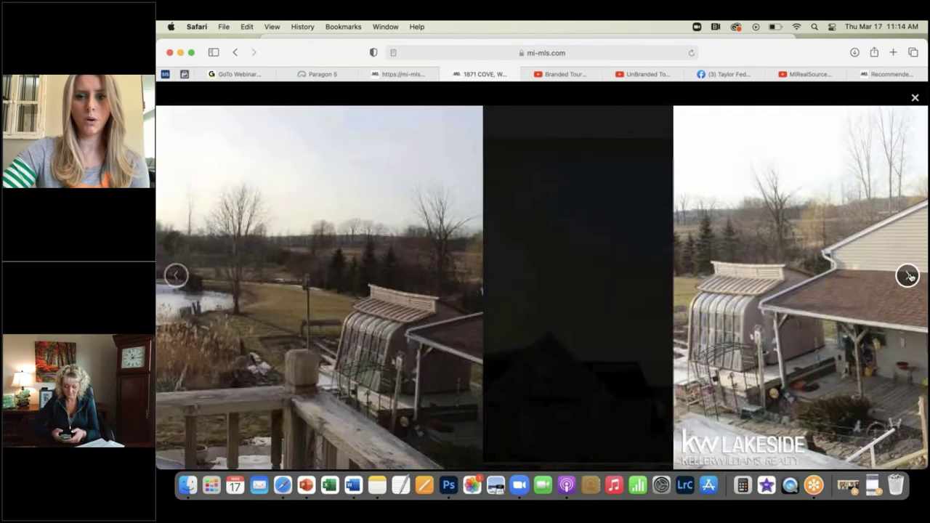
click(907, 275)
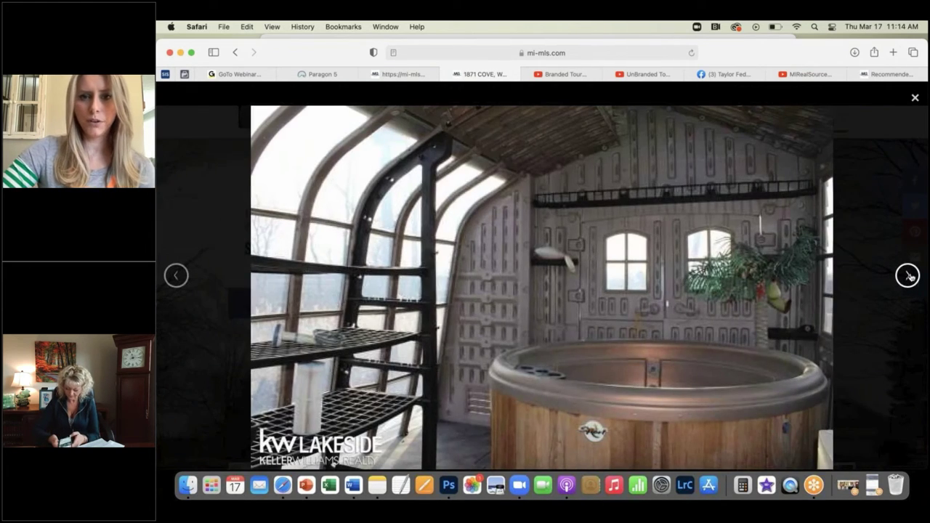
click(908, 276)
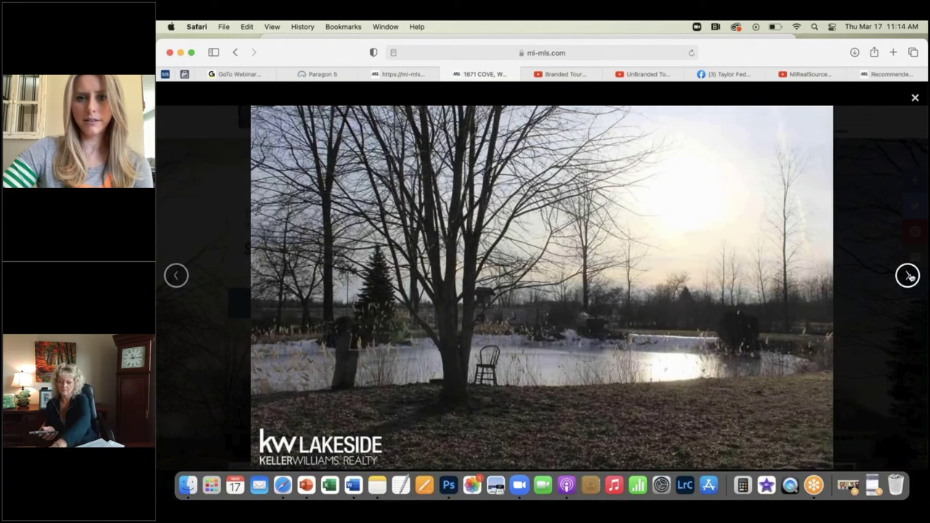
click(907, 276)
click(908, 275)
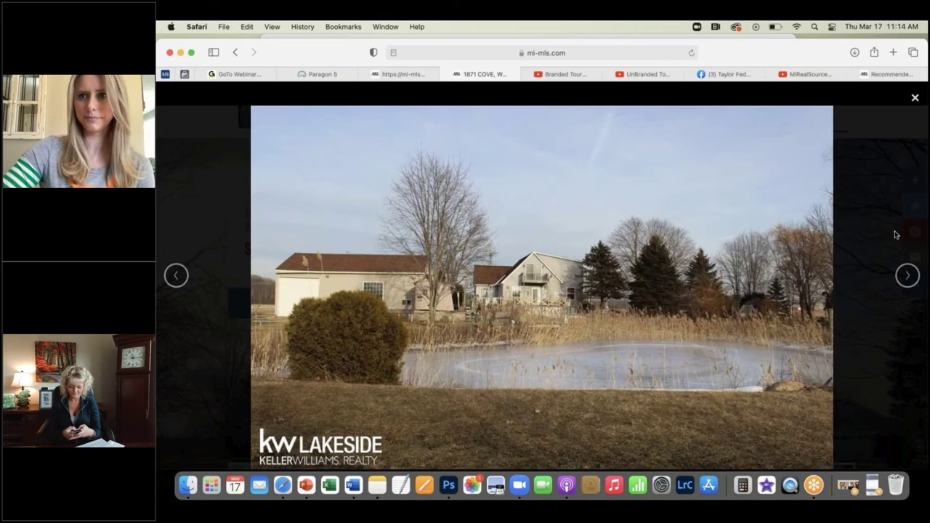
click(910, 273)
click(911, 273)
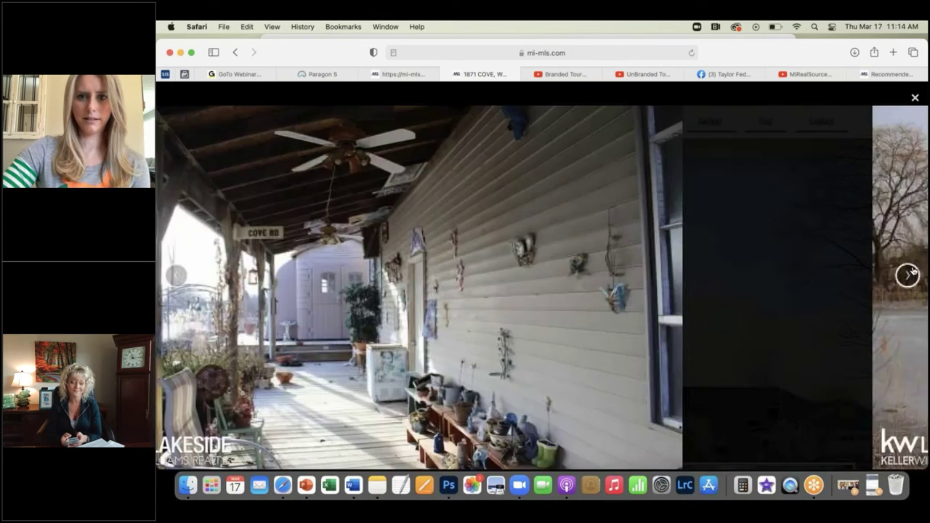
click(914, 100)
scroll(581, 264, down, 2)
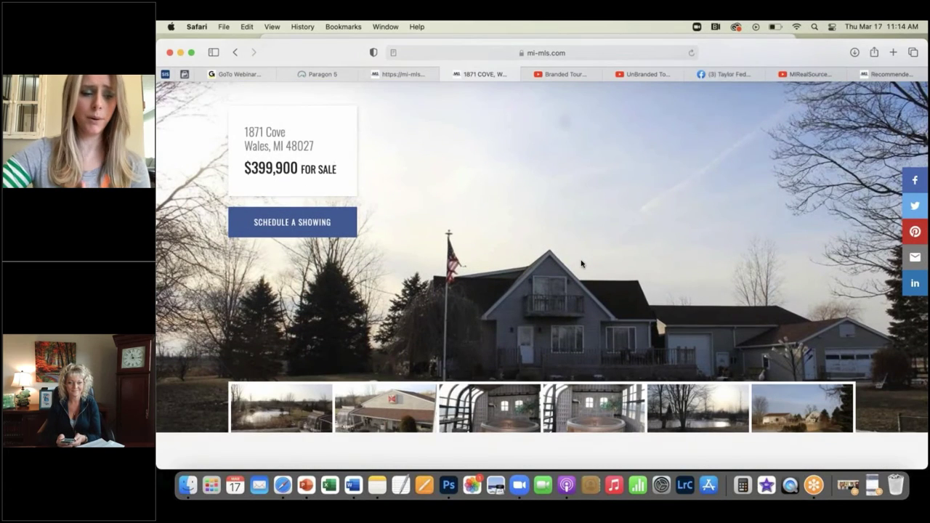
scroll(581, 264, down, 1)
scroll(580, 250, up, 3)
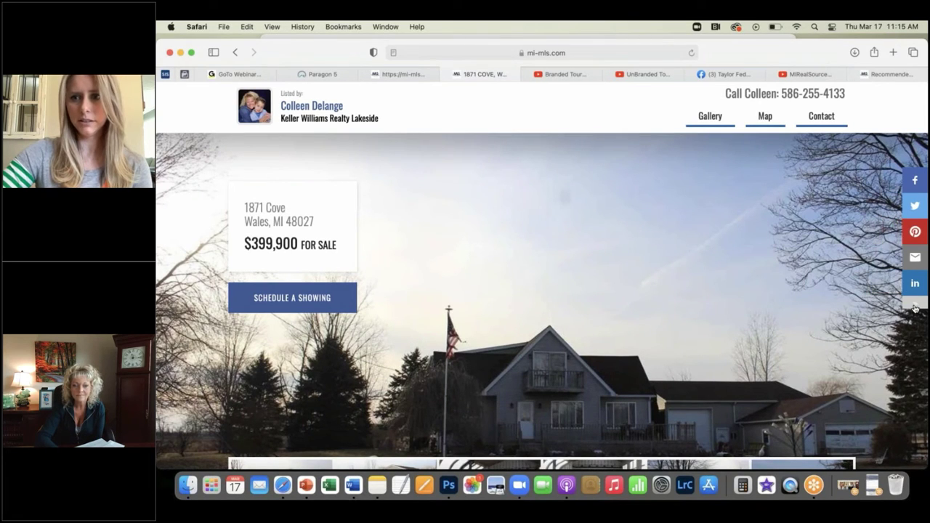
click(918, 182)
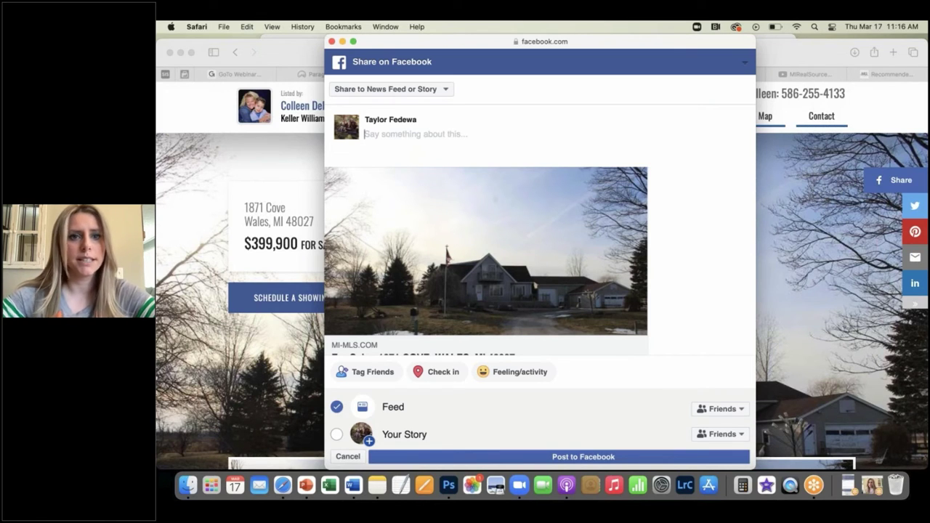
click(428, 94)
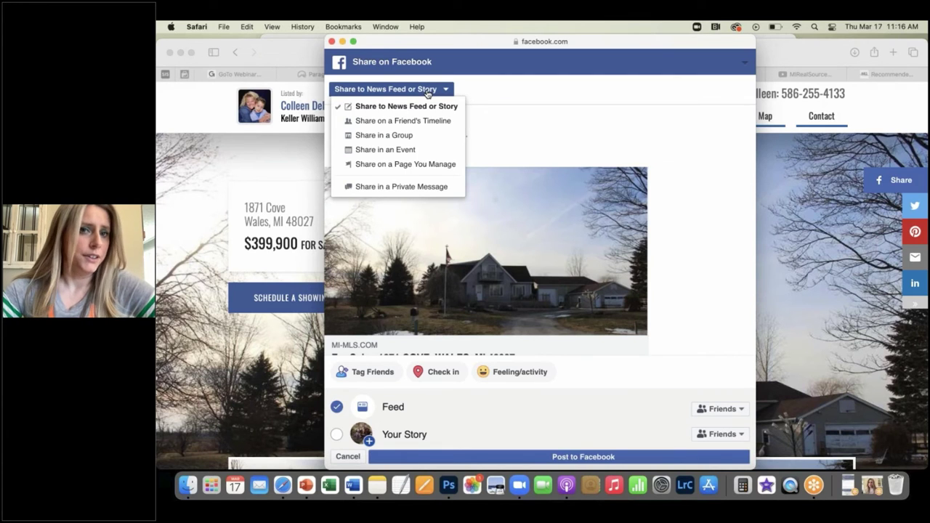
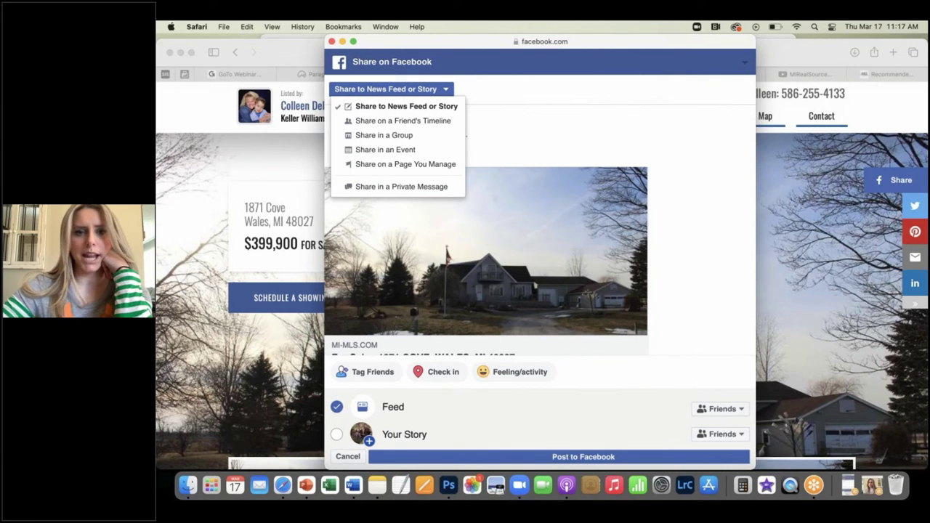
click(595, 133)
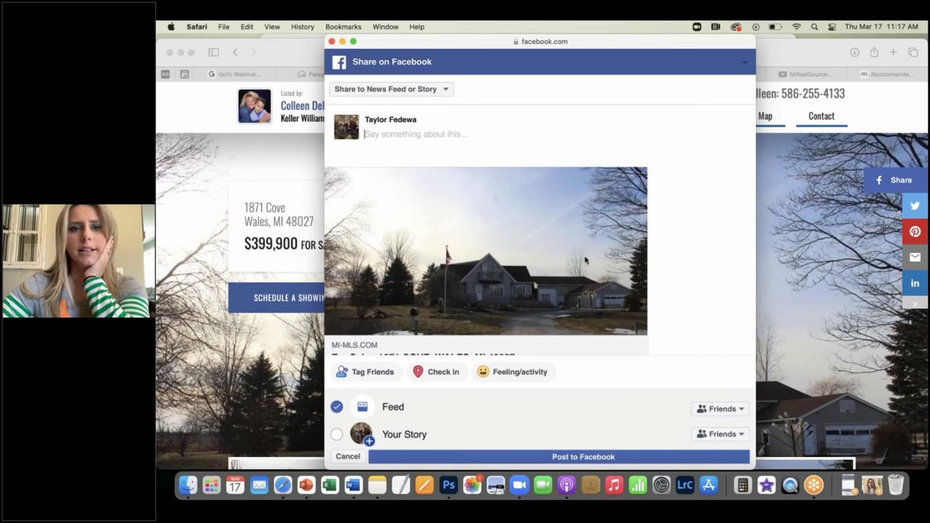
click(723, 438)
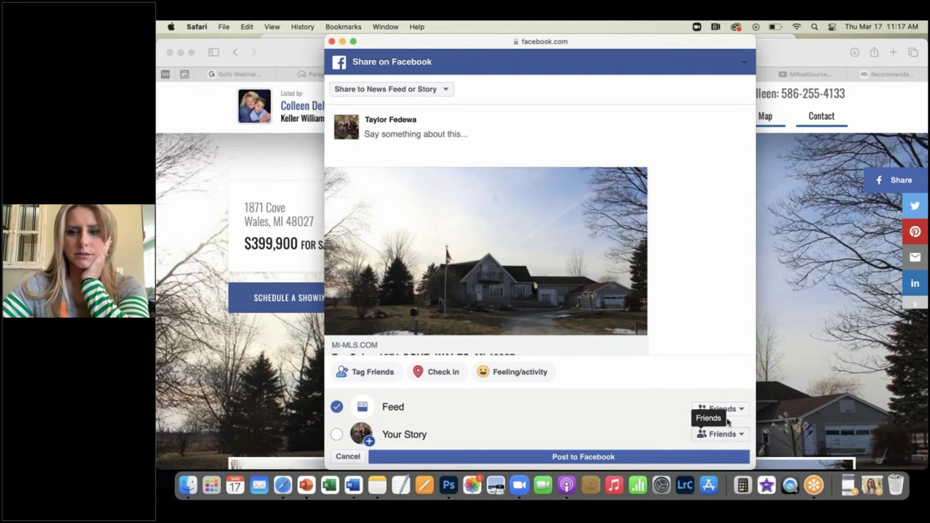
click(729, 411)
click(703, 365)
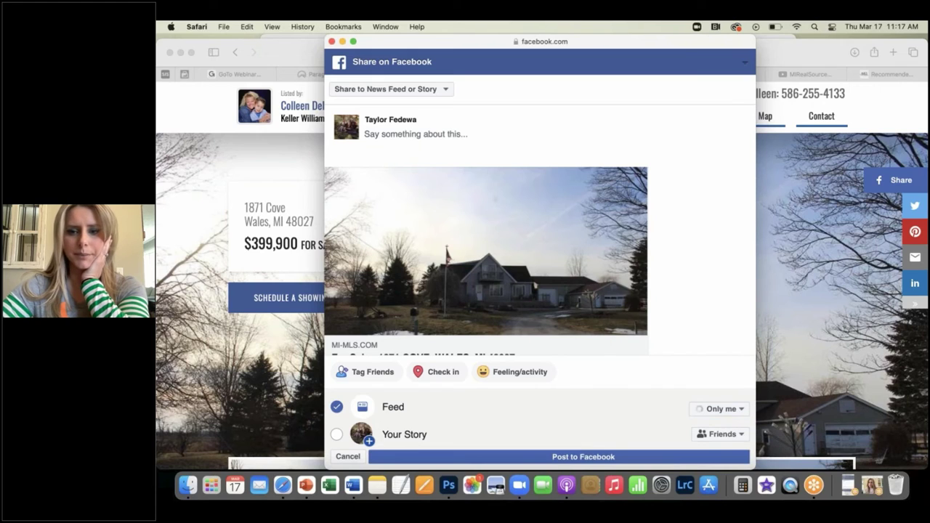
click(569, 458)
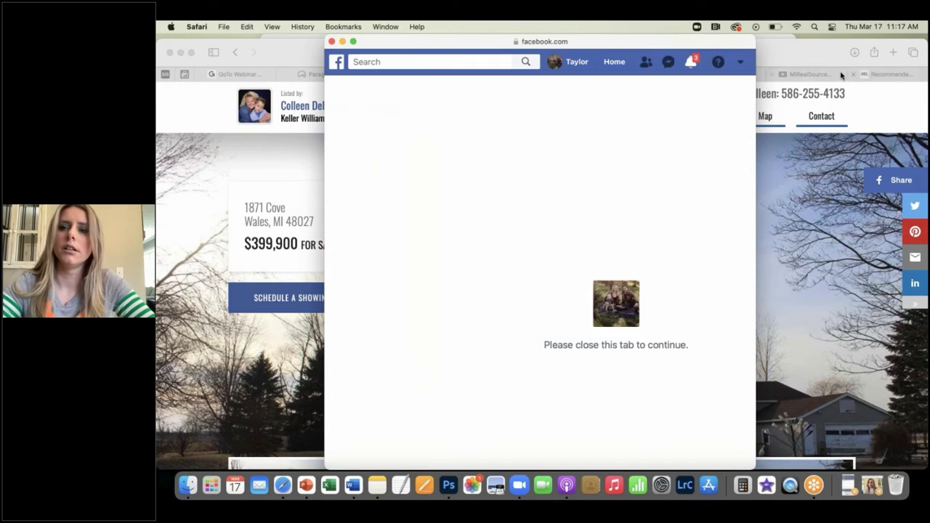
key(super+w)
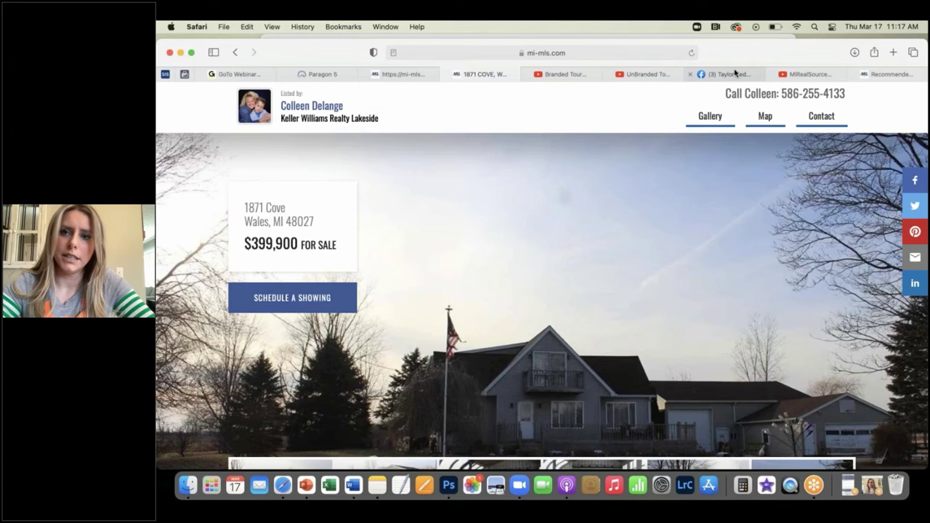
click(734, 72)
scroll(551, 311, down, 2)
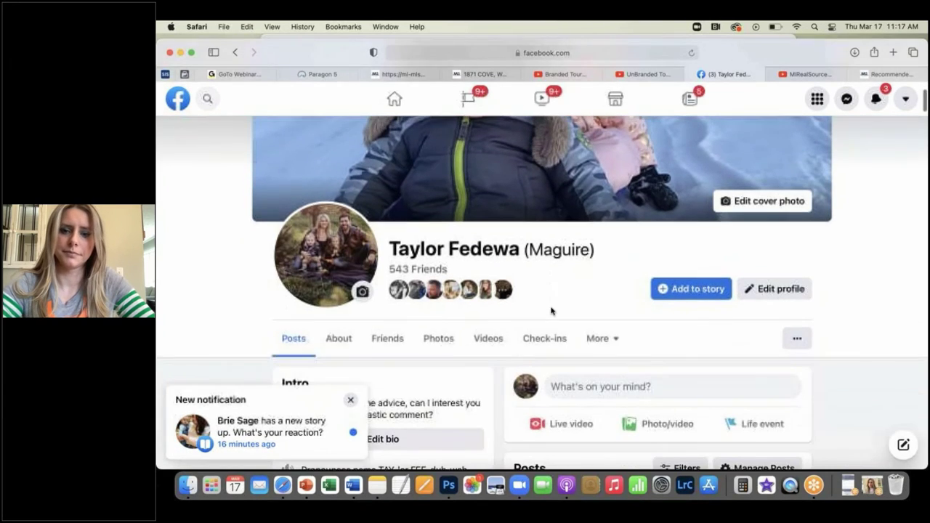
scroll(550, 311, down, 3)
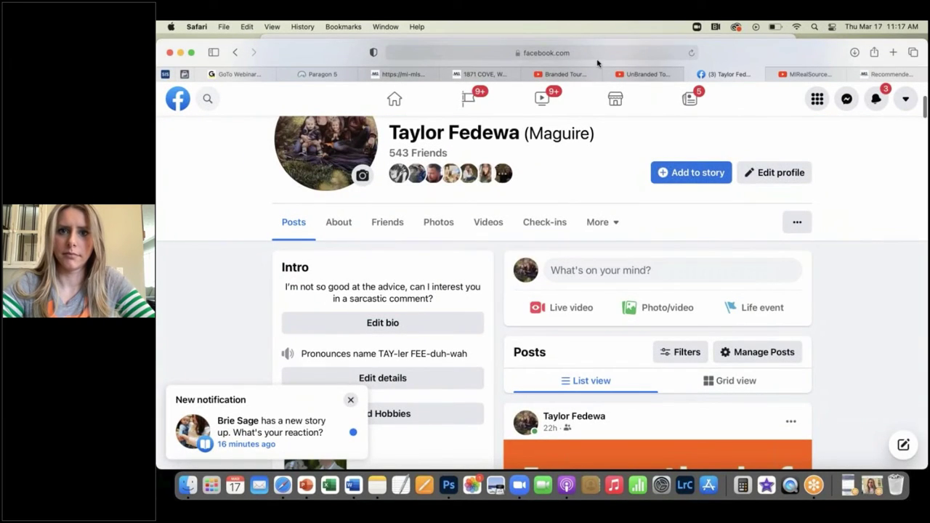
click(597, 57)
key(Return)
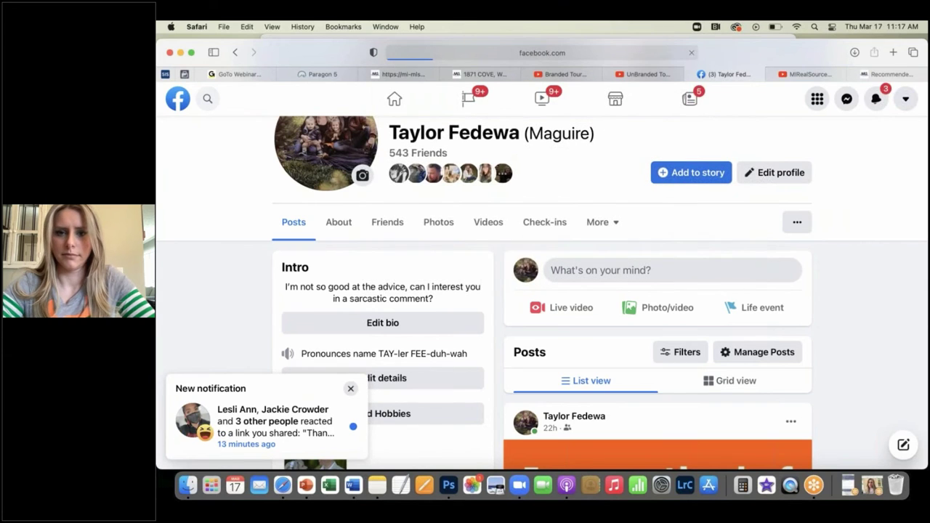
scroll(542, 291, down, 10)
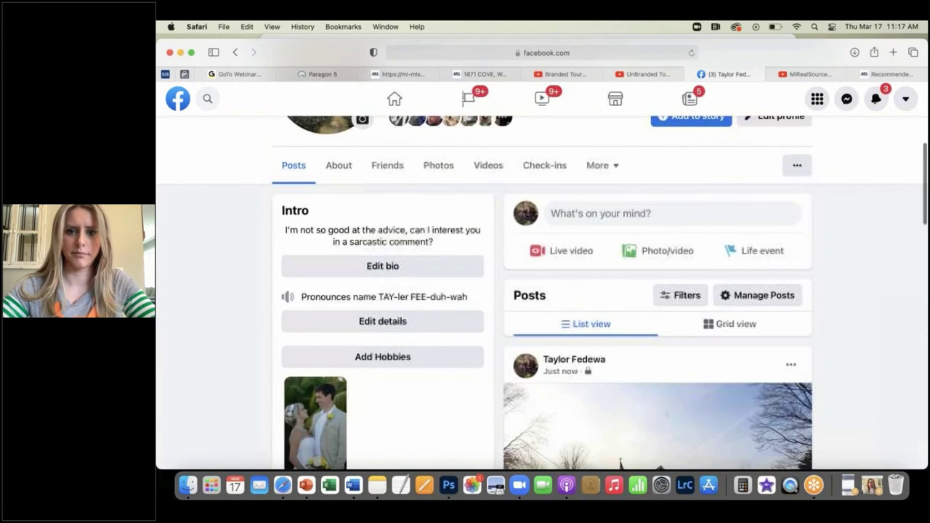
scroll(541, 312, down, 1)
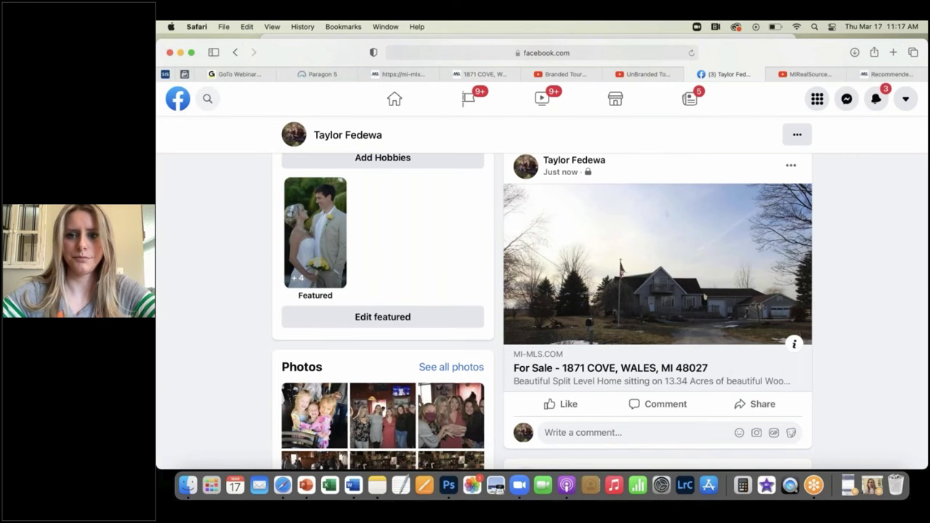
scroll(542, 312, down, 1)
scroll(541, 312, up, 1)
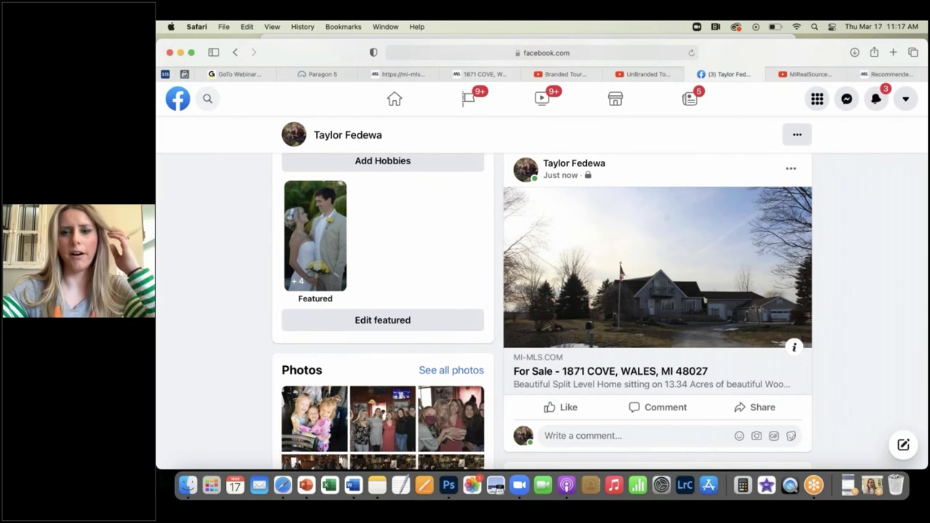
click(654, 384)
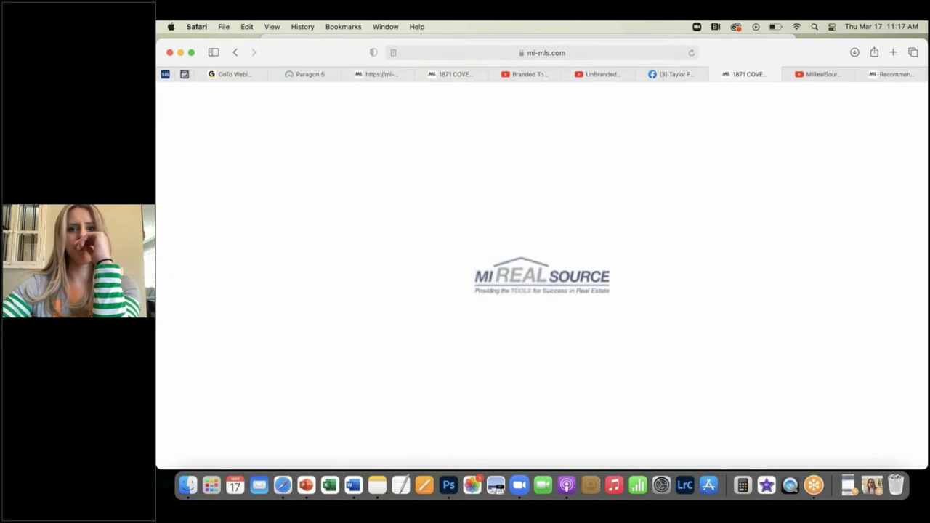
scroll(331, 282, down, 3)
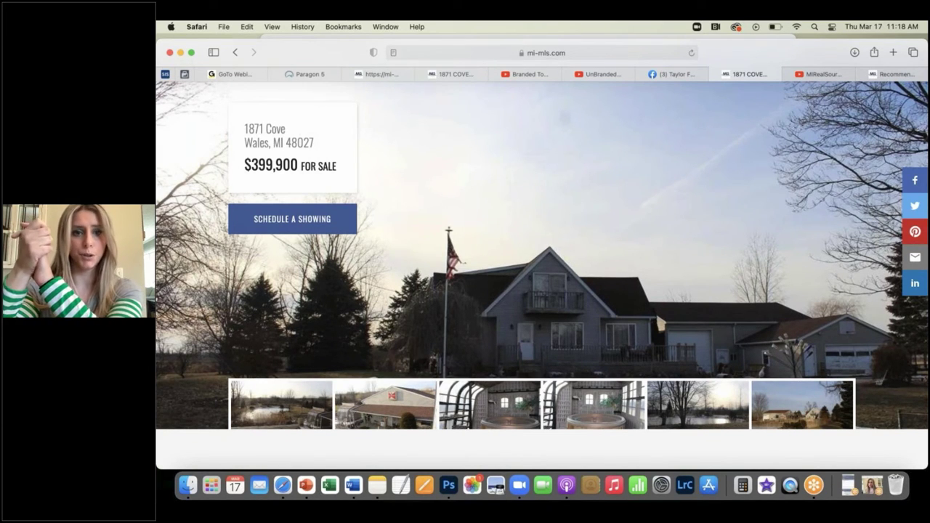
click(716, 76)
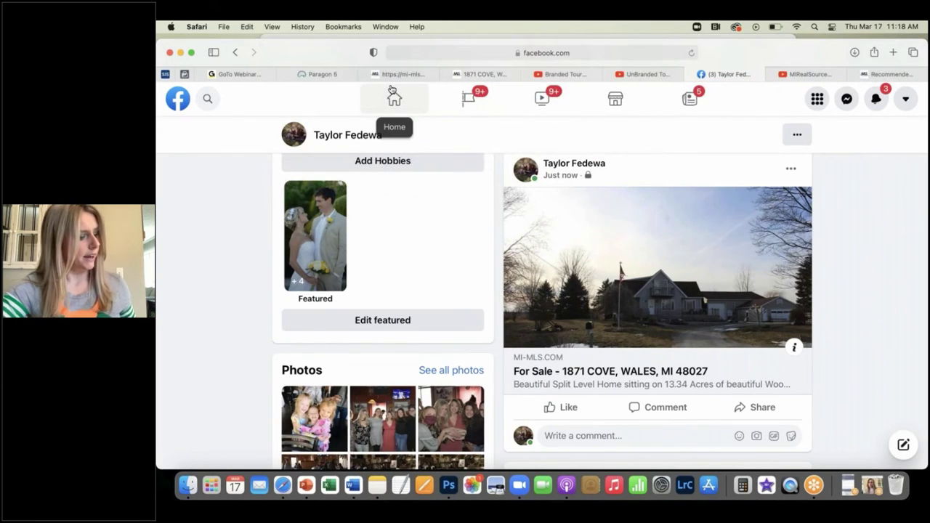
click(336, 77)
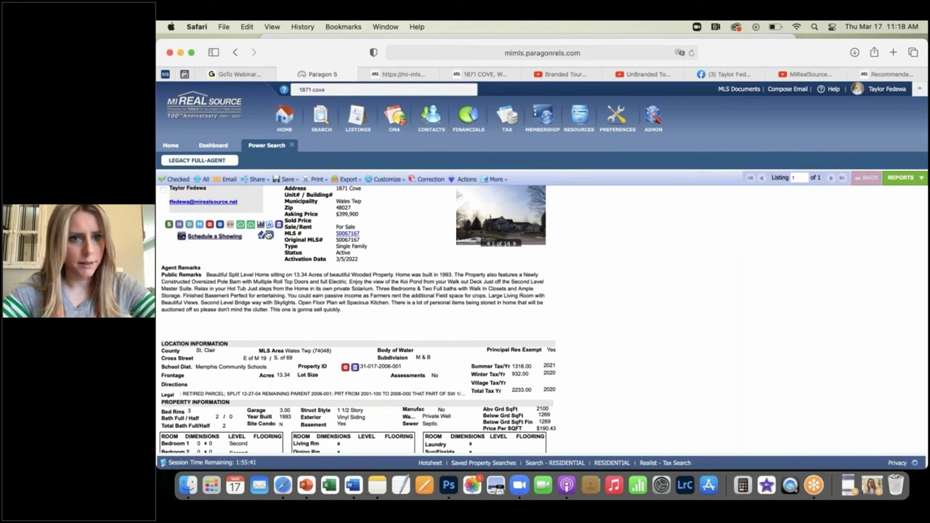
click(268, 234)
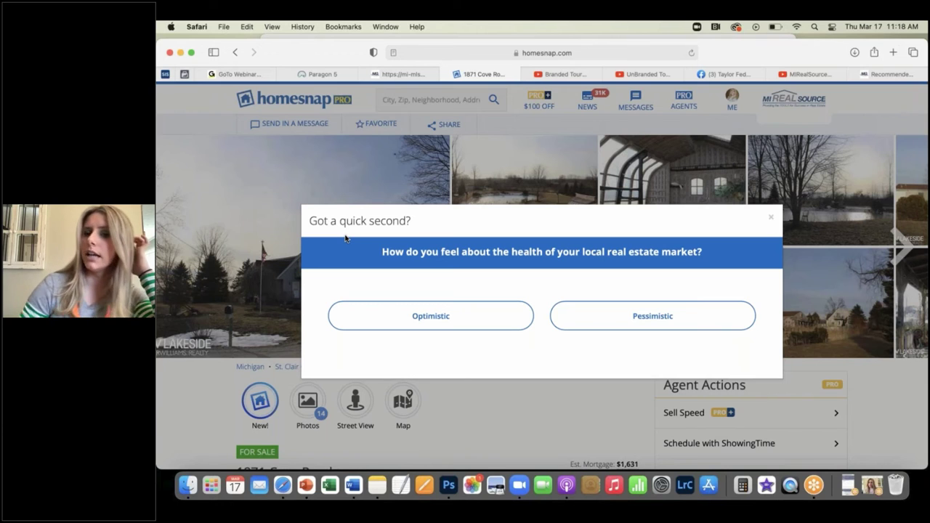
click(771, 221)
click(390, 268)
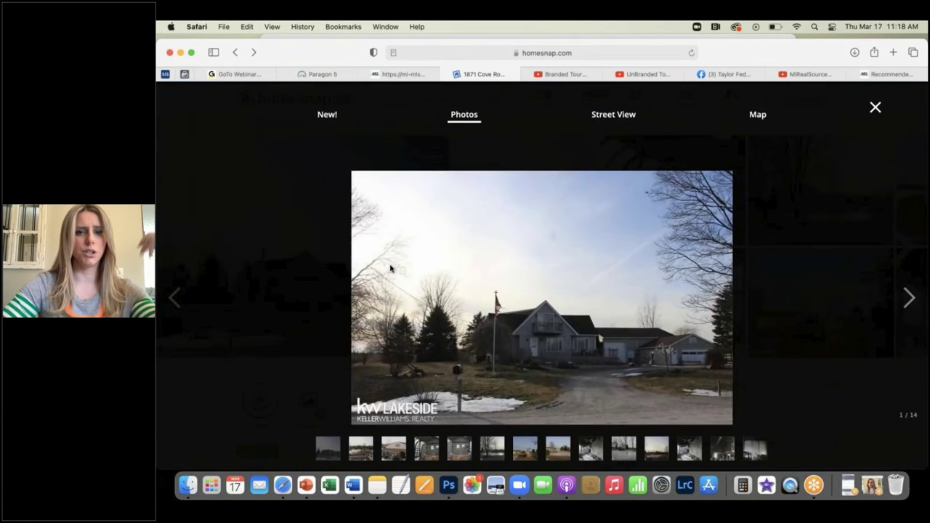
click(390, 269)
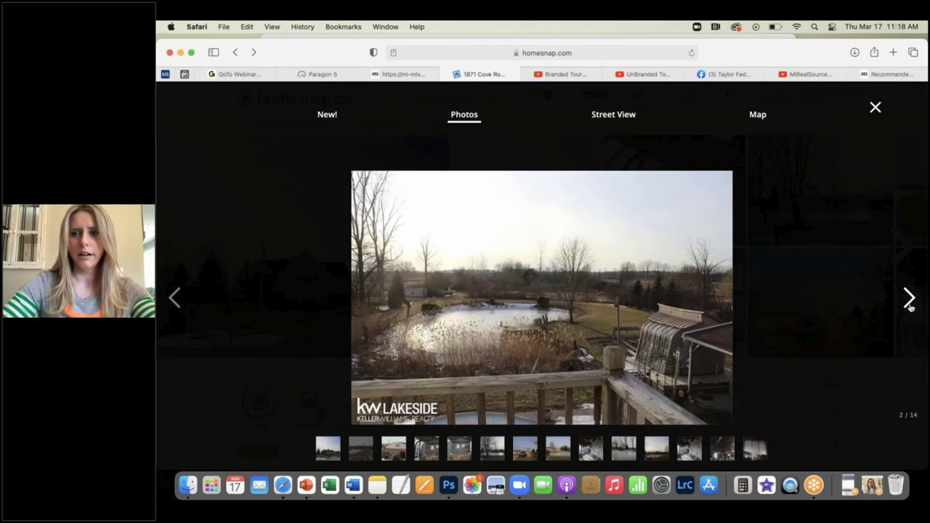
click(909, 299)
click(909, 300)
click(909, 299)
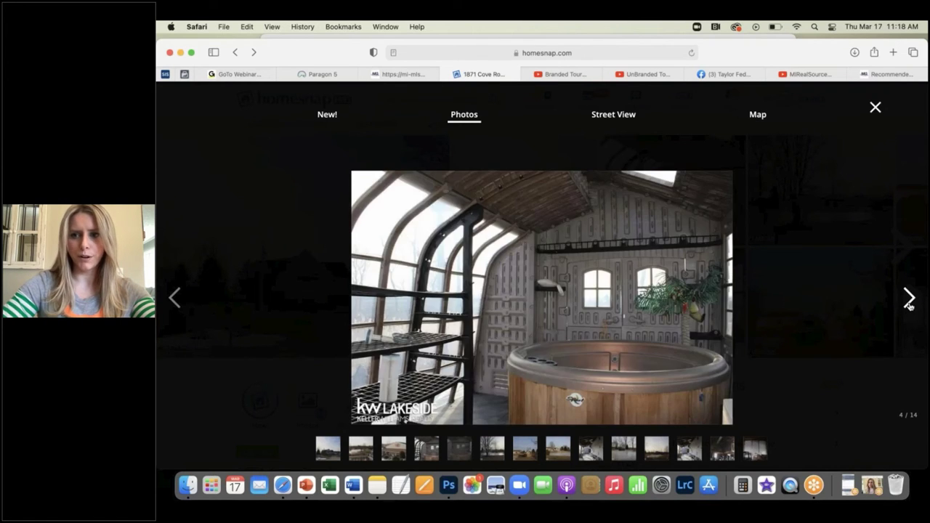
click(916, 302)
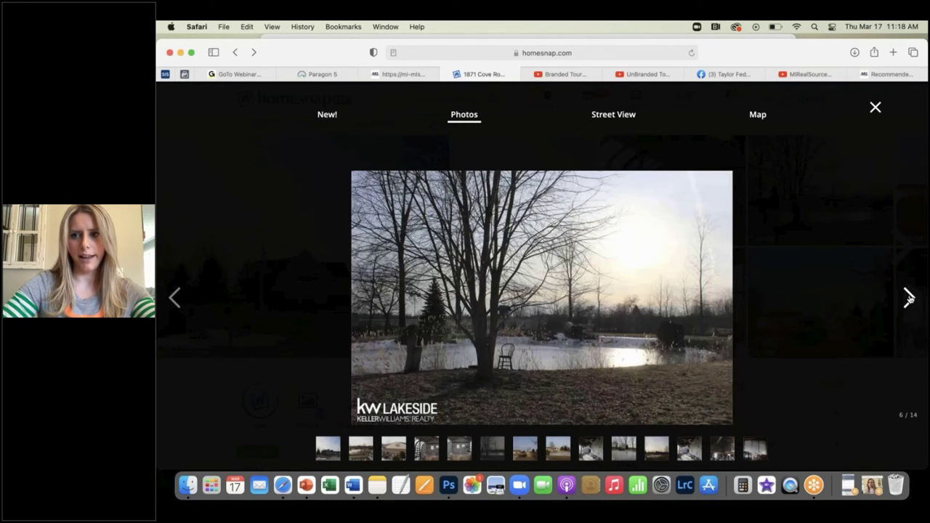
click(873, 107)
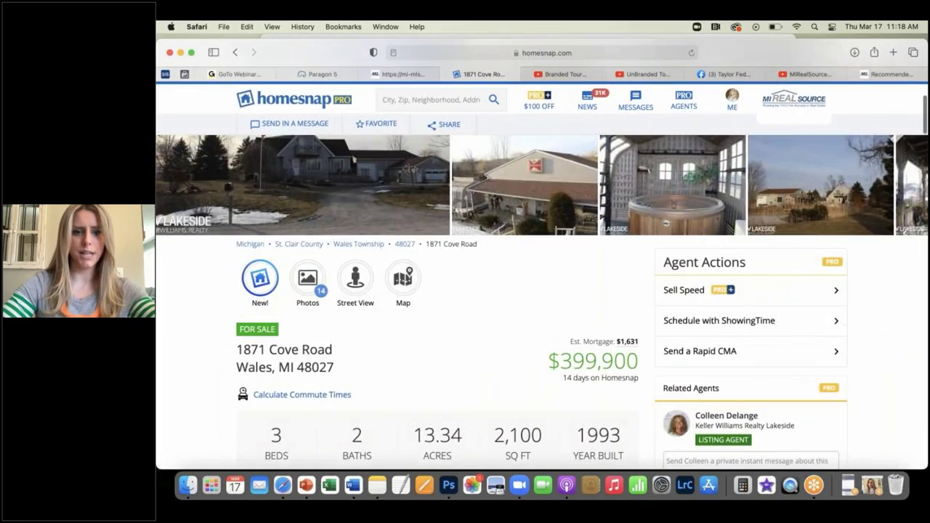
scroll(542, 305, down, 2)
scroll(542, 290, down, 5)
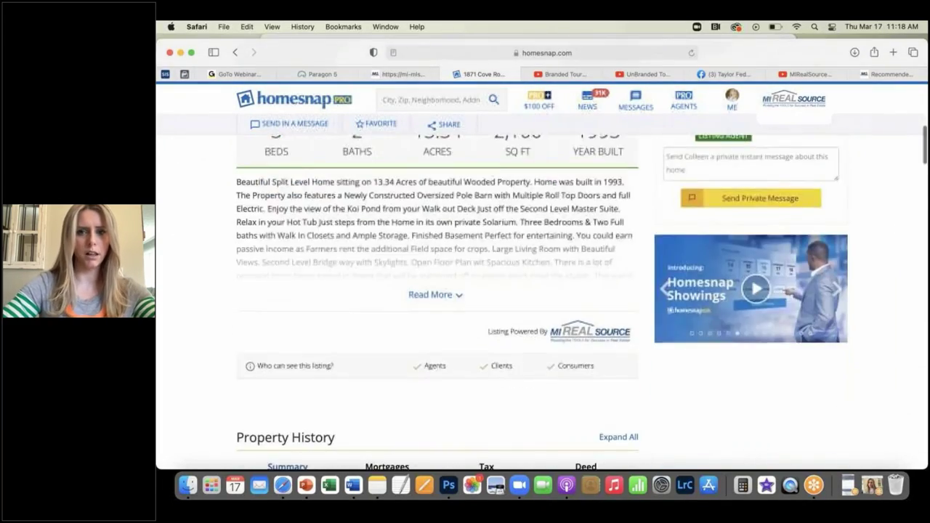
scroll(542, 291, up, 10)
scroll(542, 276, down, 1)
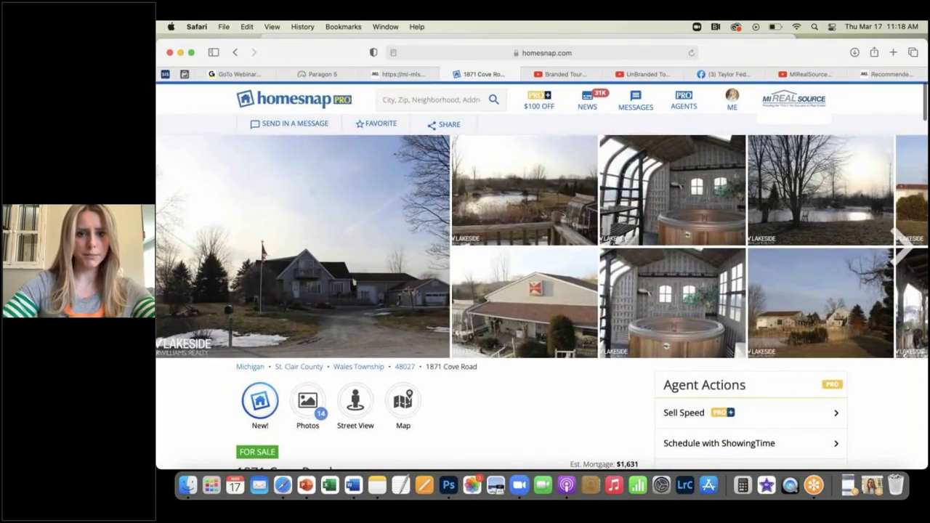
scroll(519, 264, down, 1)
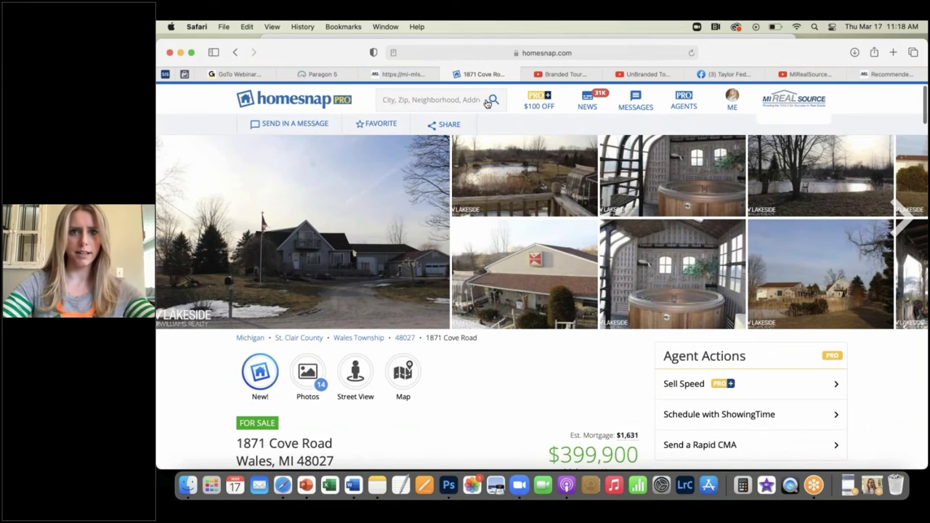
click(342, 73)
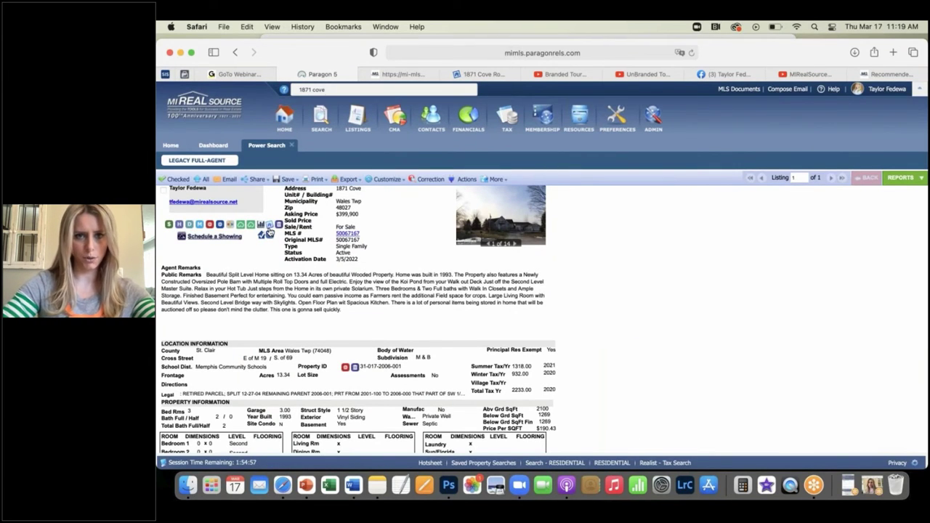
click(480, 75)
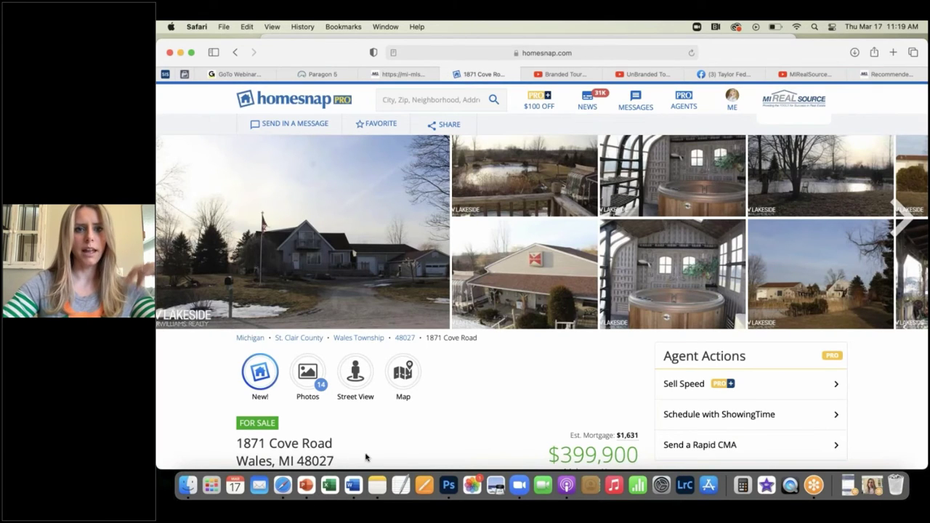
scroll(424, 432, down, 2)
scroll(424, 432, up, 2)
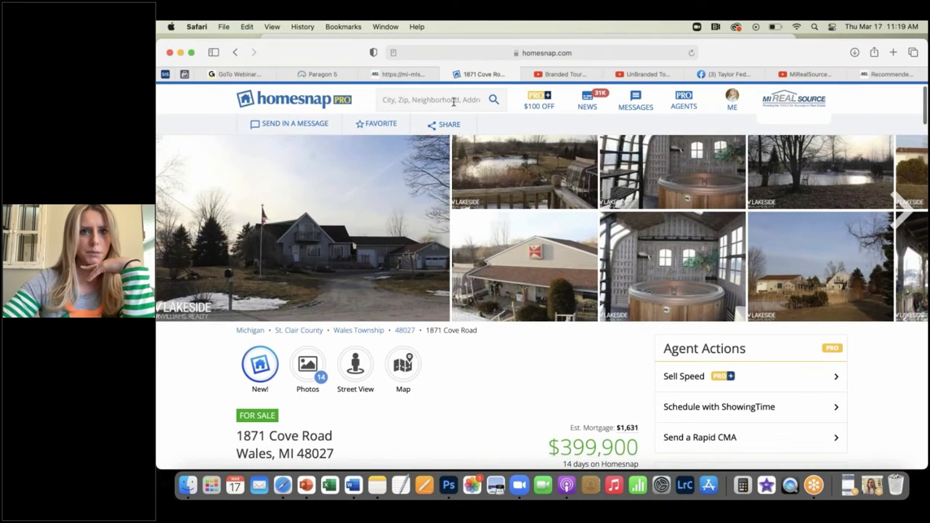
click(449, 126)
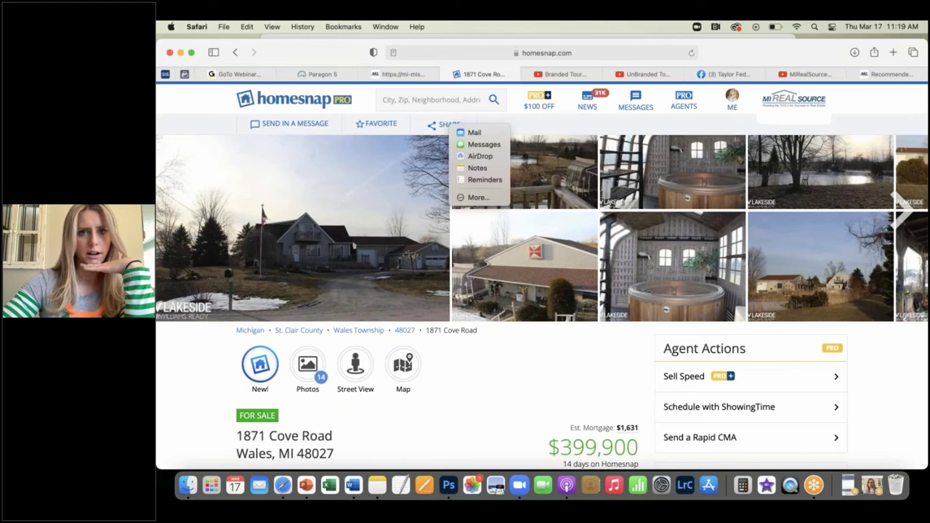
key(Escape)
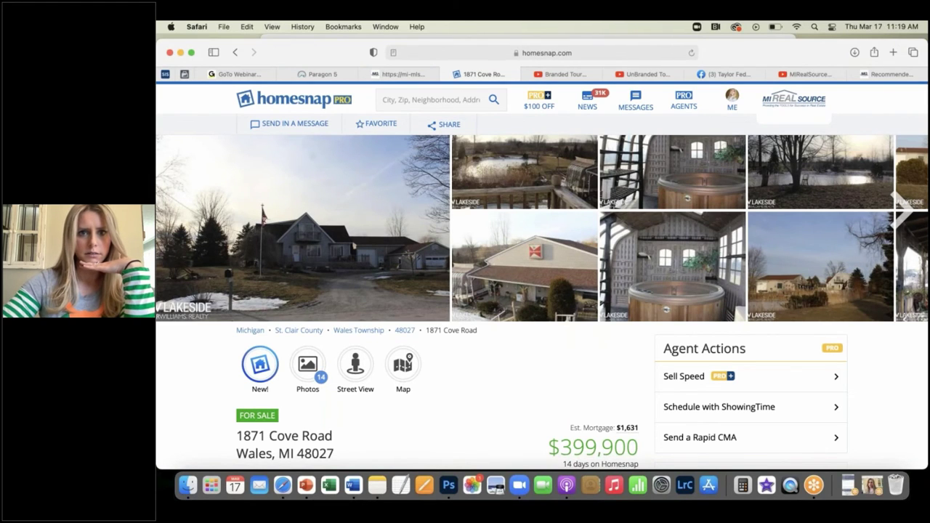
click(436, 128)
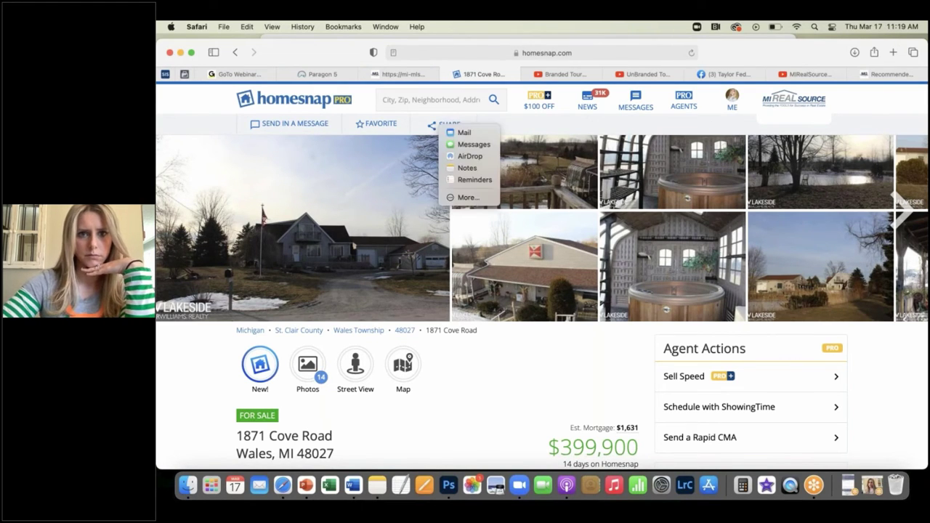
click(435, 127)
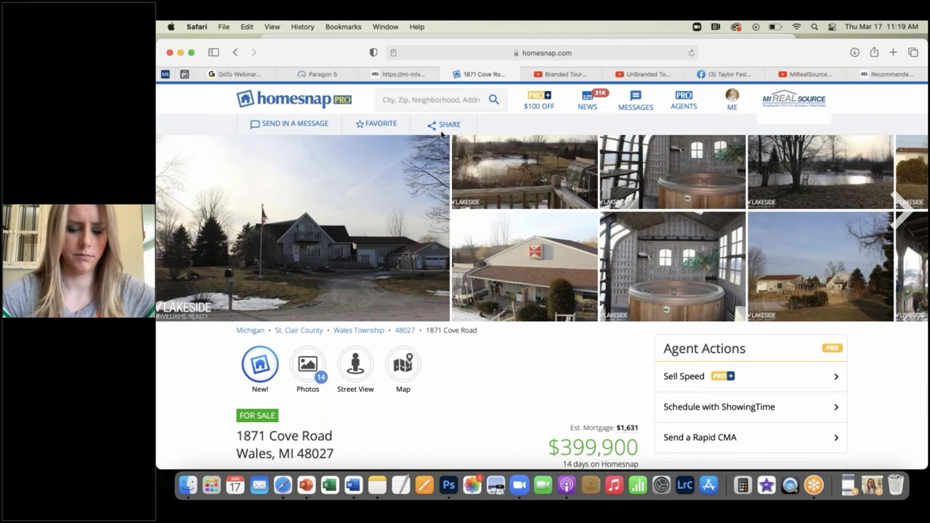
click(444, 128)
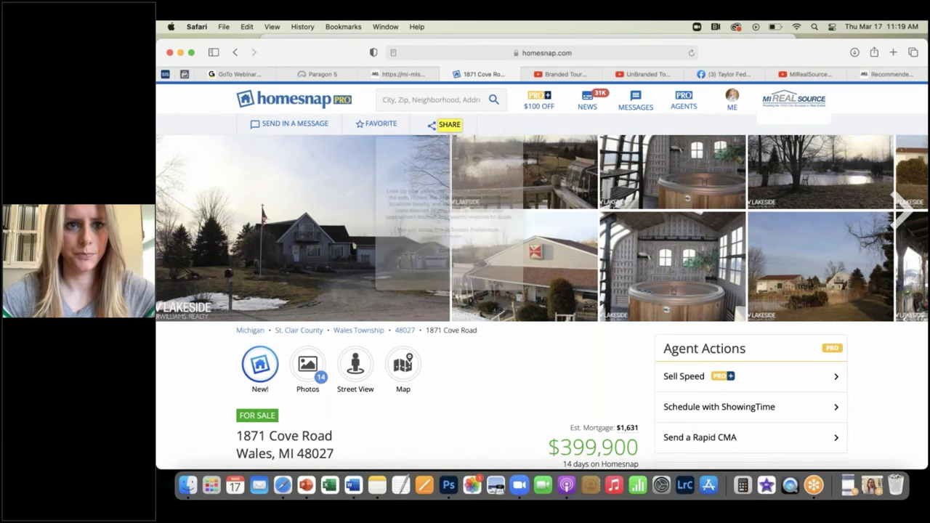
click(445, 128)
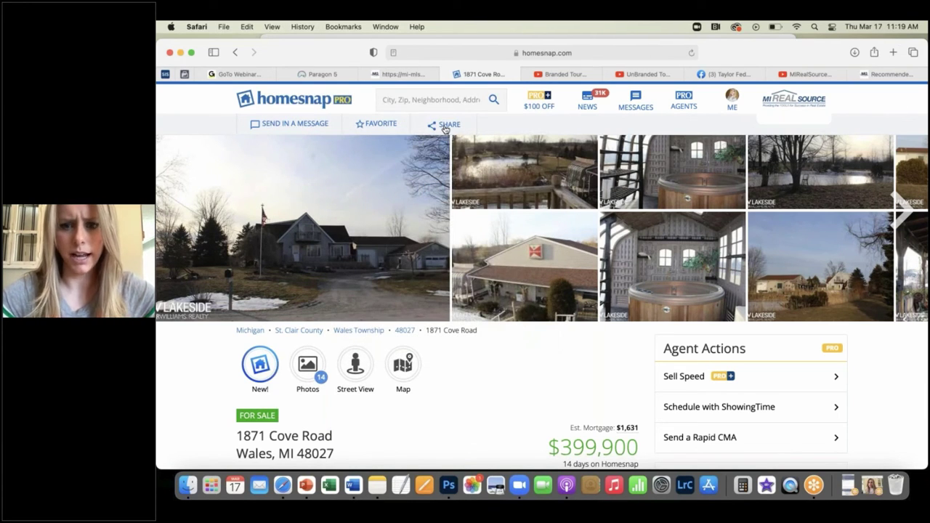
scroll(445, 129, down, 5)
scroll(446, 129, up, 5)
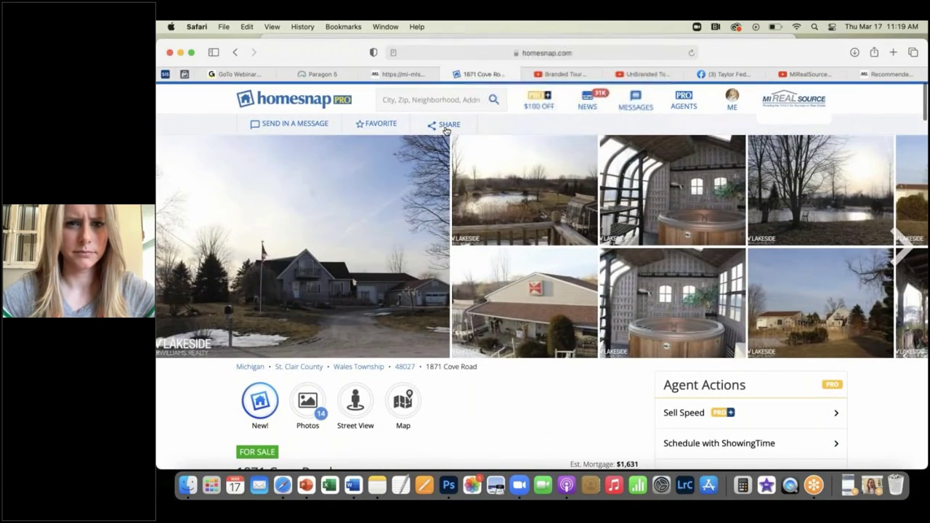
Copy the listing's Homesnap web address and switch to the Facebook profile.
click(565, 52)
key(super+c)
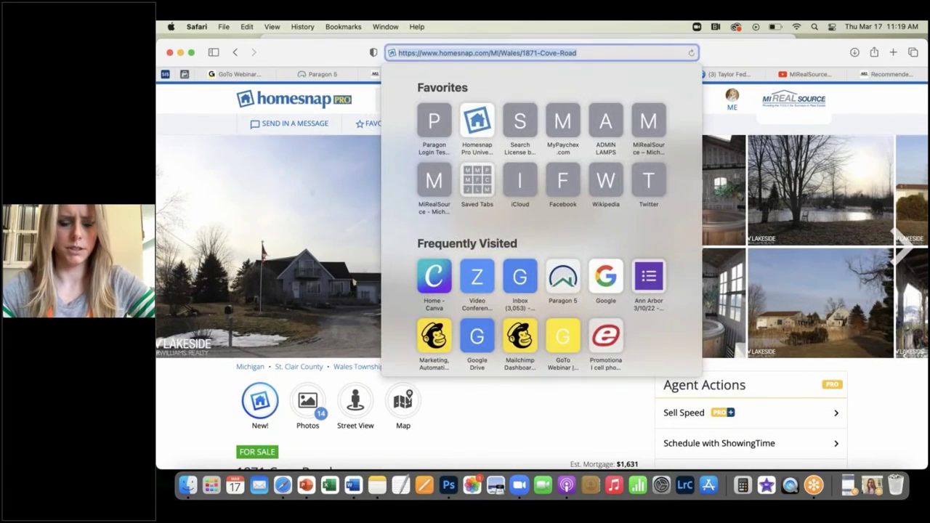
click(733, 130)
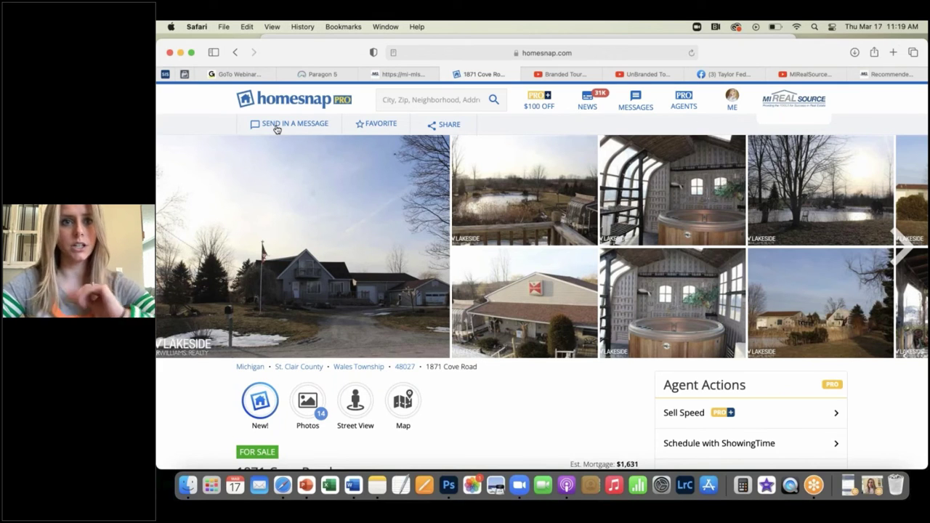
click(720, 74)
scroll(587, 195, up, 3)
scroll(588, 195, up, 1)
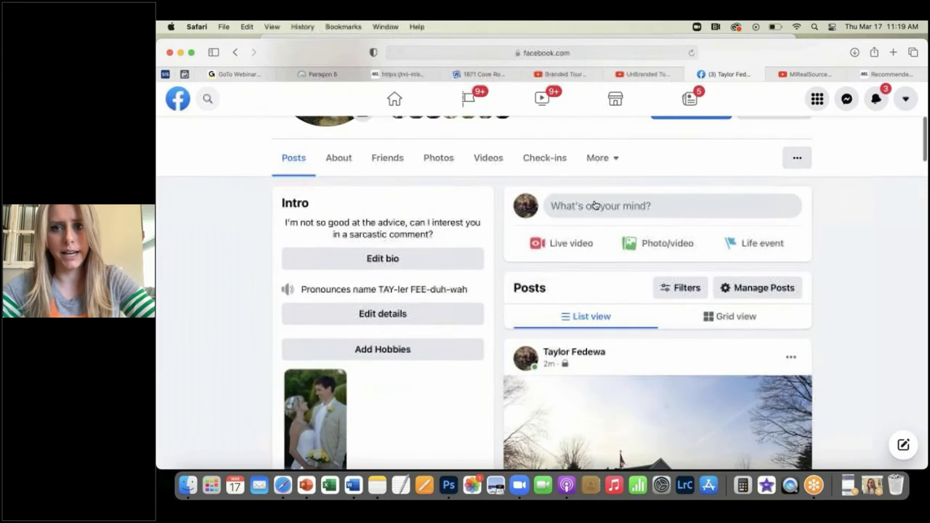
click(595, 207)
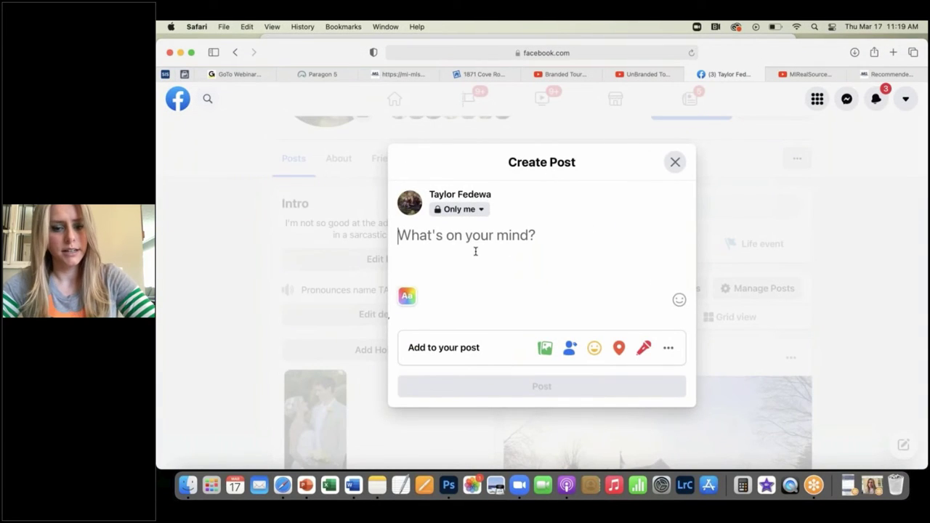
key(super+v)
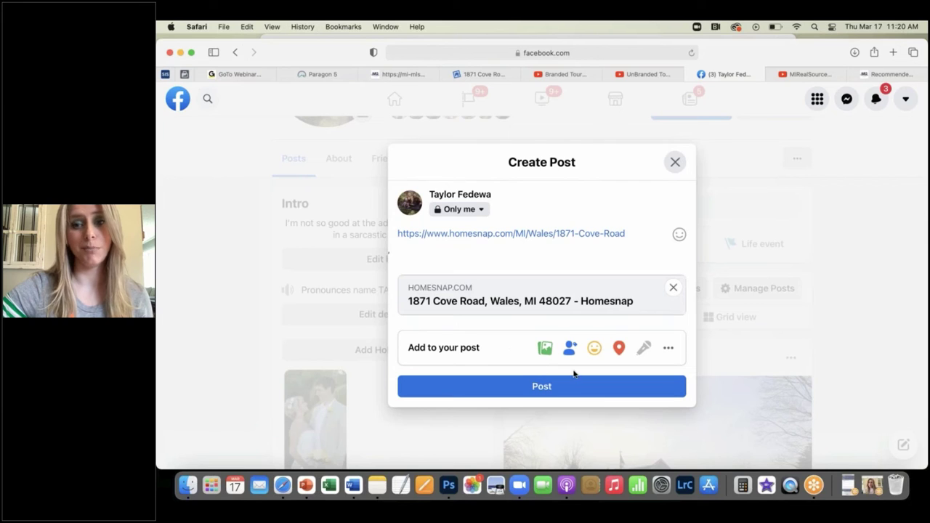
click(537, 390)
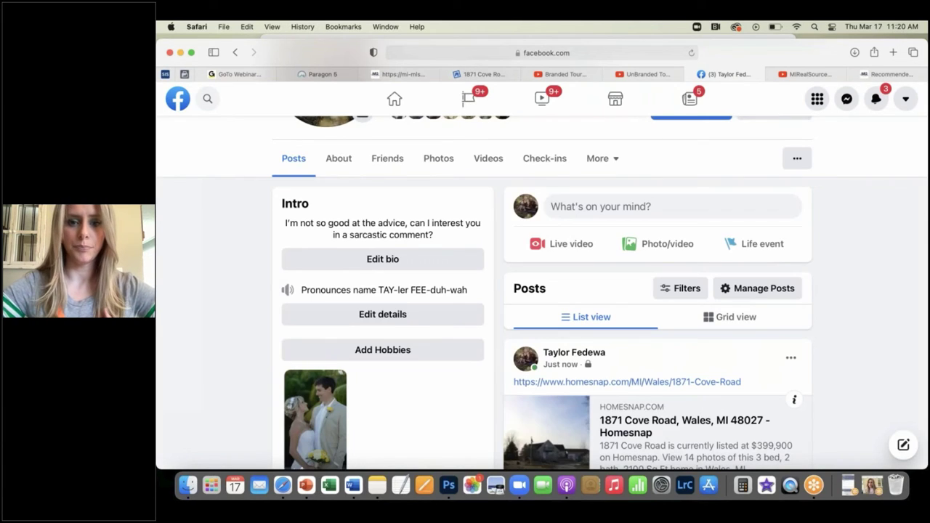
scroll(543, 290, down, 3)
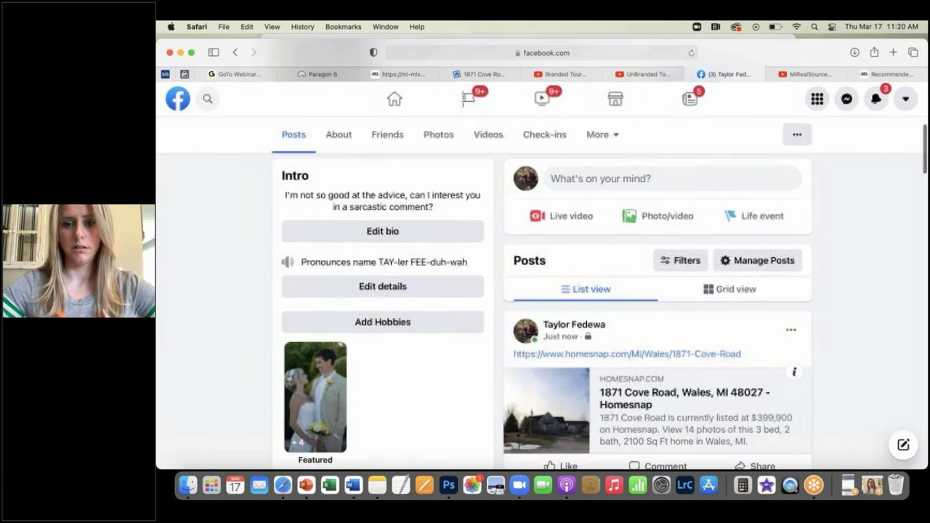
Open the Homesnap link from the new Facebook post in a new Safari tab.
click(625, 265)
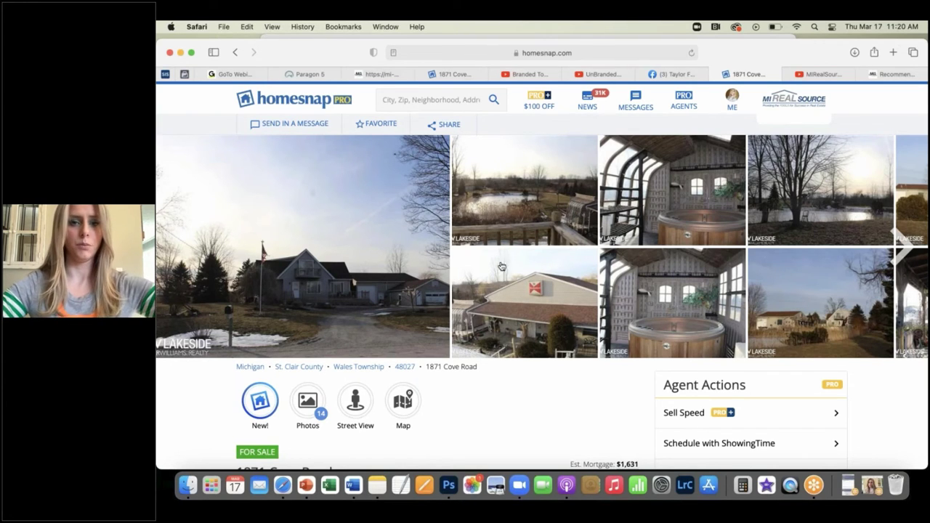
scroll(494, 280, down, 5)
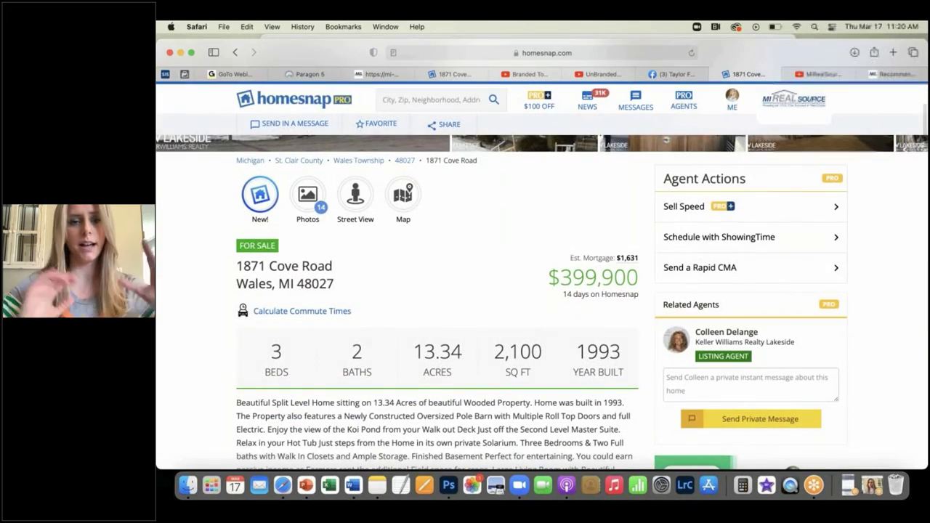
scroll(541, 290, up, 5)
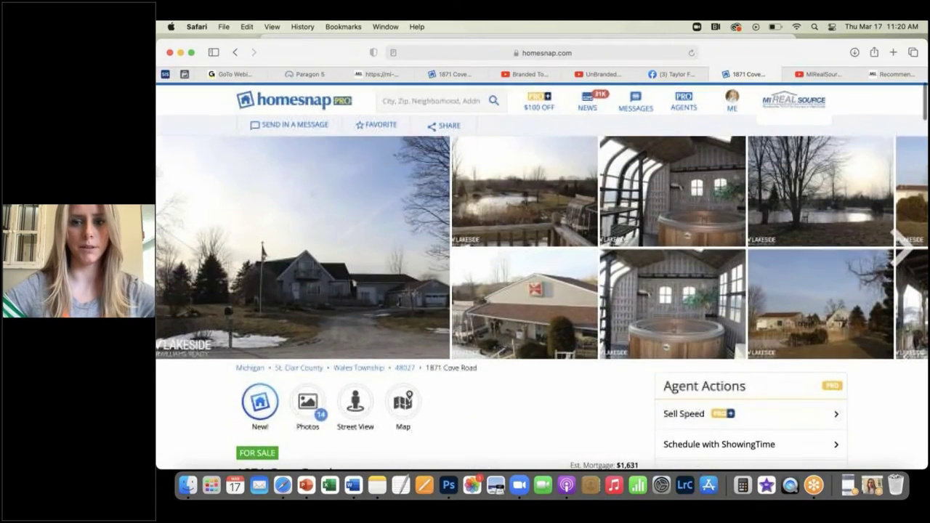
scroll(541, 291, down, 3)
click(303, 77)
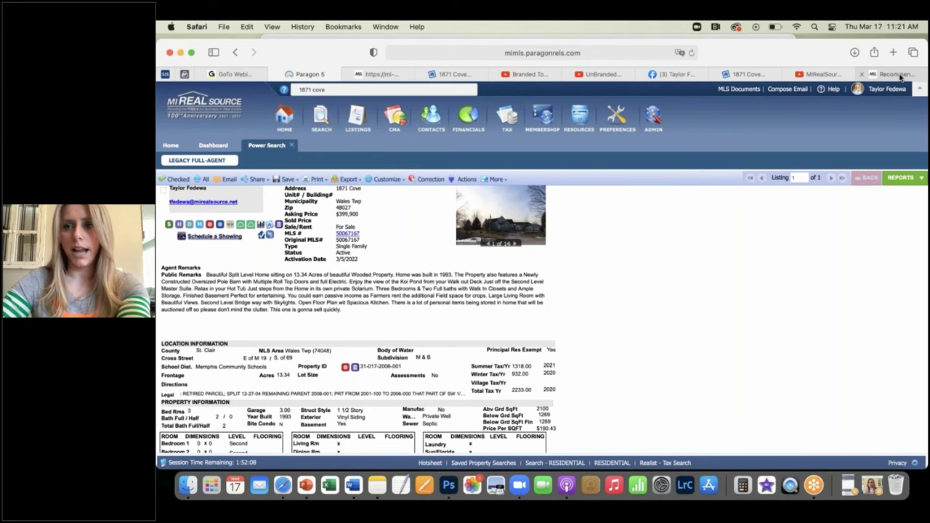
Open the Recommended Photographers page and read down to Next Door Photos.
click(900, 76)
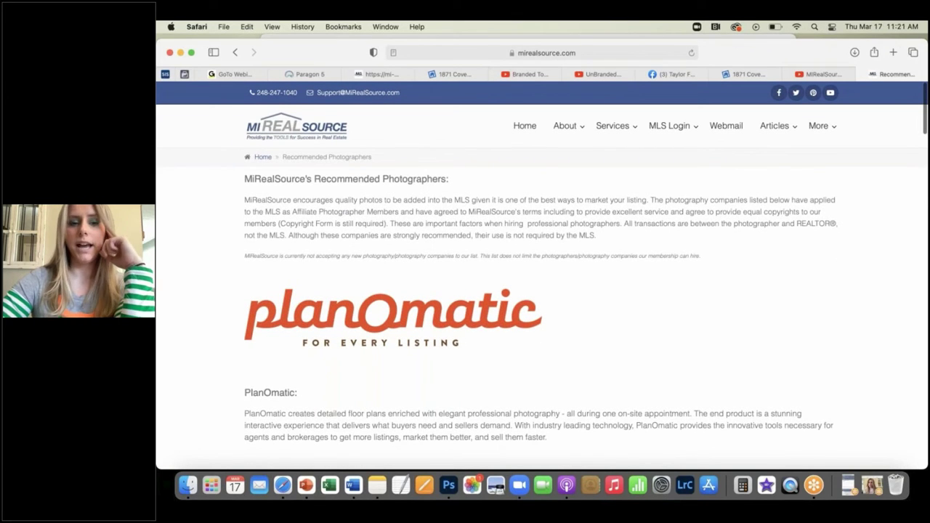
scroll(542, 276, down, 3)
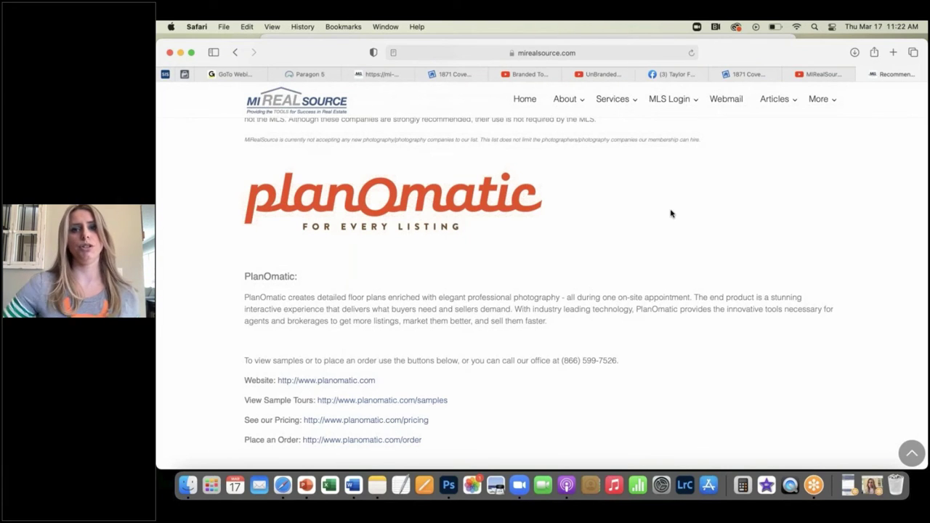
scroll(671, 212, down, 2)
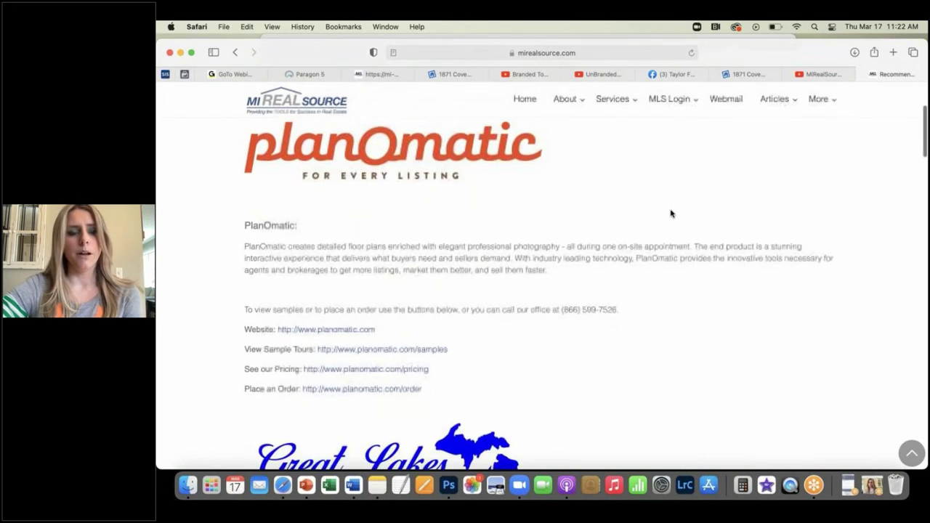
scroll(575, 239, down, 10)
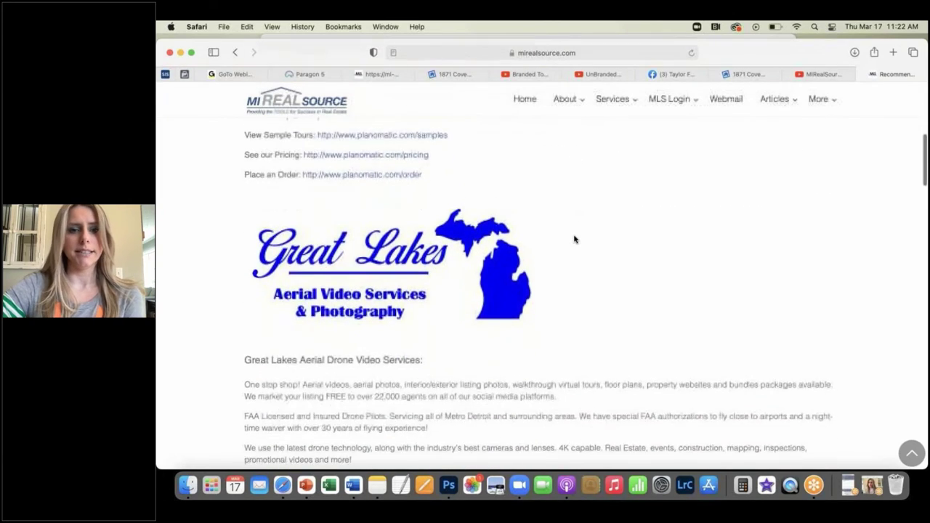
scroll(577, 211, down, 9)
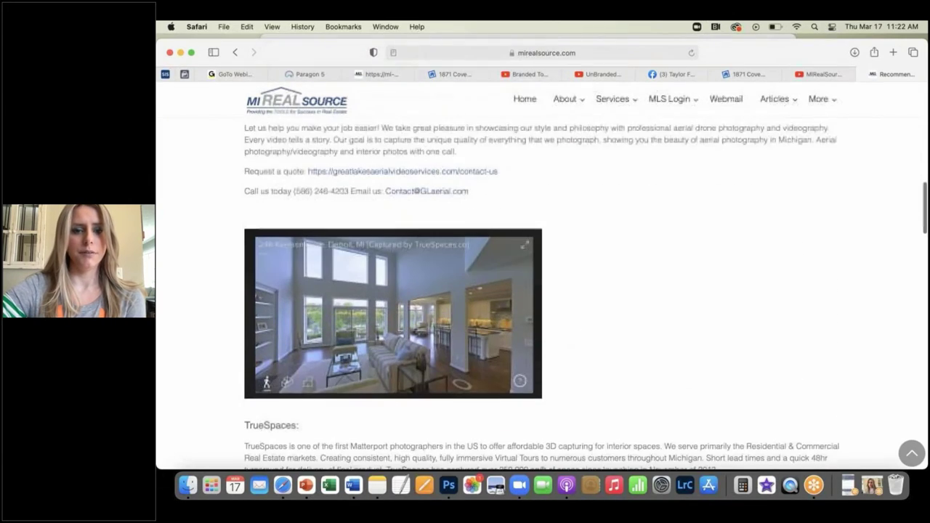
scroll(583, 150, down, 20)
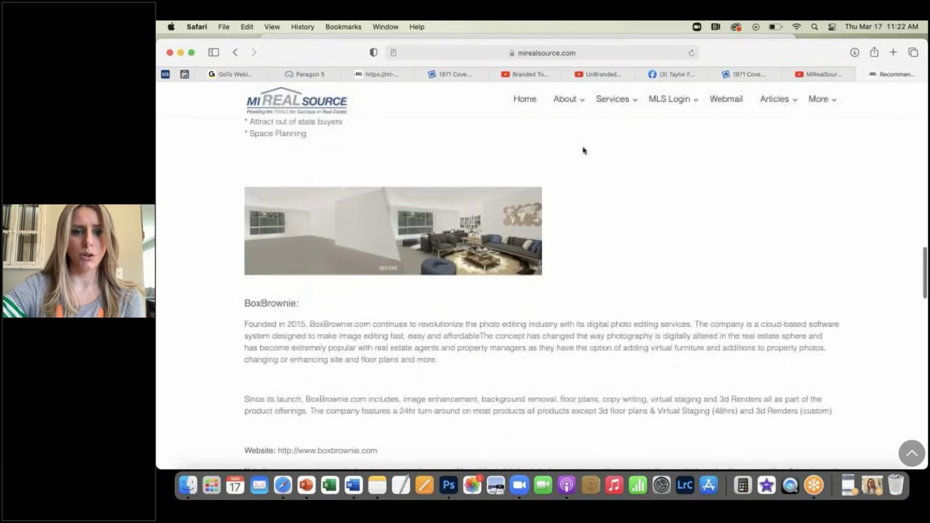
scroll(583, 150, down, 2)
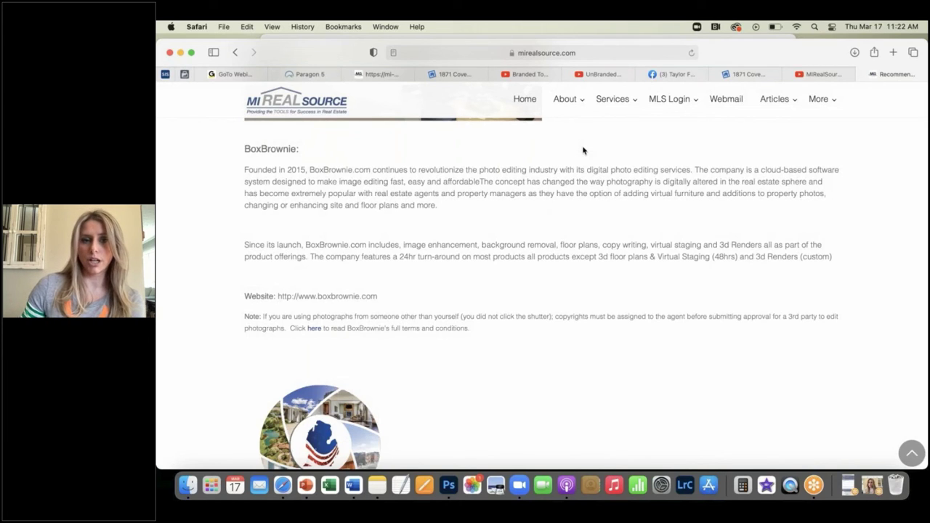
scroll(370, 363, down, 5)
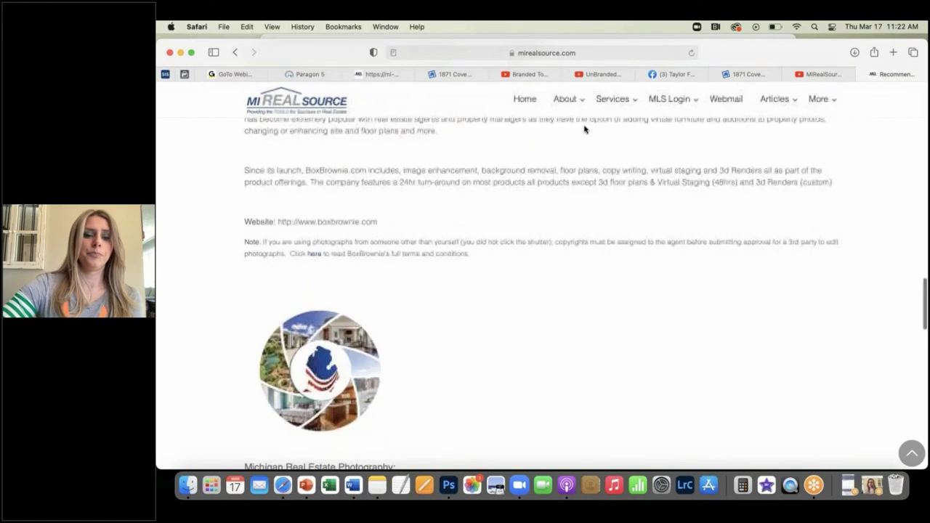
scroll(370, 363, down, 5)
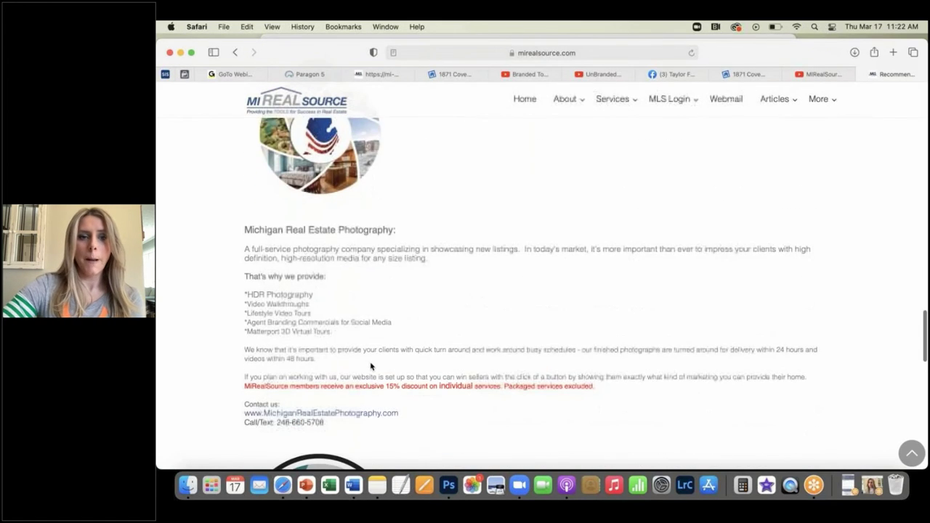
scroll(380, 332, down, 4)
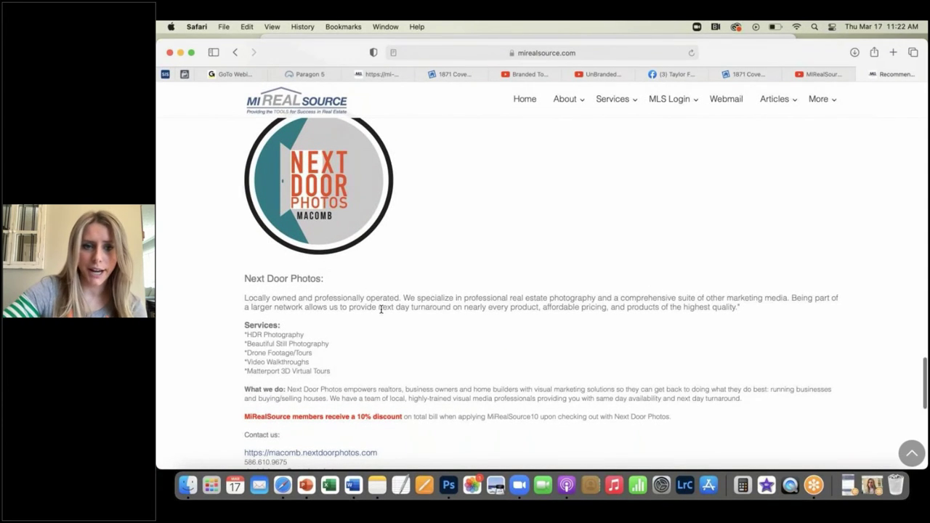
Highlight 'Video Walkthroughs' under Next Door Photos, clear it, and scroll back up.
scroll(363, 334, up, 1)
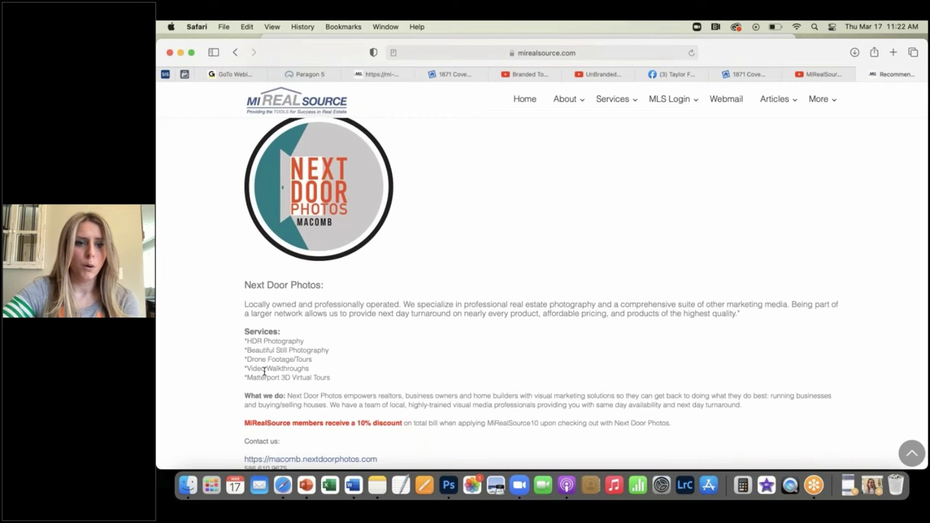
drag(250, 369, 311, 368)
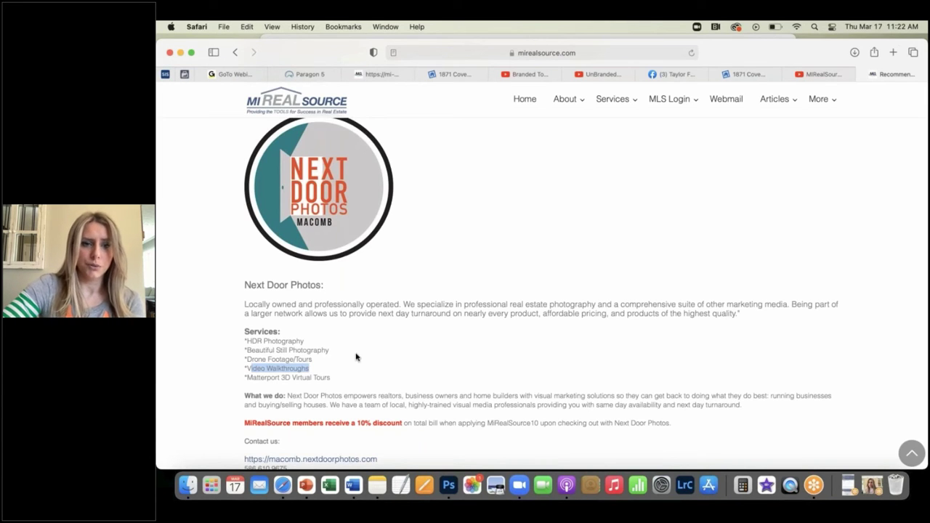
click(354, 357)
scroll(356, 356, down, 5)
scroll(356, 357, up, 15)
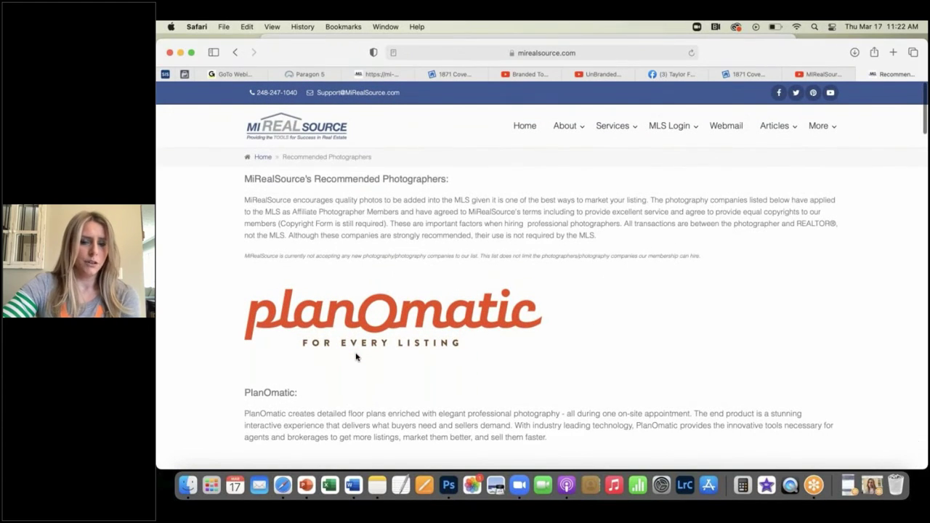
Scroll past PlanOmatic, Great Lakes, TrueSpaces and BoxBrownie to Michigan Real Estate Photography's 15% discount.
scroll(356, 357, down, 4)
scroll(356, 354, down, 10)
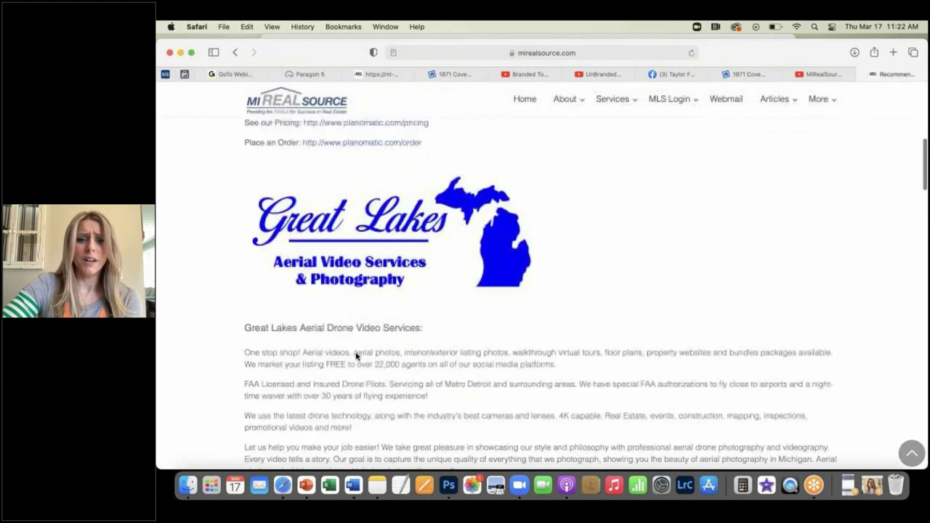
scroll(356, 353, down, 7)
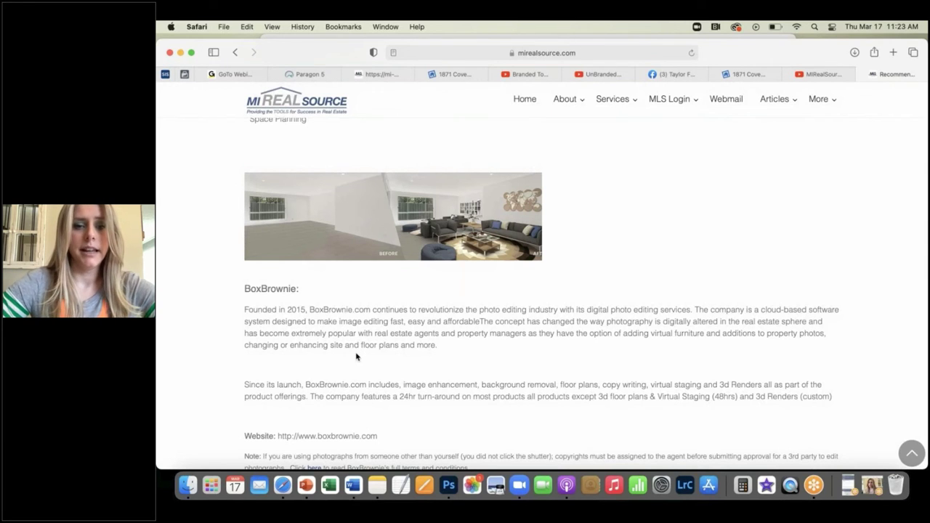
scroll(356, 356, down, 5)
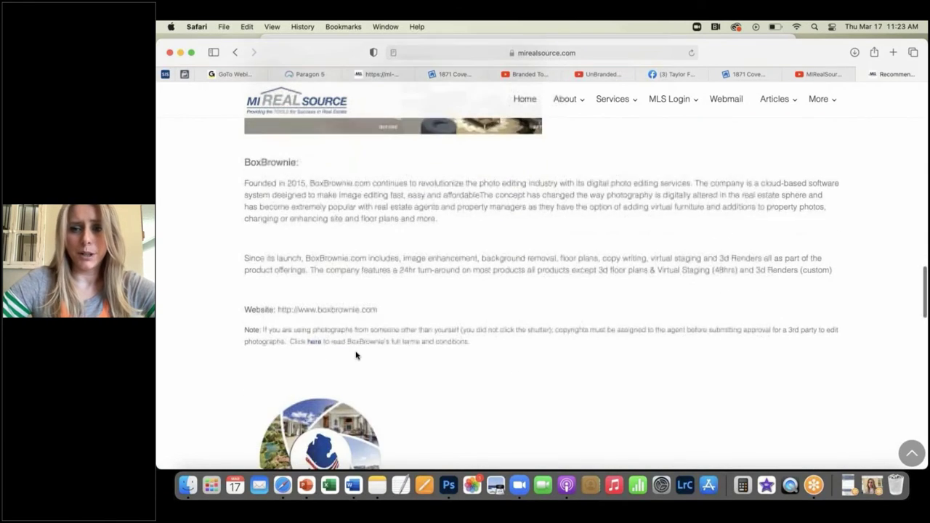
scroll(356, 356, up, 5)
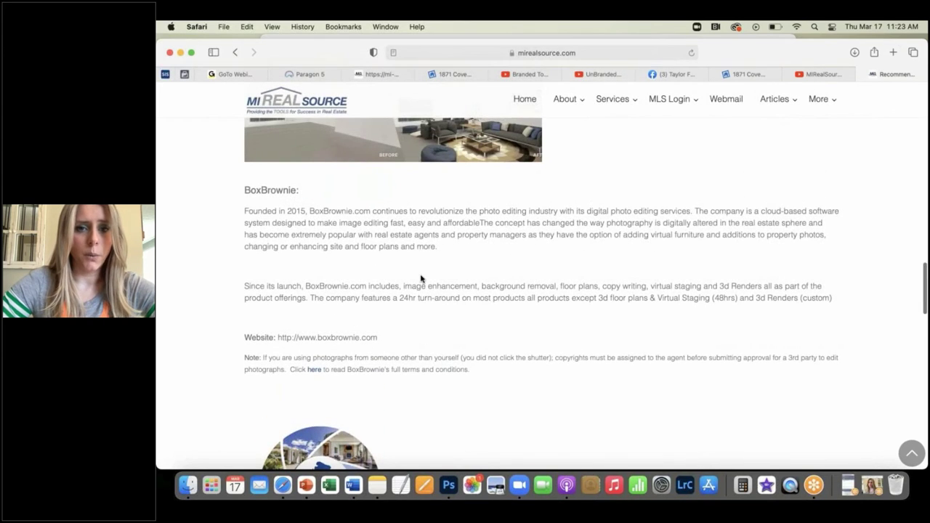
scroll(421, 279, up, 4)
scroll(421, 278, down, 1)
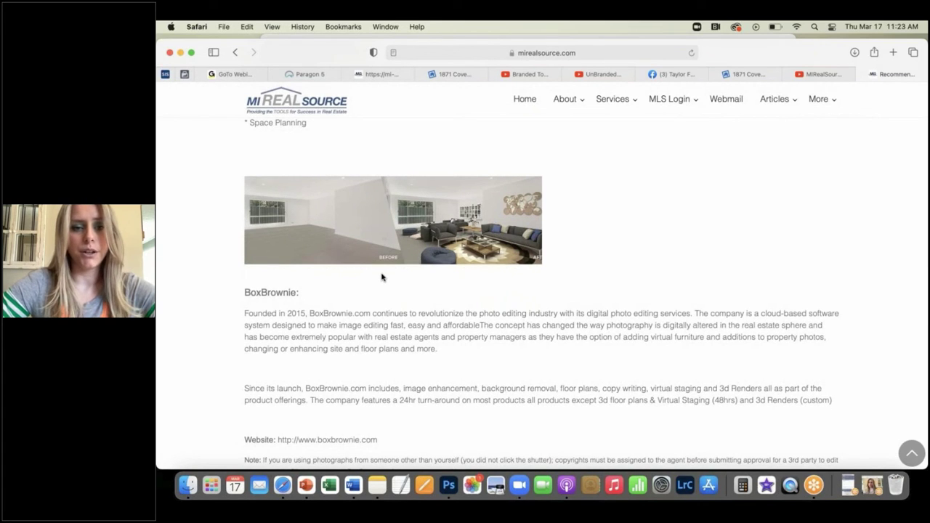
scroll(381, 276, down, 10)
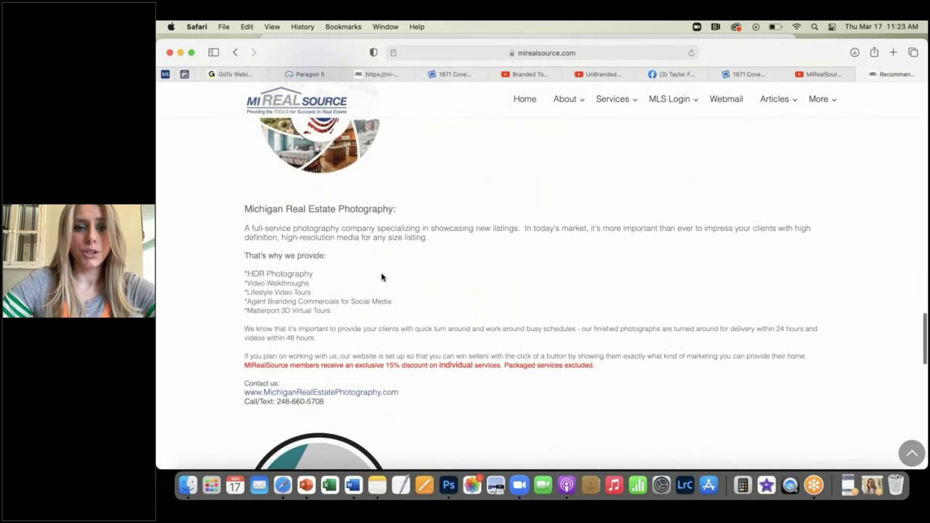
scroll(455, 255, down, 8)
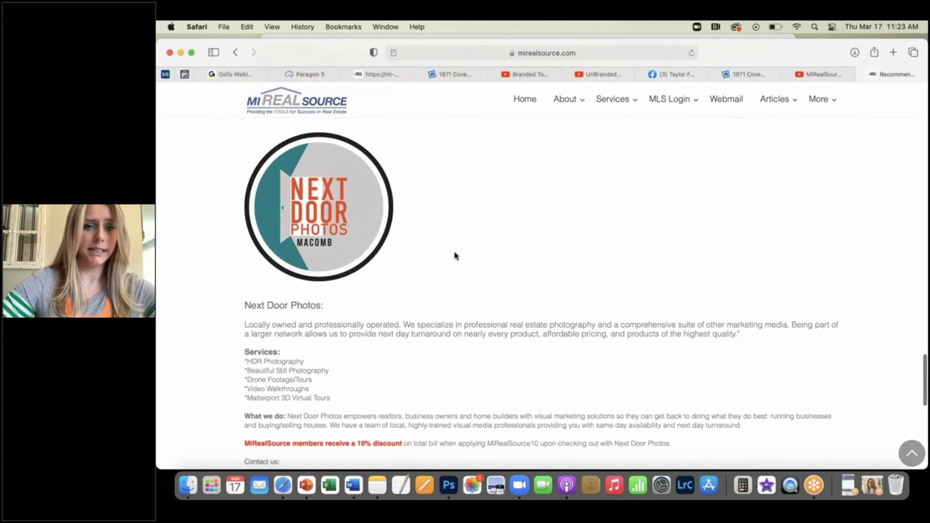
scroll(455, 256, up, 8)
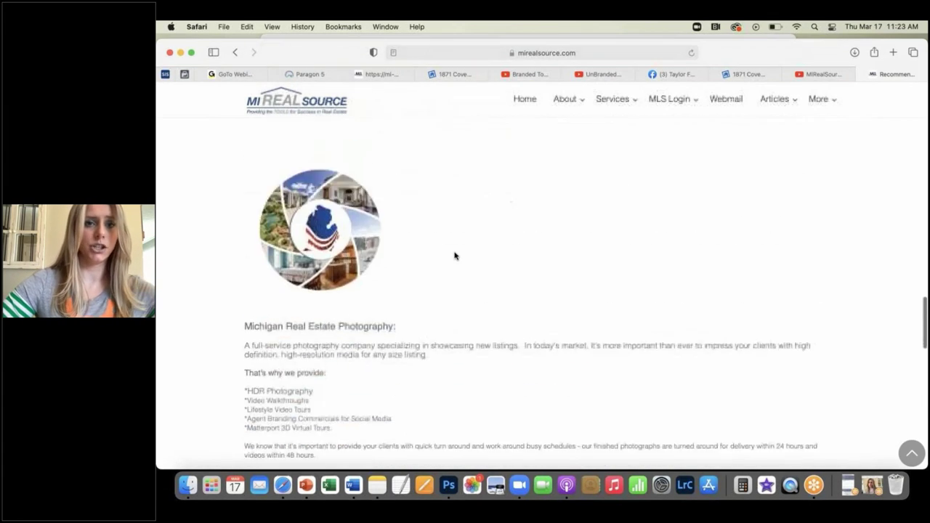
Check the Paragon record and both YouTube tour videos, then return to Recommended Photographers.
click(314, 78)
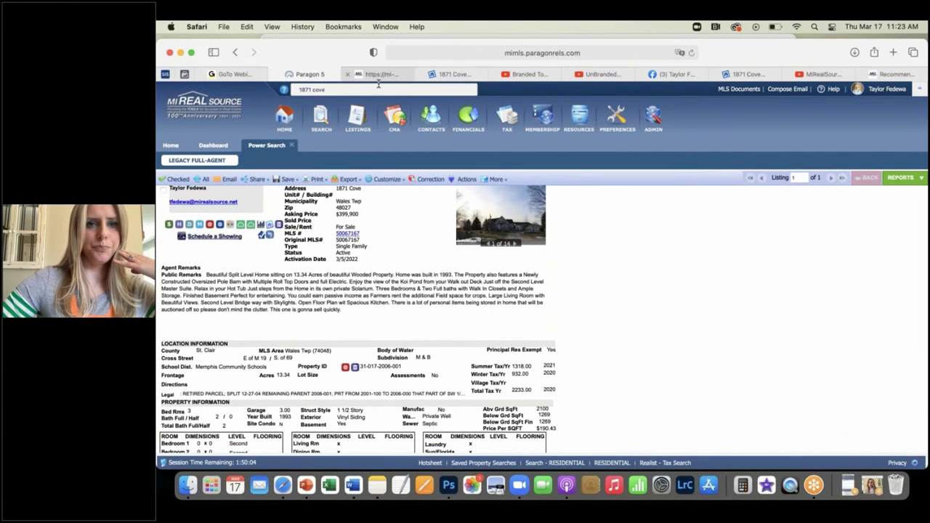
click(530, 73)
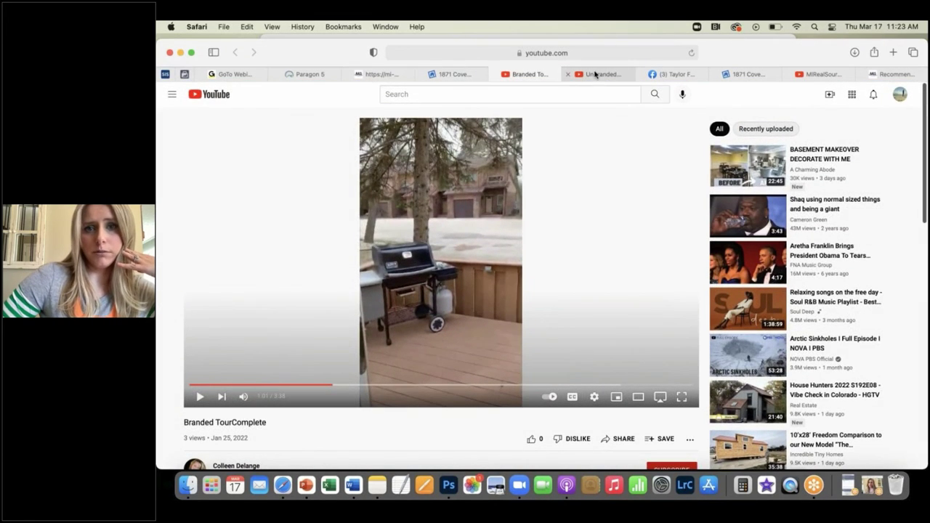
click(595, 74)
click(522, 77)
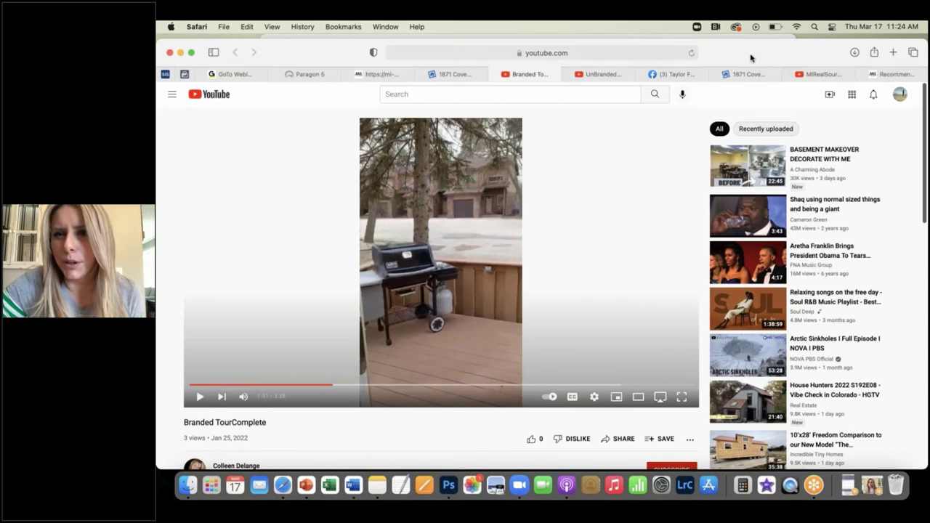
click(889, 74)
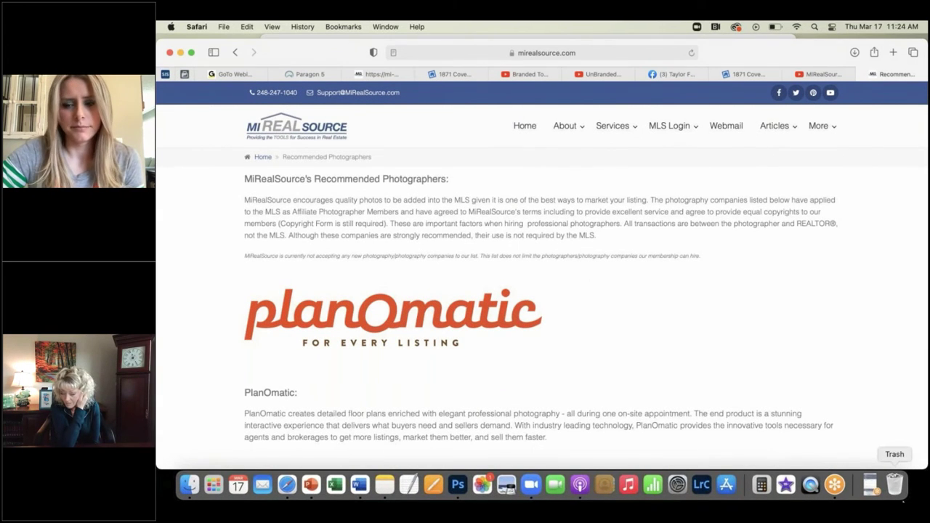
click(835, 485)
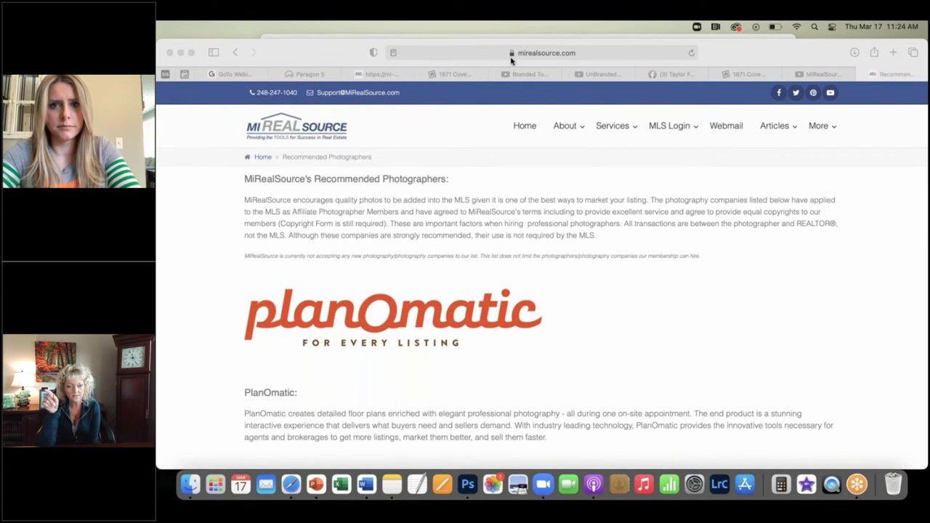
click(454, 74)
key(ctrl+shift+Tab)
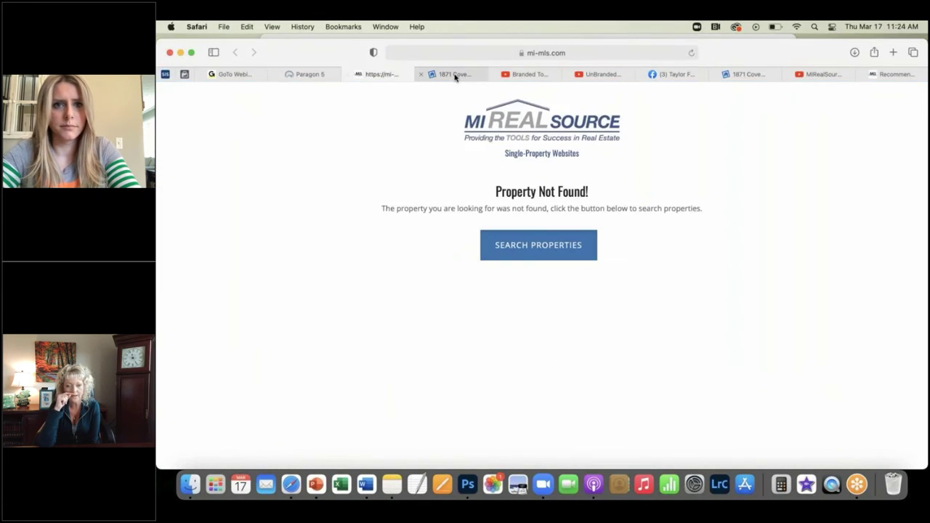
click(455, 75)
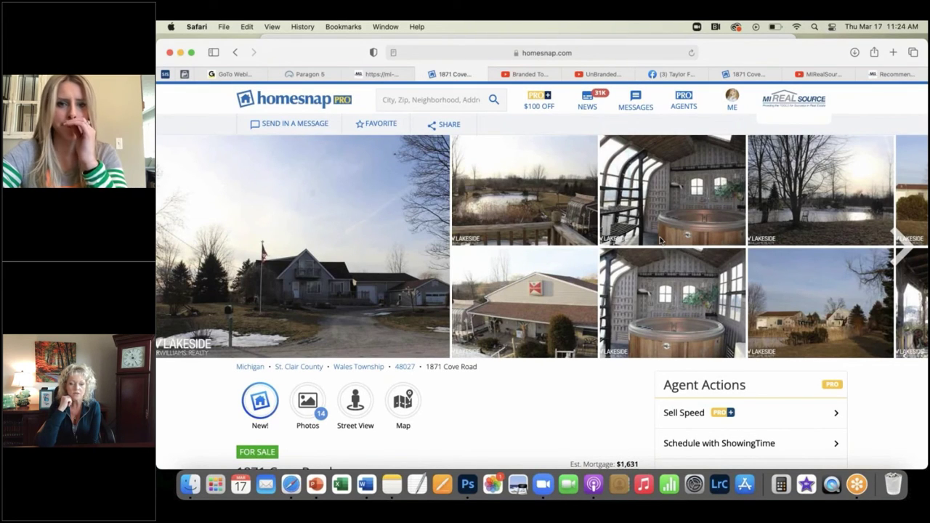
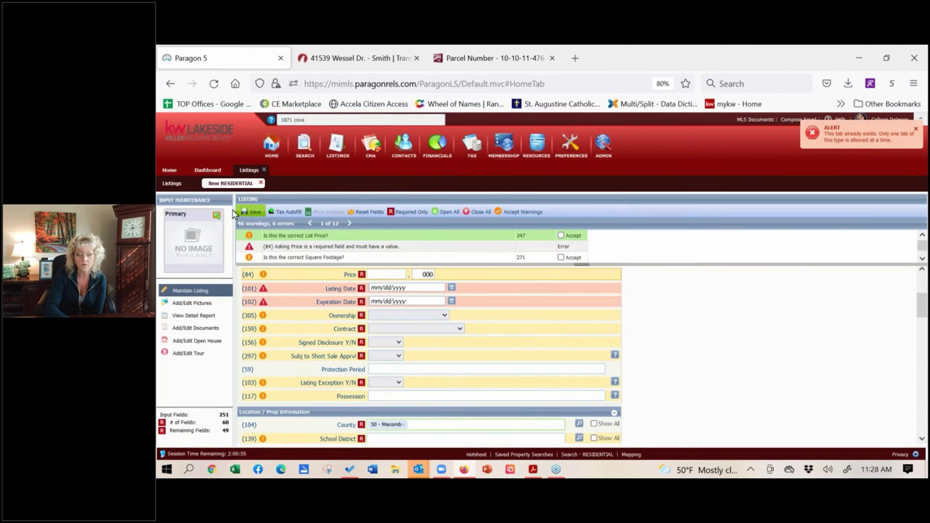
Discard the unsaved new residential listing and return to the Home dashboard.
click(261, 184)
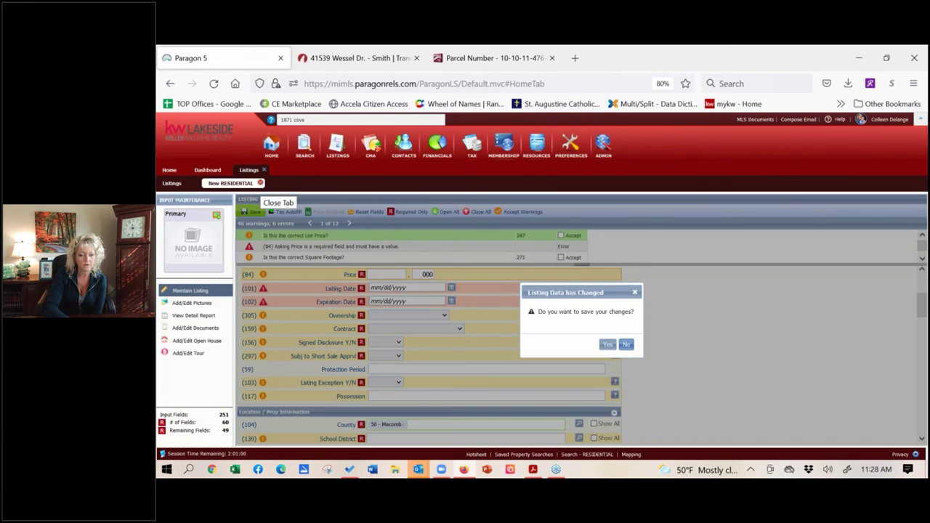
click(626, 346)
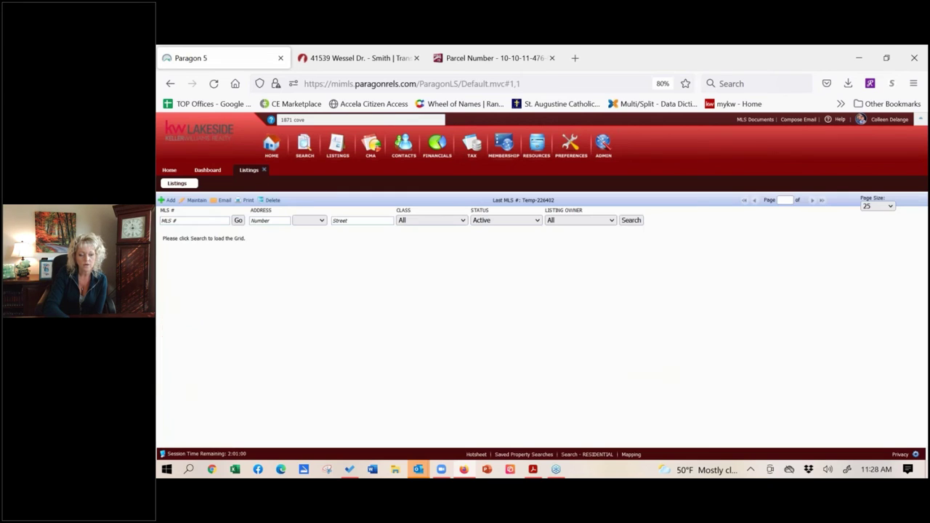
click(265, 172)
click(165, 173)
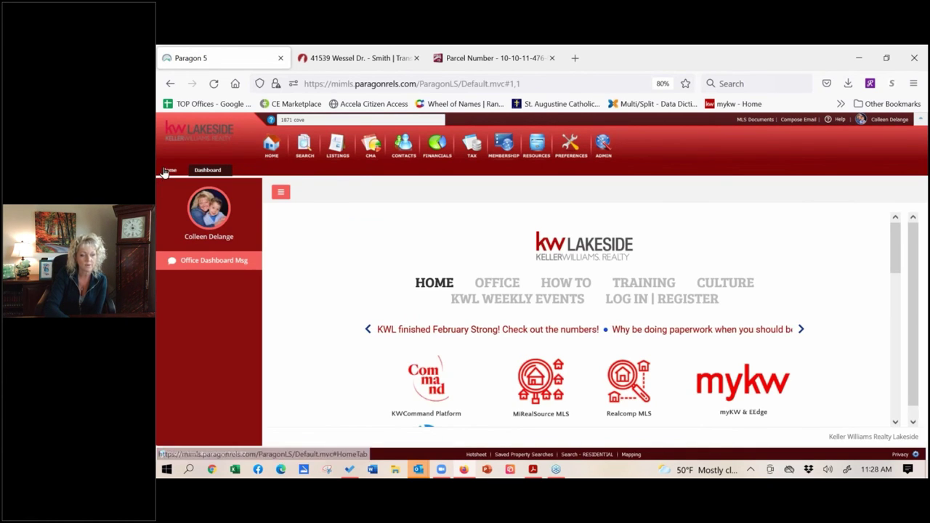
mouse_move(338, 148)
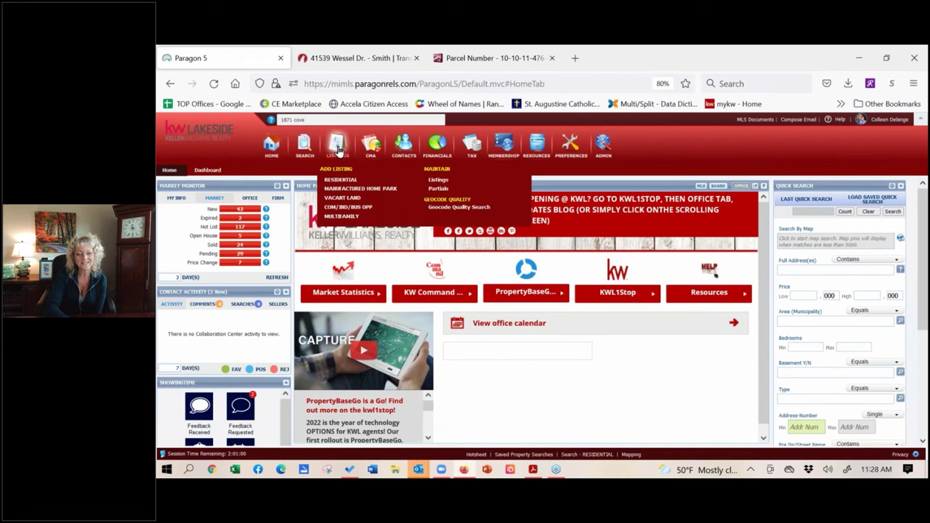
click(443, 184)
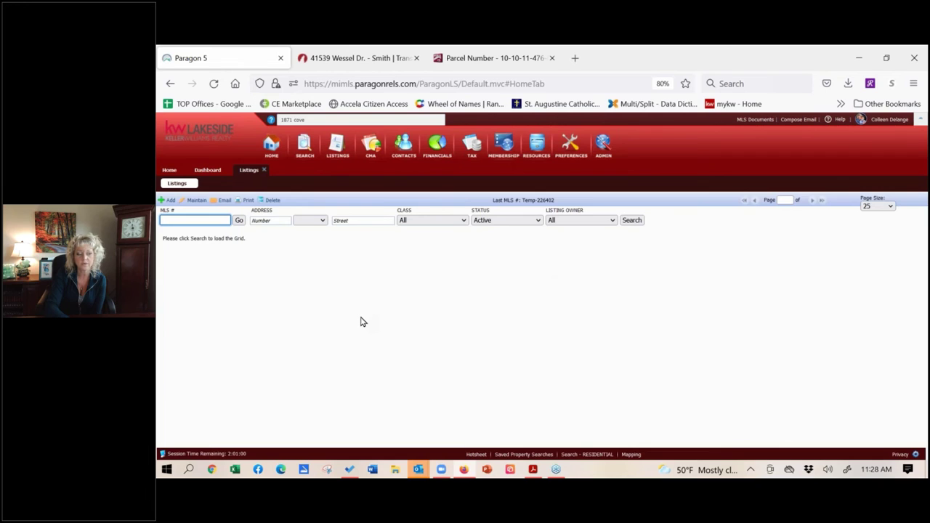
click(618, 220)
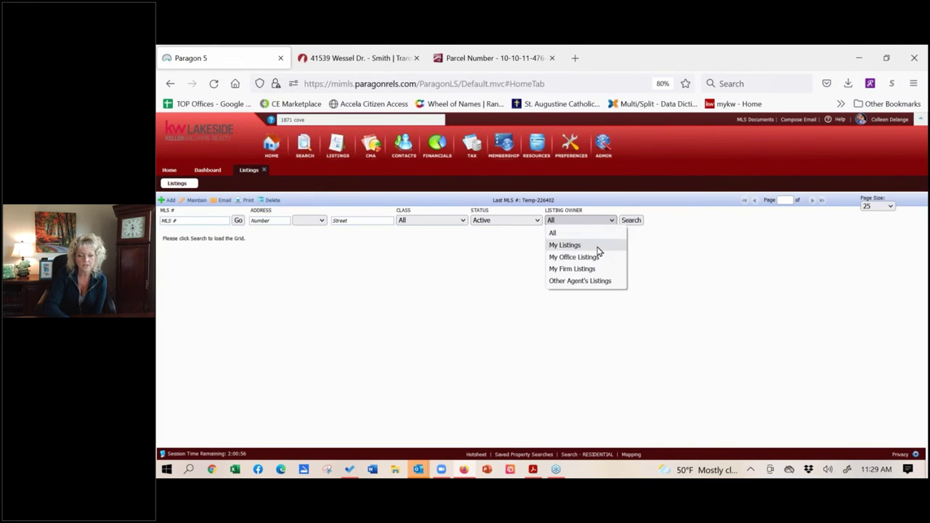
click(597, 248)
click(630, 222)
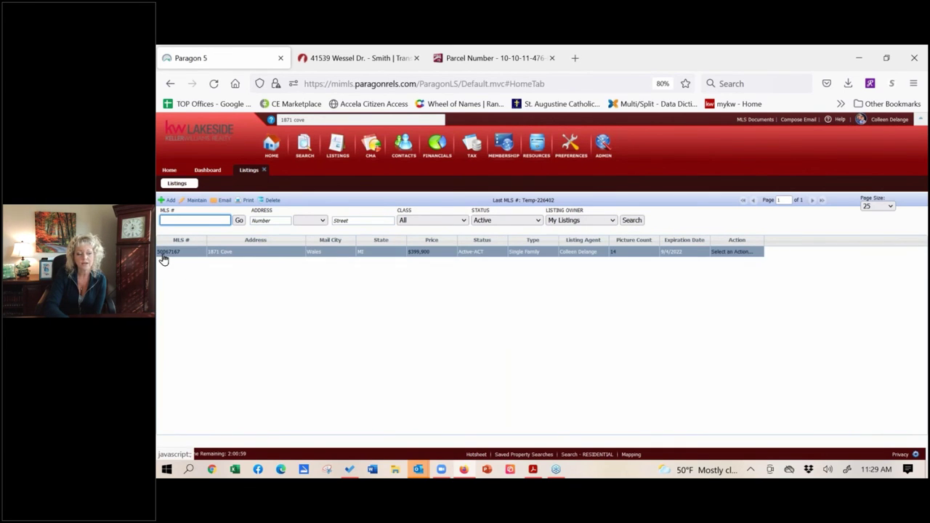
click(163, 254)
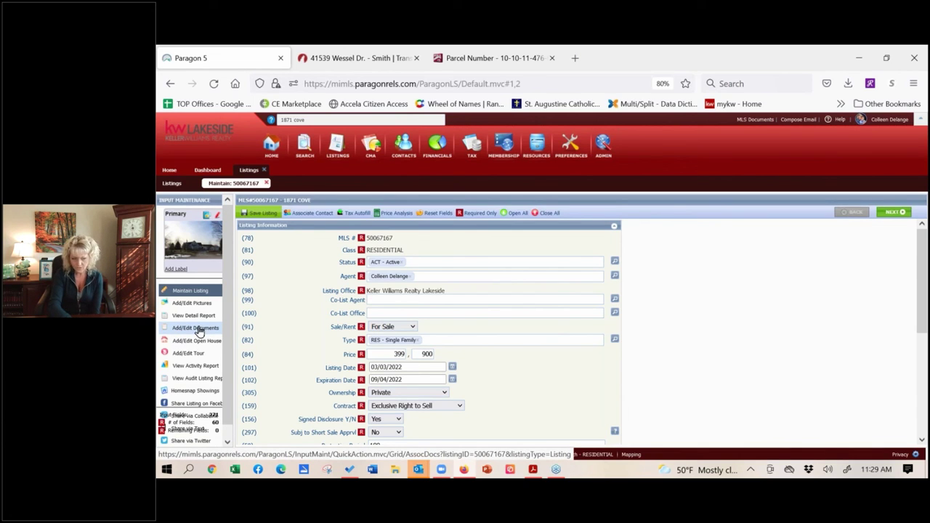
click(188, 329)
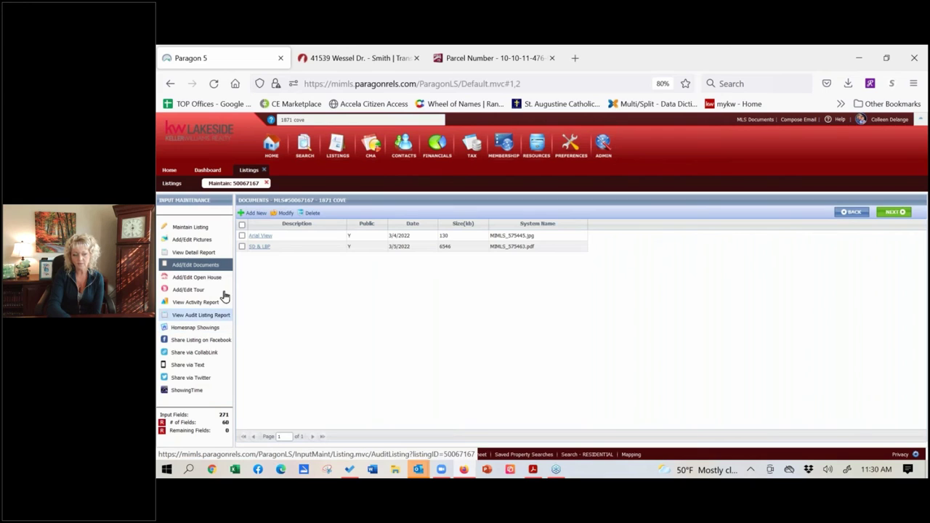
Upload Scan_20220305.pdf as a new listing document described 'SD TEST' and save it.
click(258, 213)
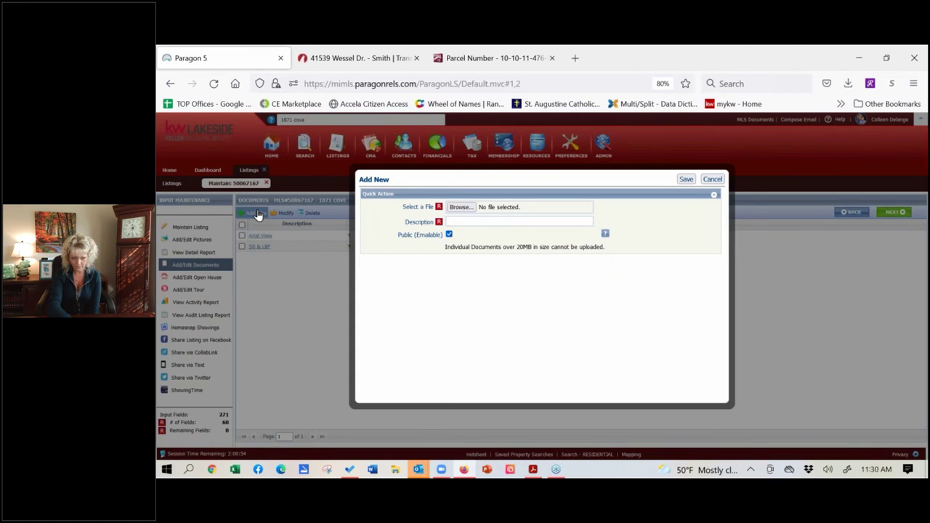
click(457, 220)
text(S)
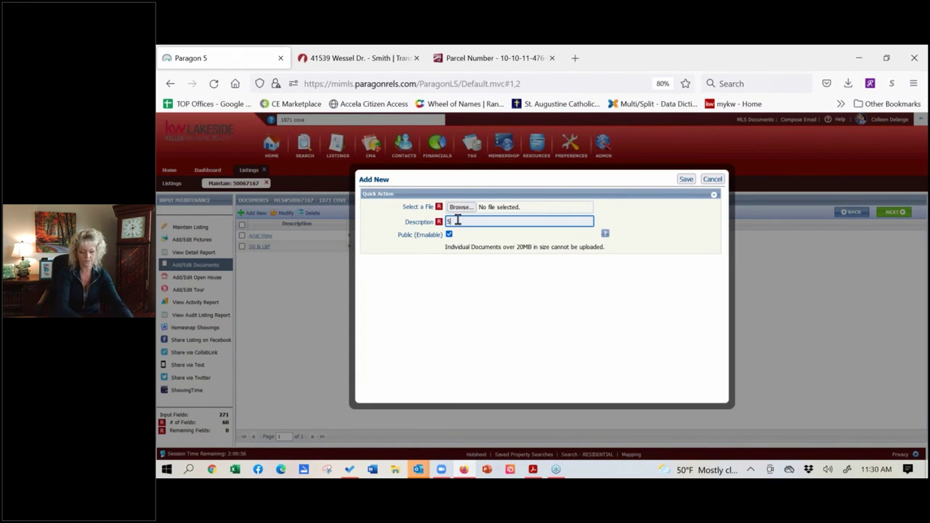
text(D & LB)
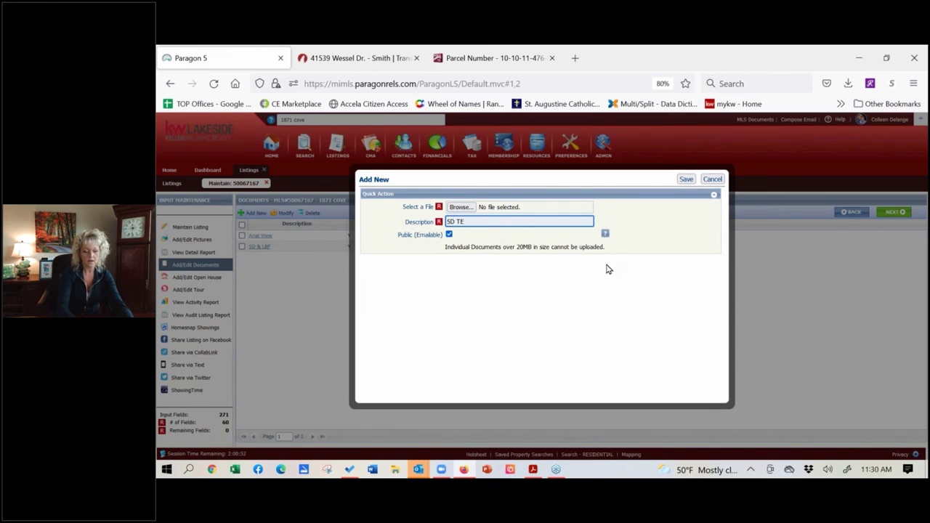
text(ST)
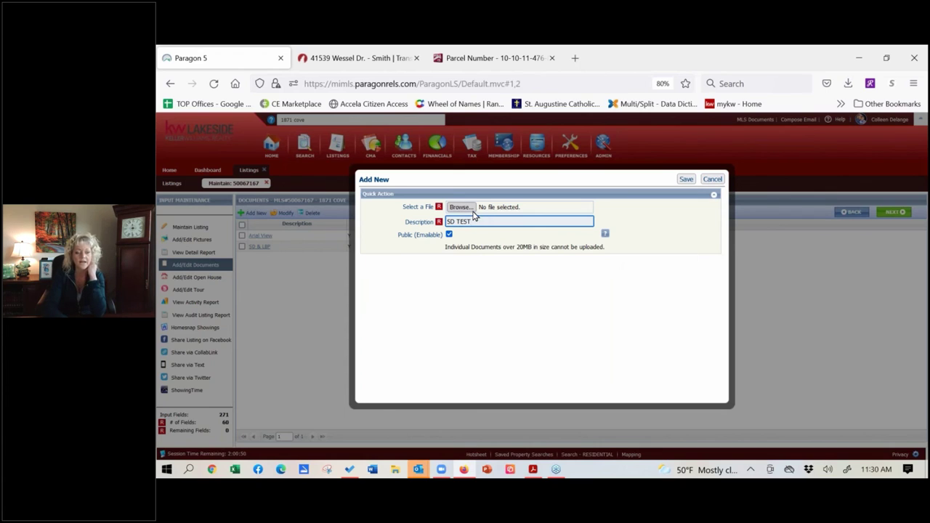
click(471, 208)
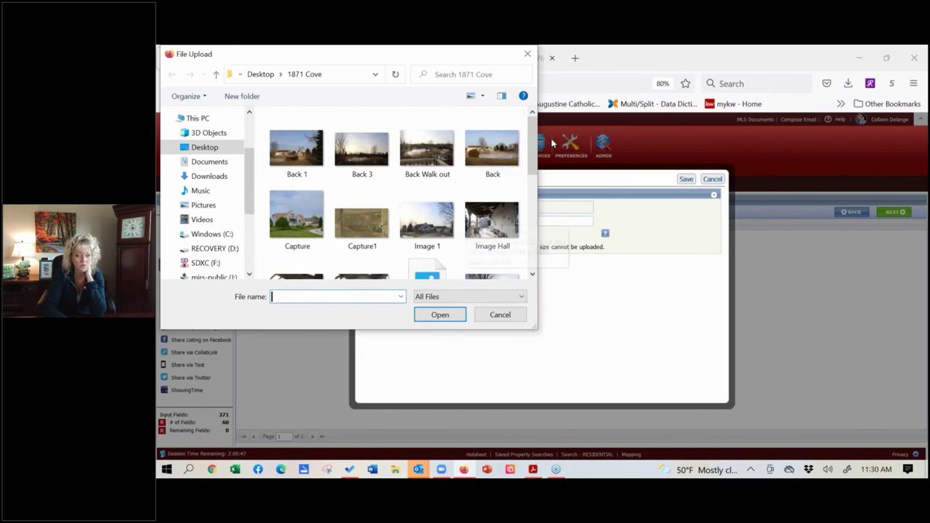
drag(531, 151, 539, 262)
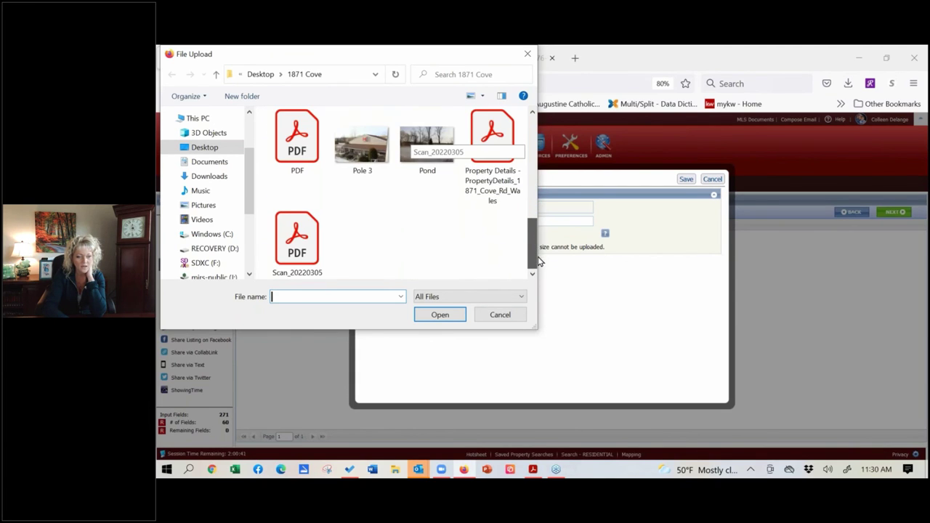
click(290, 247)
double_click(290, 247)
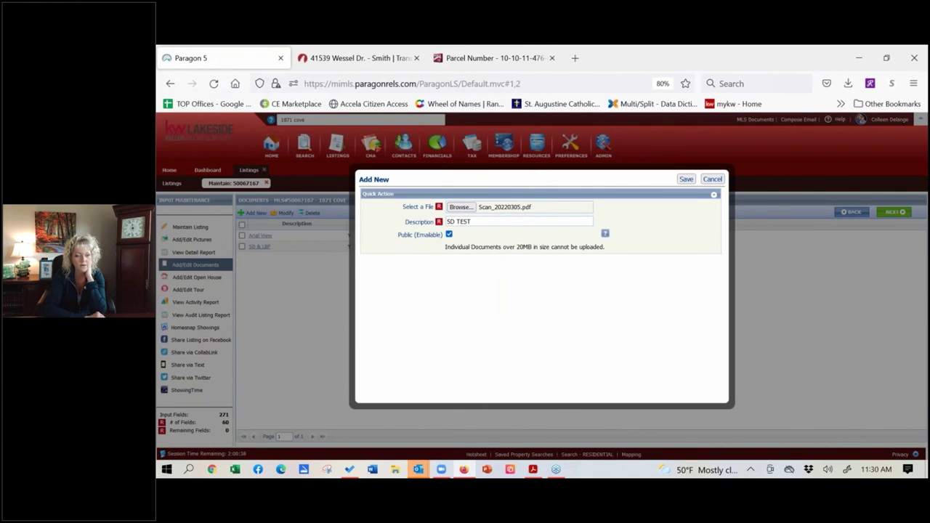
click(685, 179)
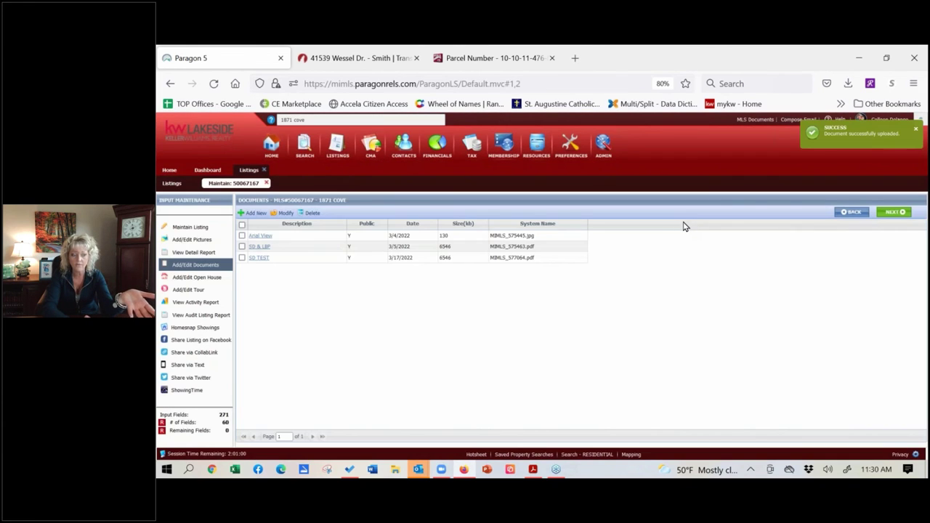
click(259, 247)
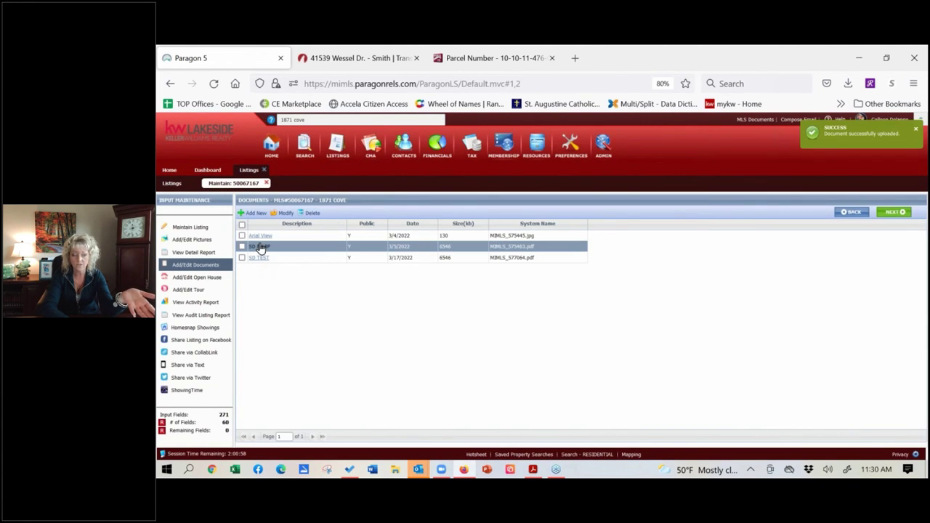
double_click(259, 247)
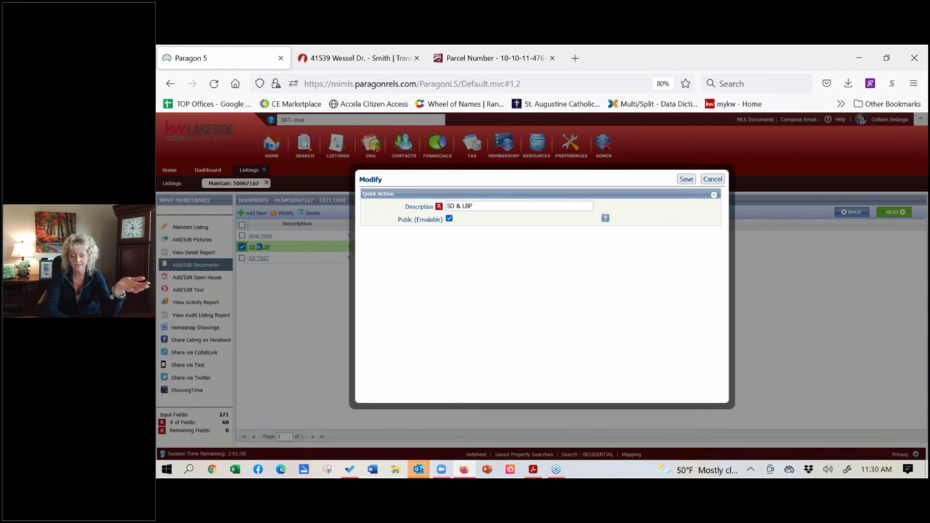
click(712, 178)
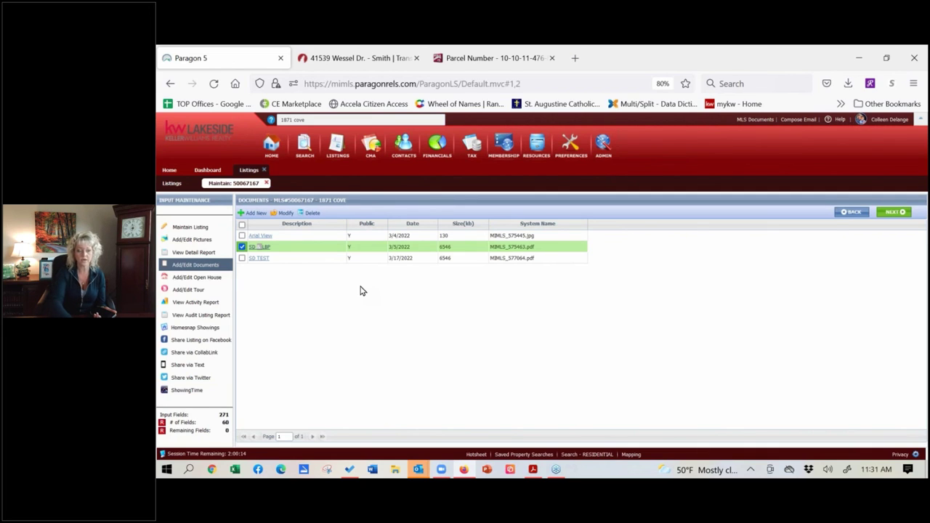
Select only the SD TEST document and permanently delete it.
click(242, 258)
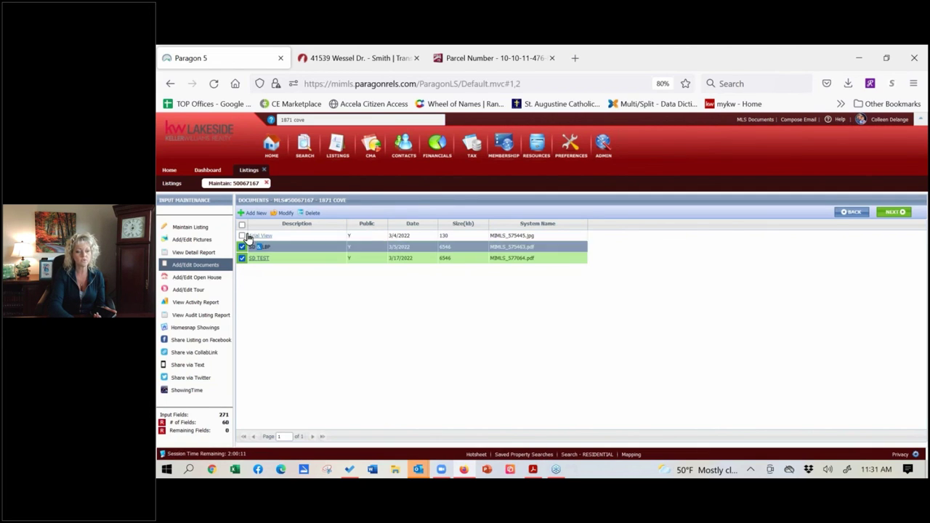
click(242, 246)
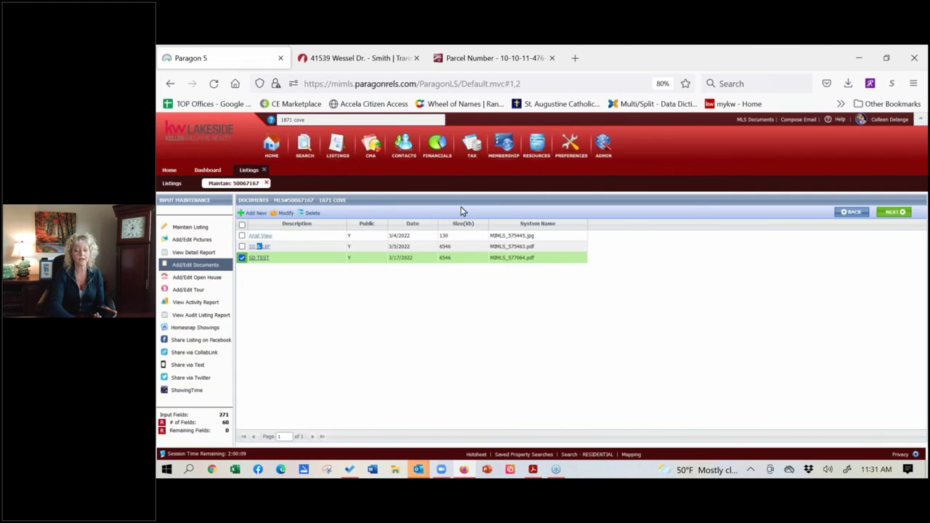
click(311, 212)
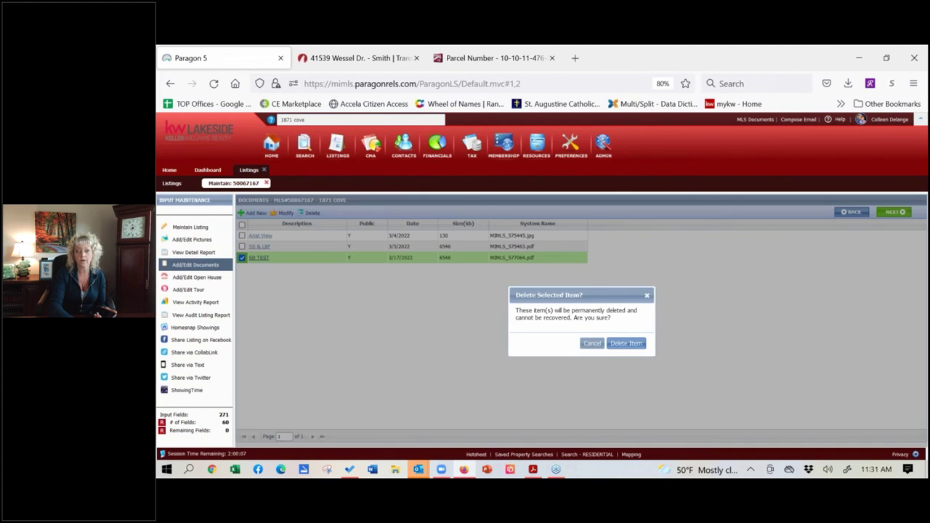
click(626, 343)
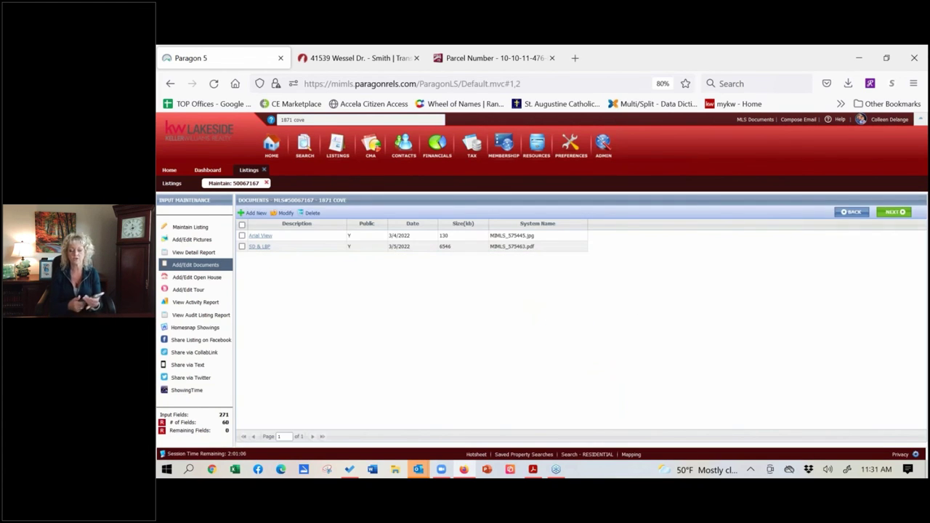